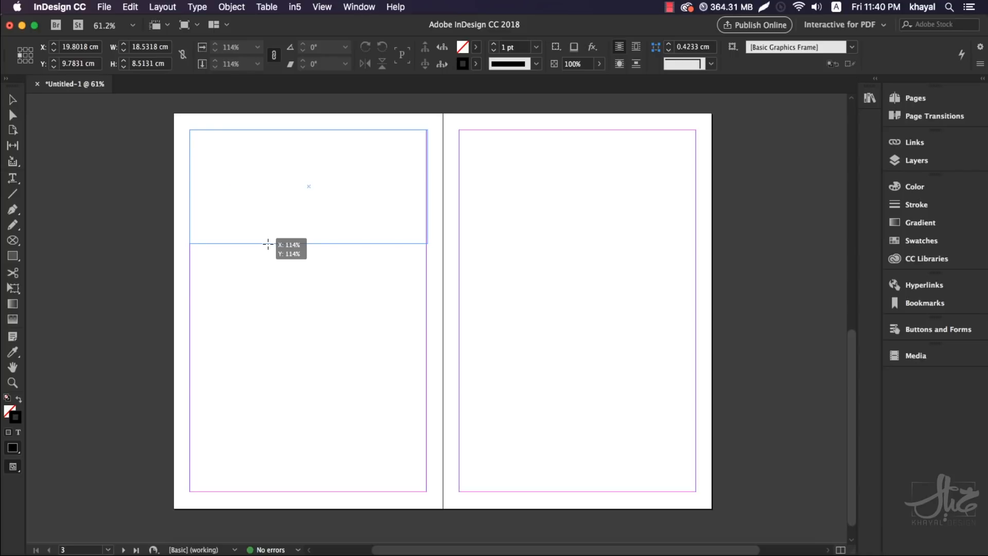
- Try placing the shark image in a frame filling the left page's margins, shorten the frame to 20.5 cm high, and undo the placement
drag(268, 244, 428, 490)
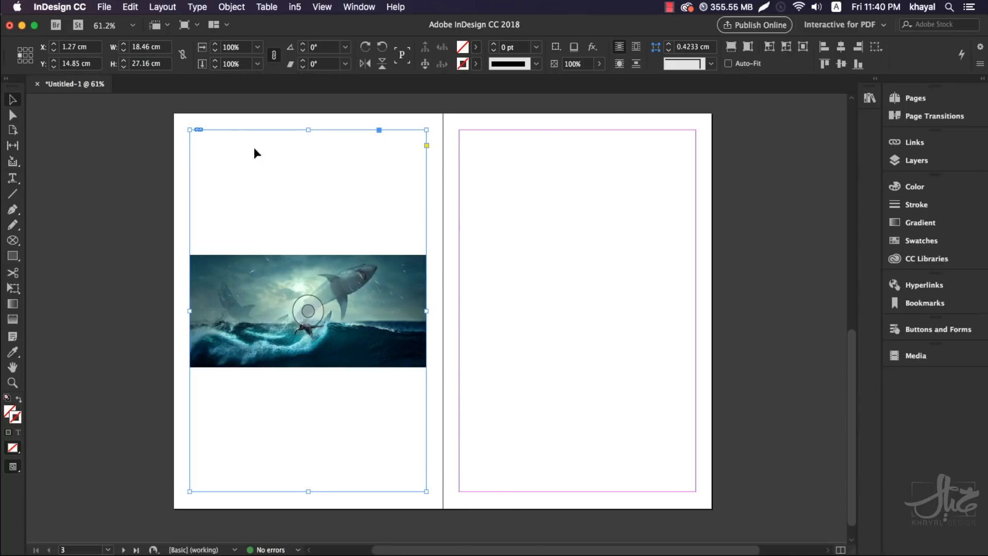
drag(308, 129, 309, 166)
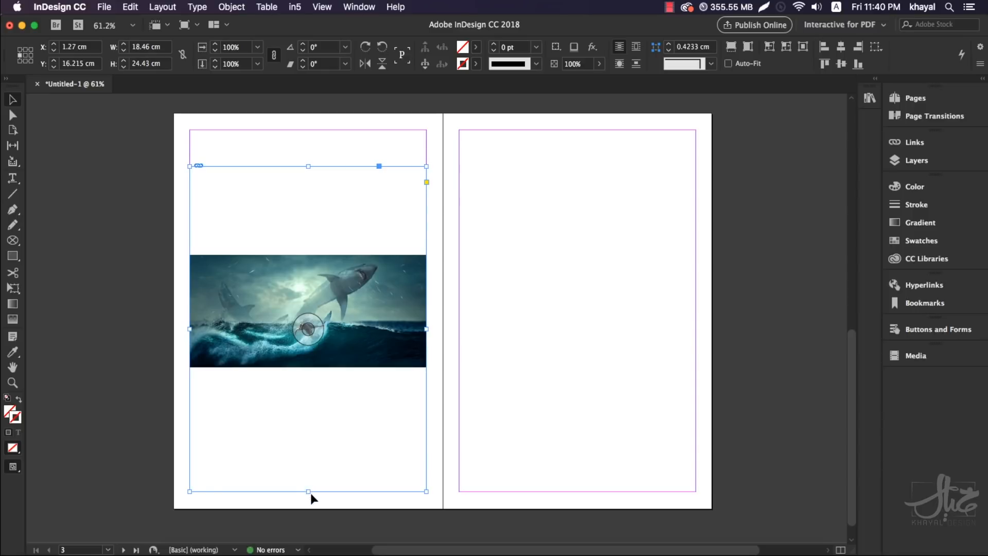
drag(308, 491, 308, 439)
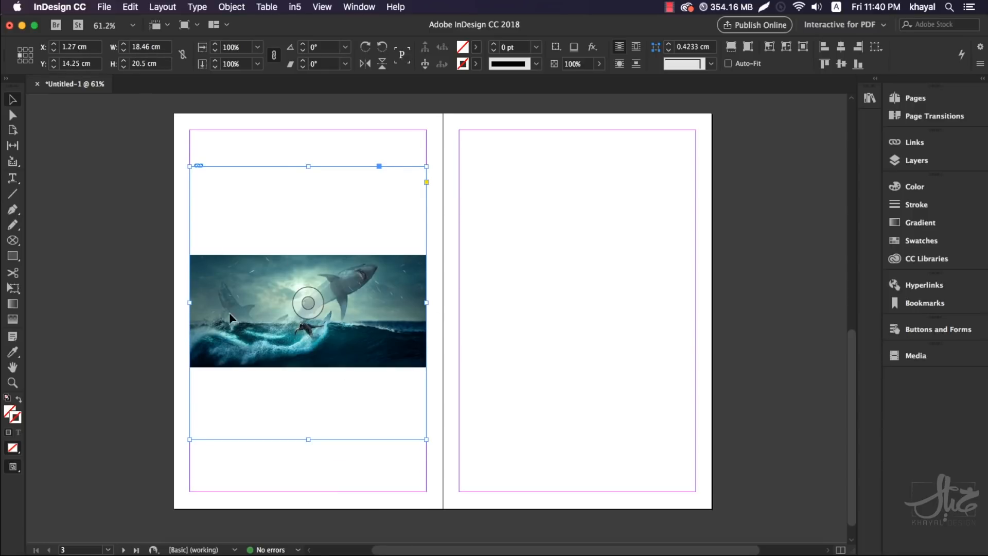
key(super+z)
key(super+z)
key(super+z)
key(super+z)
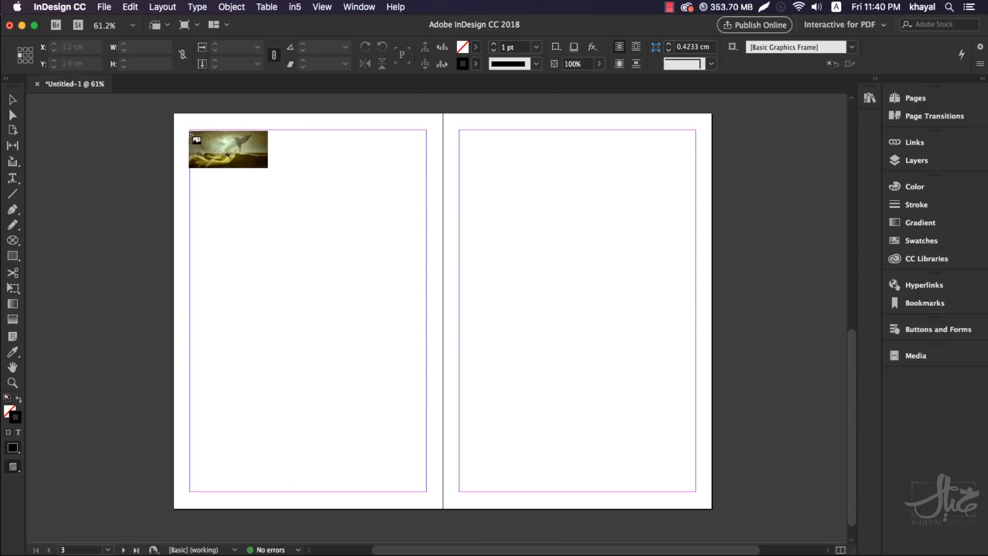
- Place the shark image across the left page's upper margin area and enlarge its frame to the full page, 21 × 29.7 cm
drag(189, 130, 425, 325)
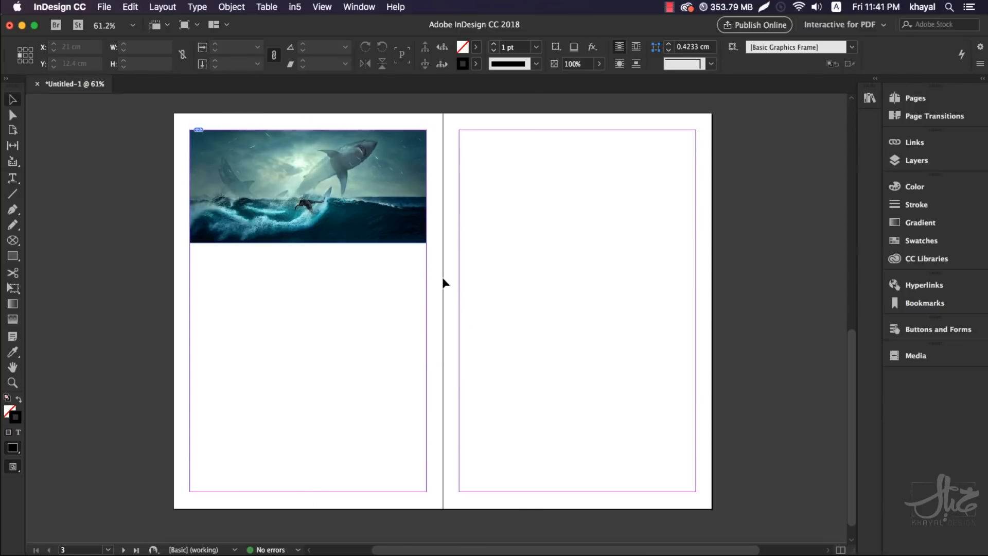
click(363, 214)
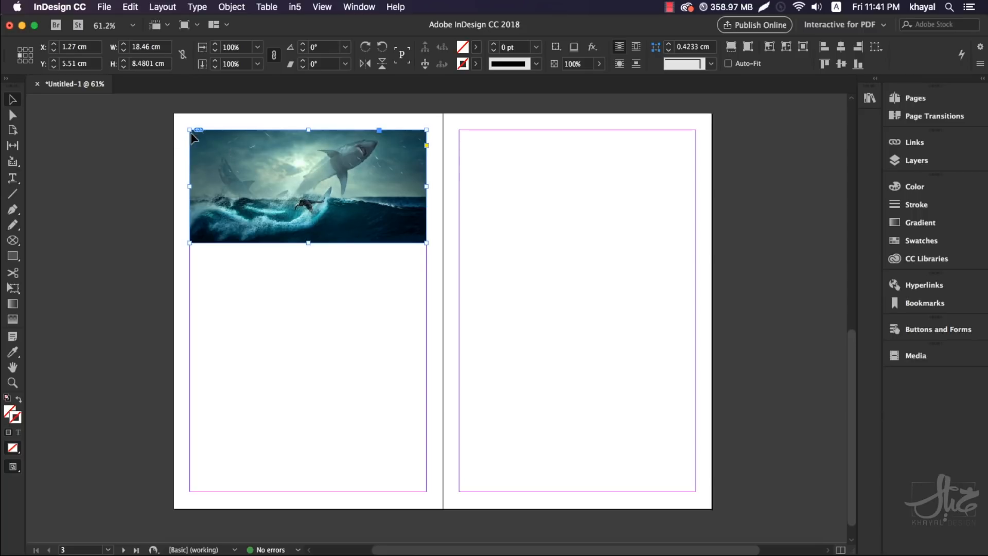
drag(187, 128, 172, 114)
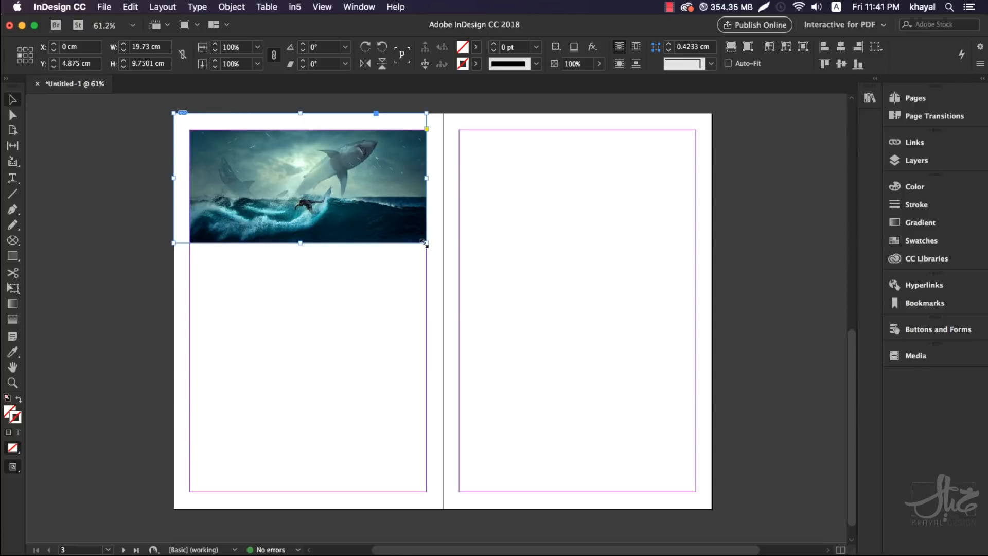
drag(425, 244, 443, 509)
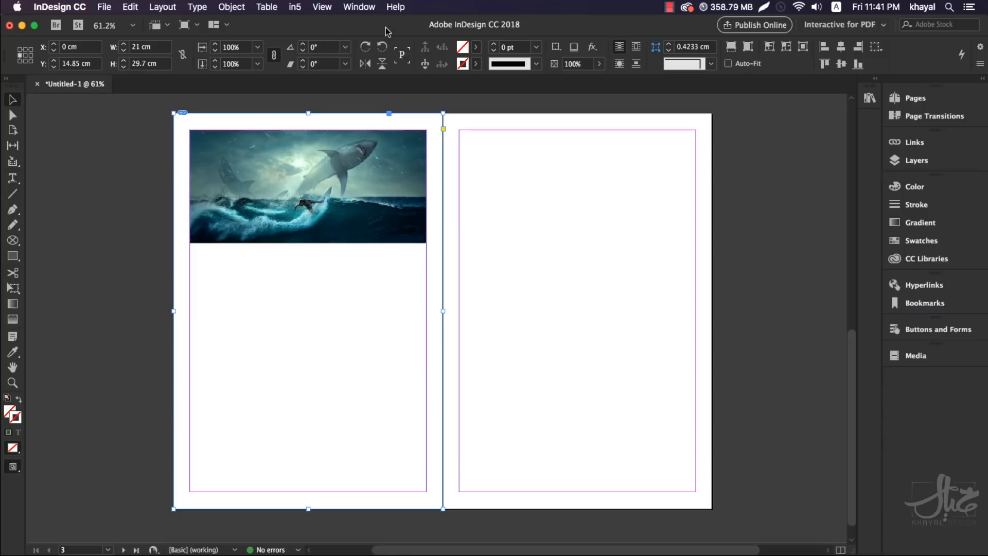
- Apply Fill Frame Proportionally to the image in the page-sized frame
click(232, 7)
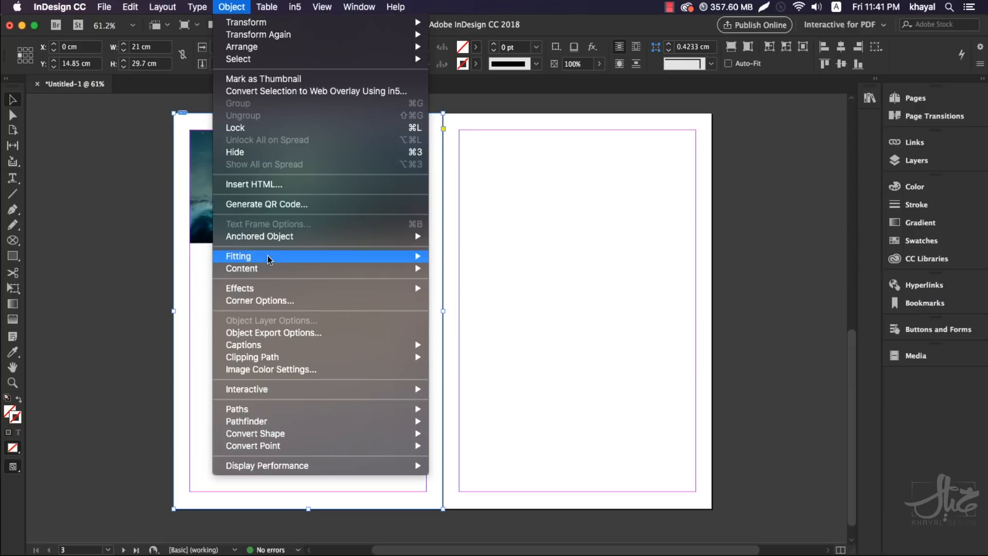
mouse_move(268, 261)
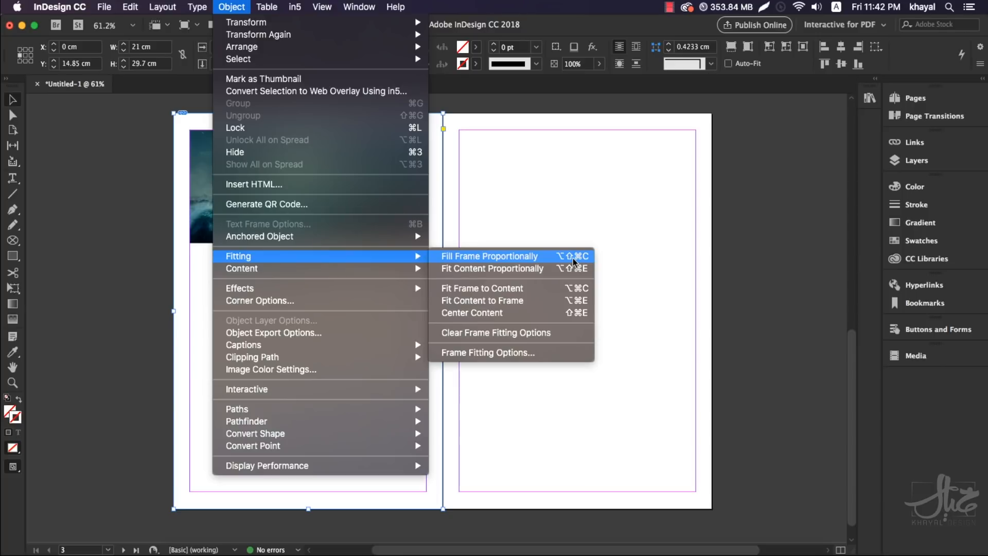
click(572, 259)
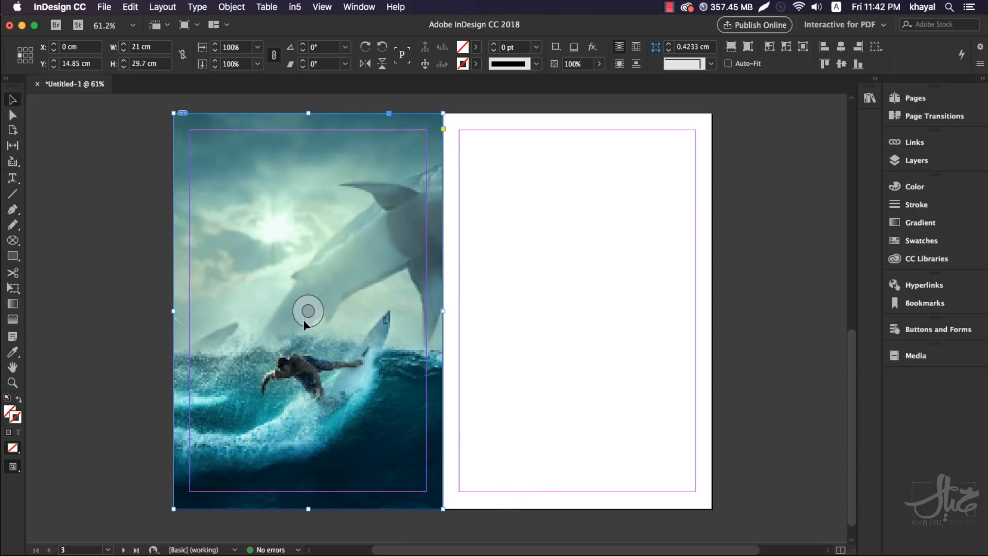
- Shift the image sideways inside its frame to try different crops, ending with the surfer near the middle of the page
drag(304, 320, 224, 320)
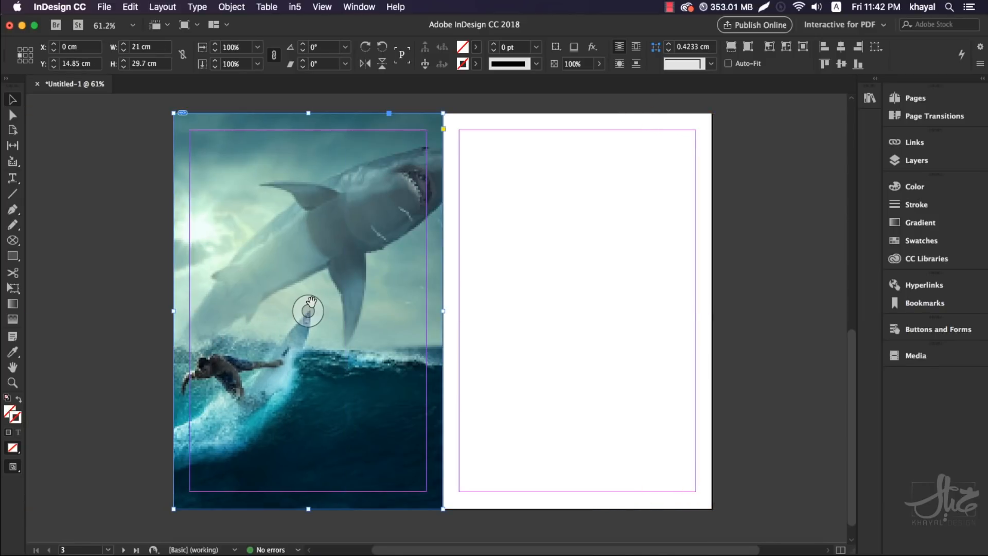
drag(311, 301, 595, 304)
mouse_move(315, 309)
mouse_down()
mouse_move(359, 310)
mouse_move(324, 316)
mouse_move(337, 308)
mouse_move(339, 316)
mouse_move(337, 303)
mouse_move(337, 318)
mouse_move(314, 309)
mouse_up()
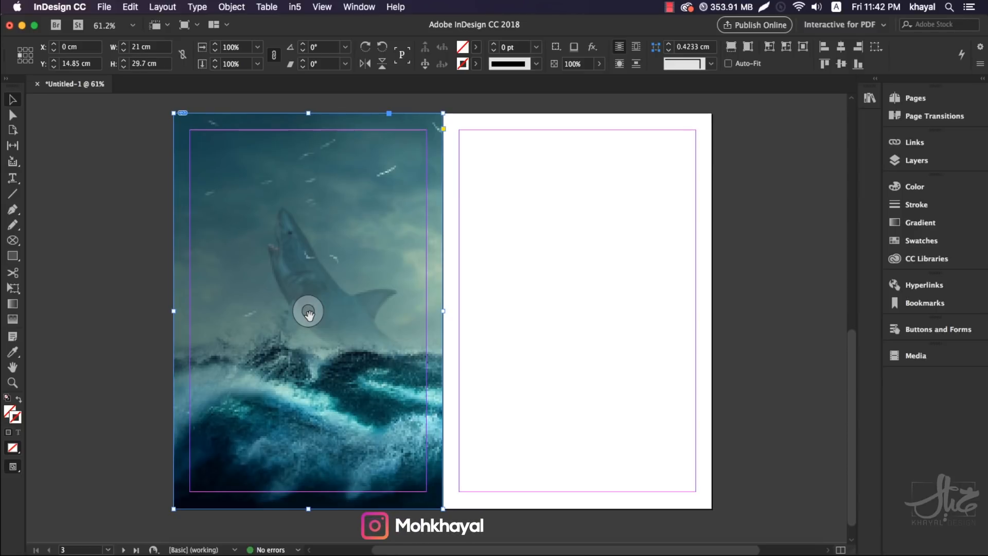
drag(309, 314, 178, 304)
drag(308, 315, 204, 320)
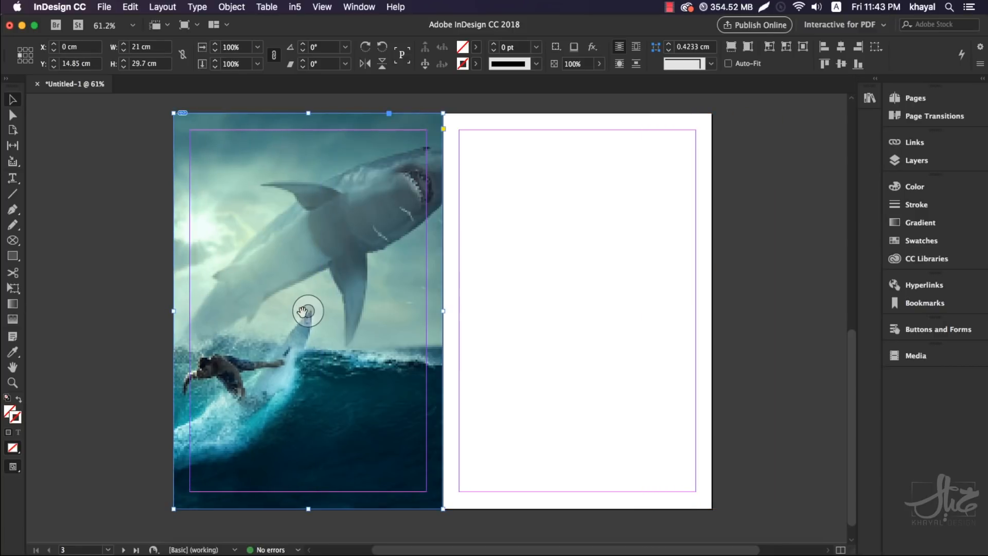
mouse_move(308, 311)
mouse_down()
mouse_move(238, 326)
mouse_move(292, 313)
mouse_up()
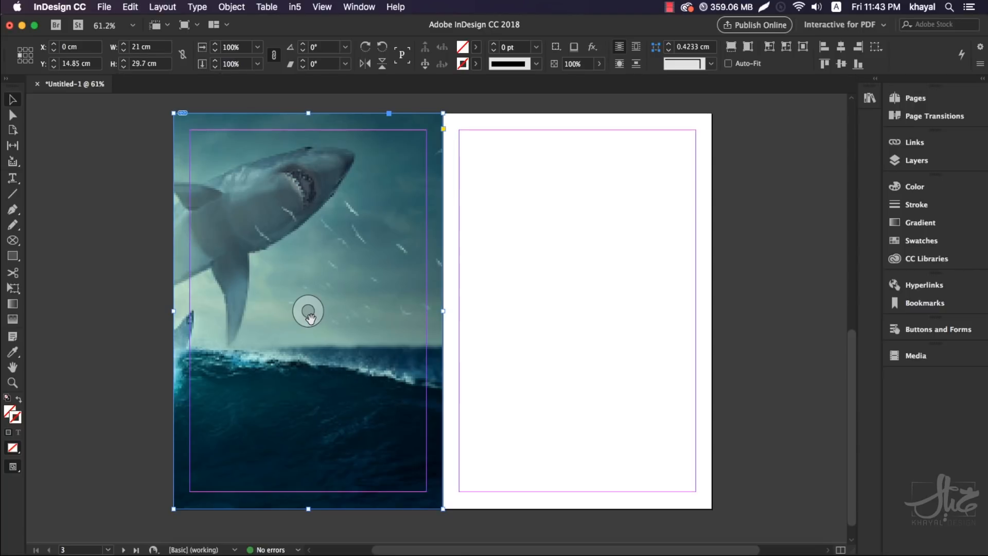
drag(309, 318, 483, 319)
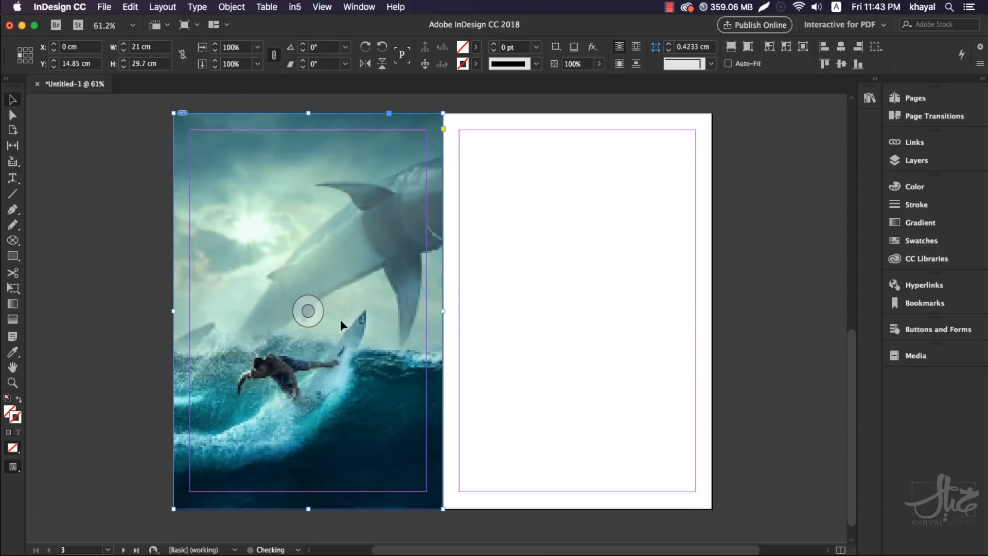
drag(308, 311, 354, 290)
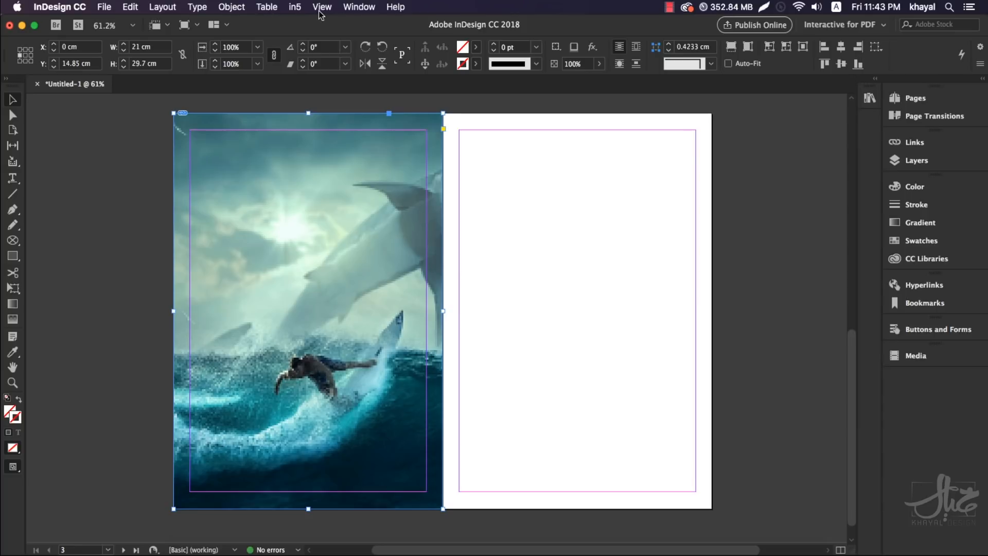
- Apply Fit Content Proportionally to the image in the page-sized frame
click(244, 8)
mouse_move(406, 256)
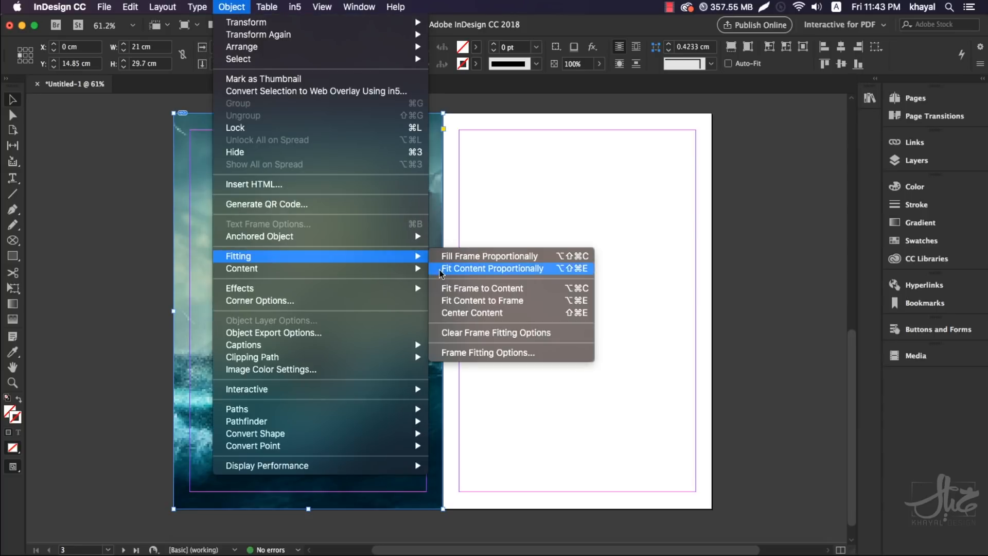
click(469, 275)
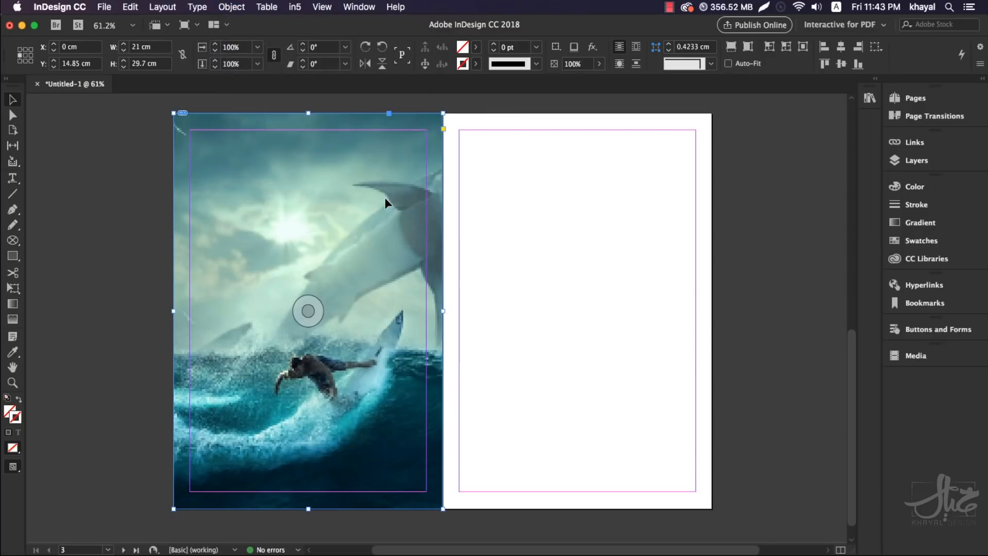
right_click(384, 198)
mouse_move(411, 360)
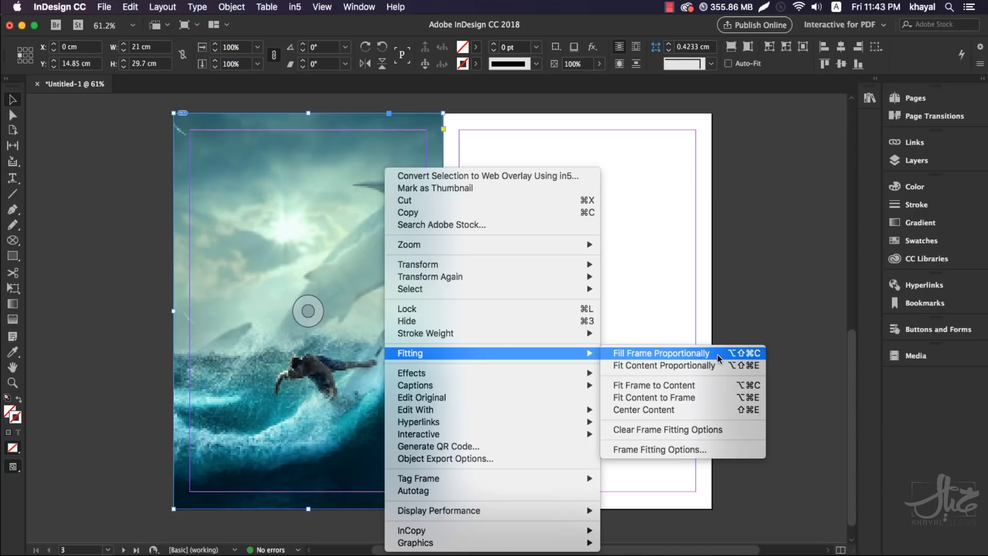
click(683, 367)
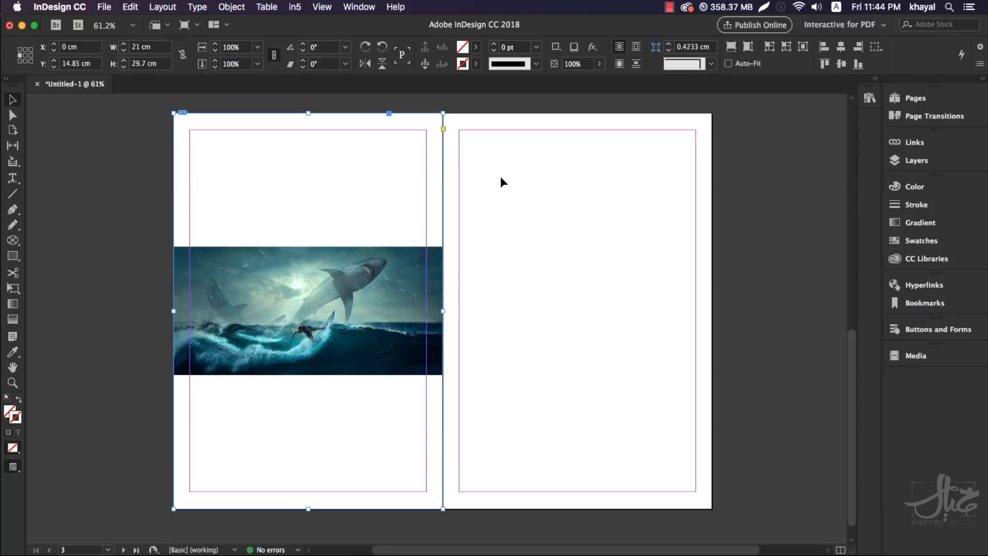
- Refill the frame proportionally with the image, and return it to Fit Content Proportionally
right_click(412, 281)
click(402, 282)
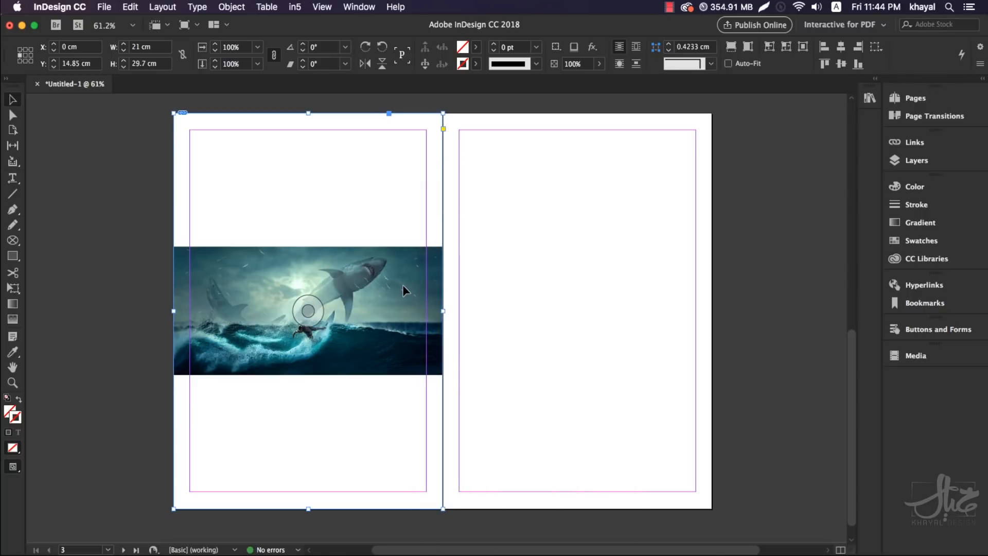
key(super+alt+shift+c)
key(super+alt+shift+e)
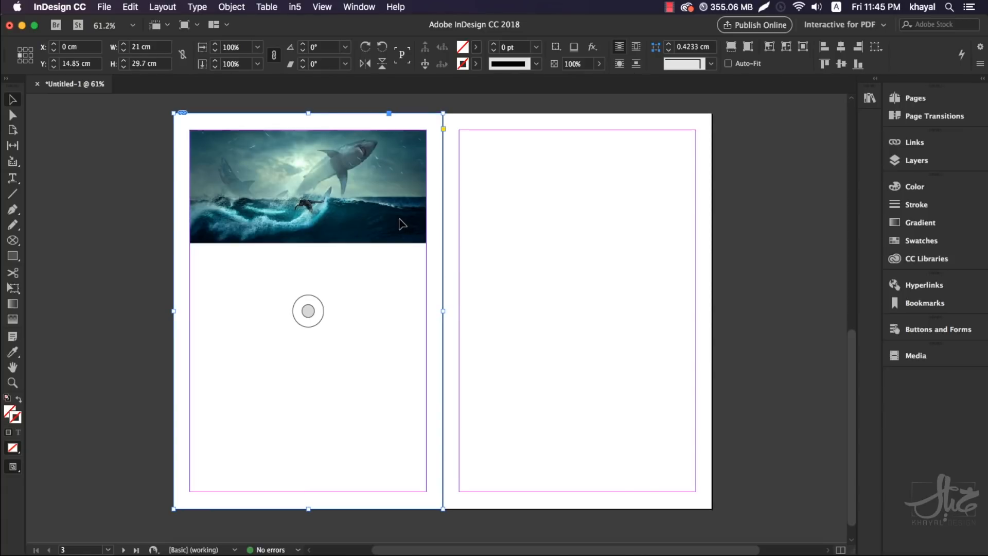
- Try Fit Frame to Content on the original-size image, and undo it to restore the page-sized frame
right_click(400, 219)
mouse_move(525, 353)
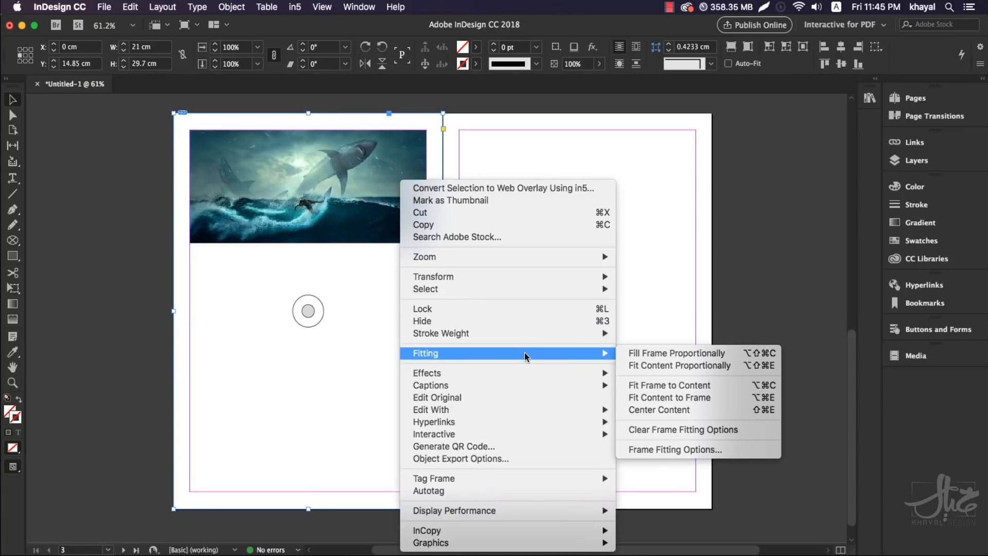
click(648, 390)
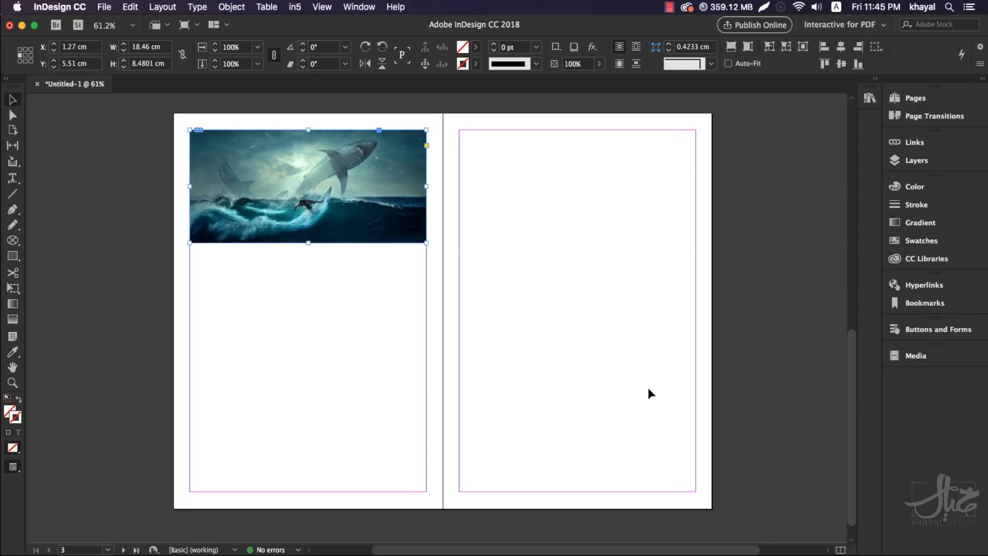
click(648, 389)
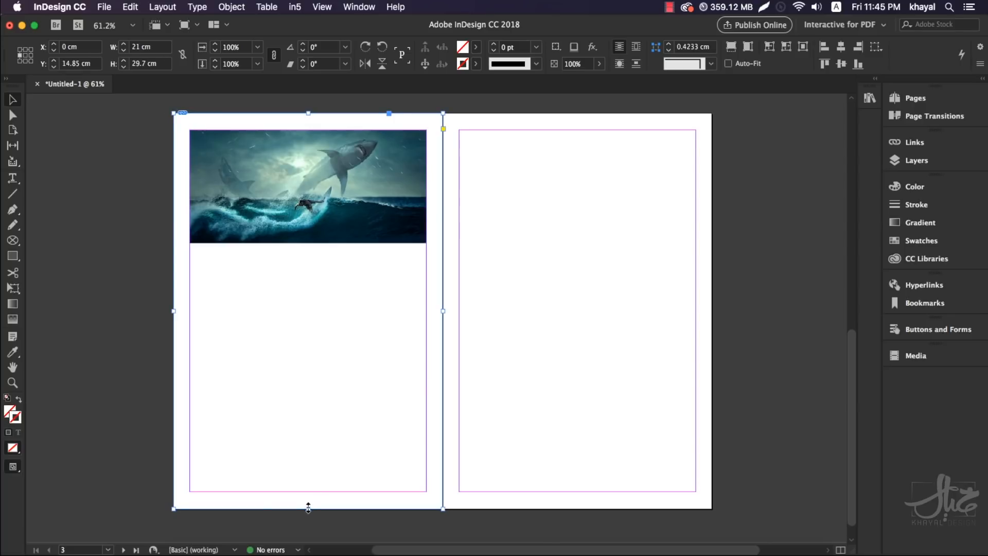
- Try trimming the page-sized frame manually edge by edge to 19.85 × 29.05 cm, and undo the resizing
drag(307, 507, 300, 428)
key(super+z)
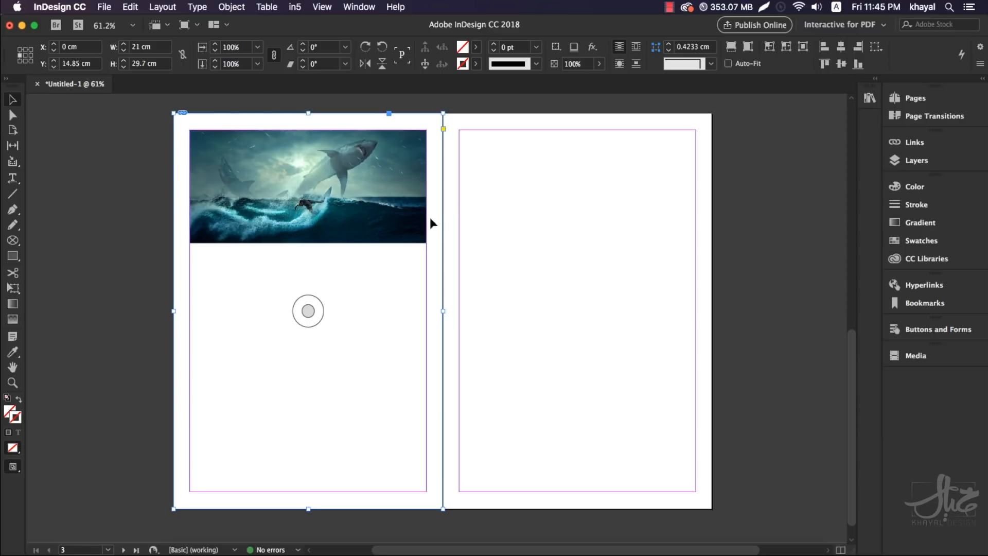
drag(309, 112, 308, 122)
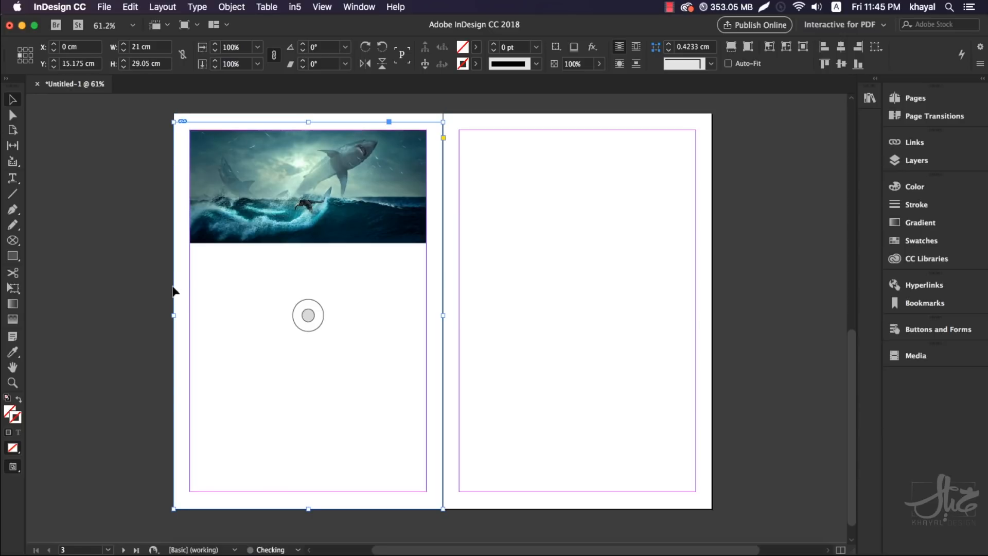
drag(174, 315, 179, 315)
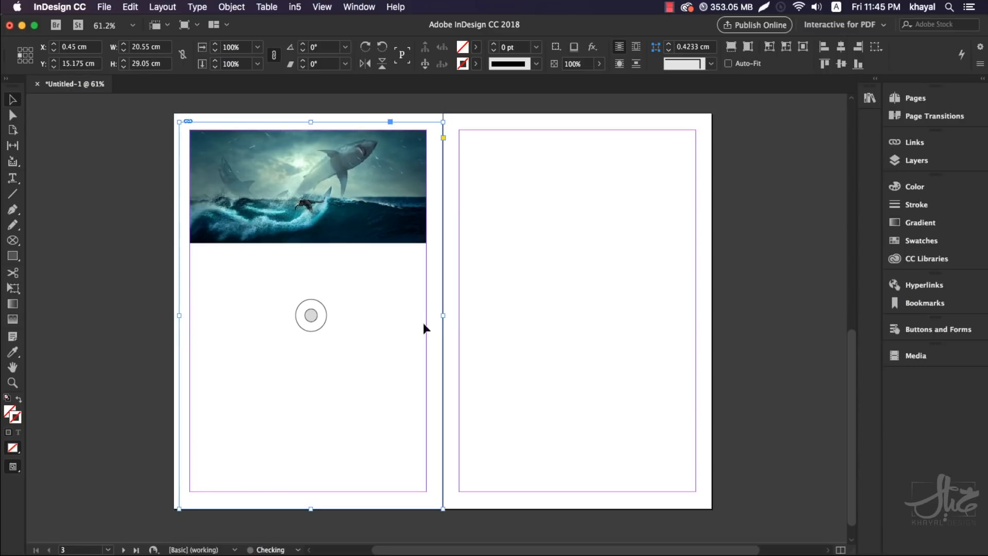
drag(443, 315, 432, 317)
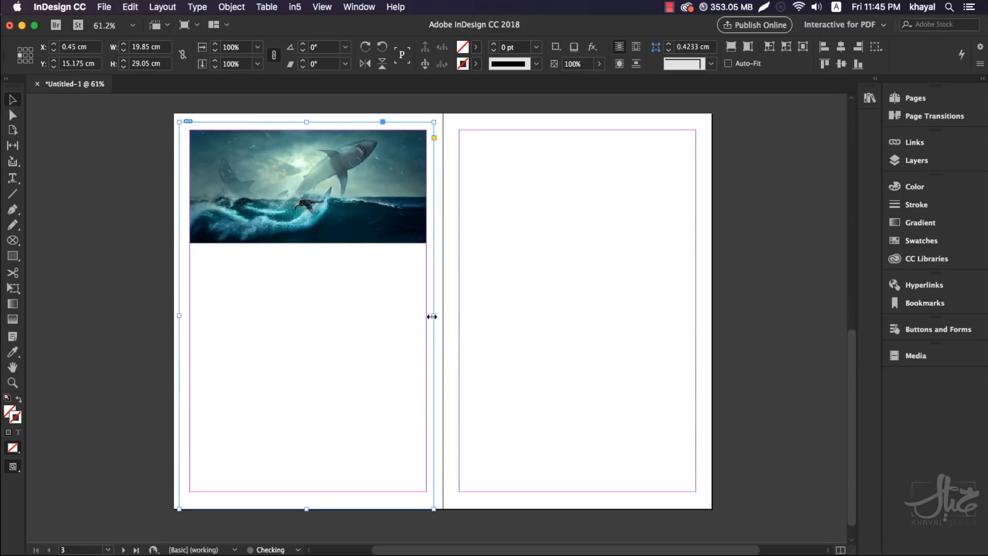
key(super+z)
key(super+z)
key(super+z)
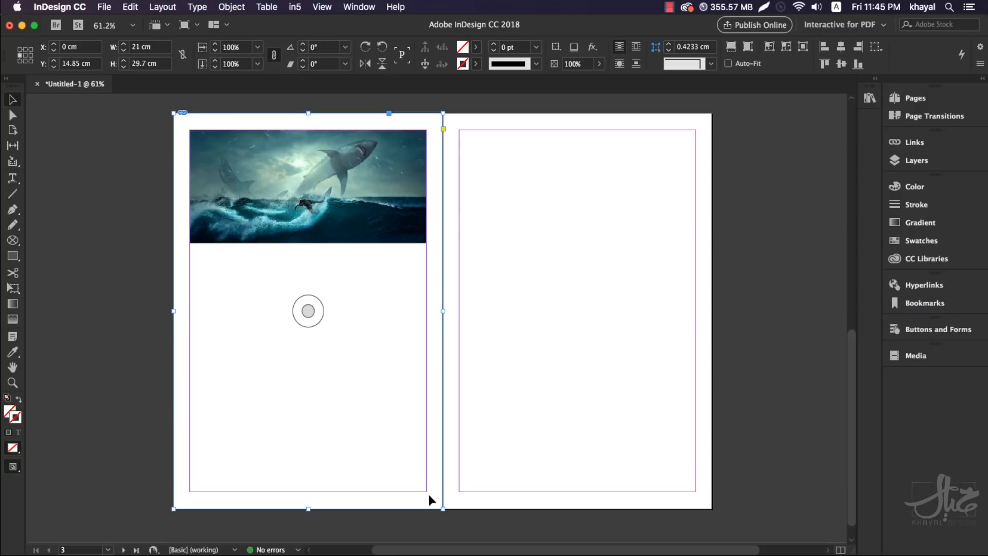
- Try tightening the frame by hand to the image's lower corner, upper edge and side, and undo back to the page-sized frame
drag(175, 112, 426, 242)
drag(304, 113, 304, 130)
drag(174, 186, 190, 188)
key(super+z)
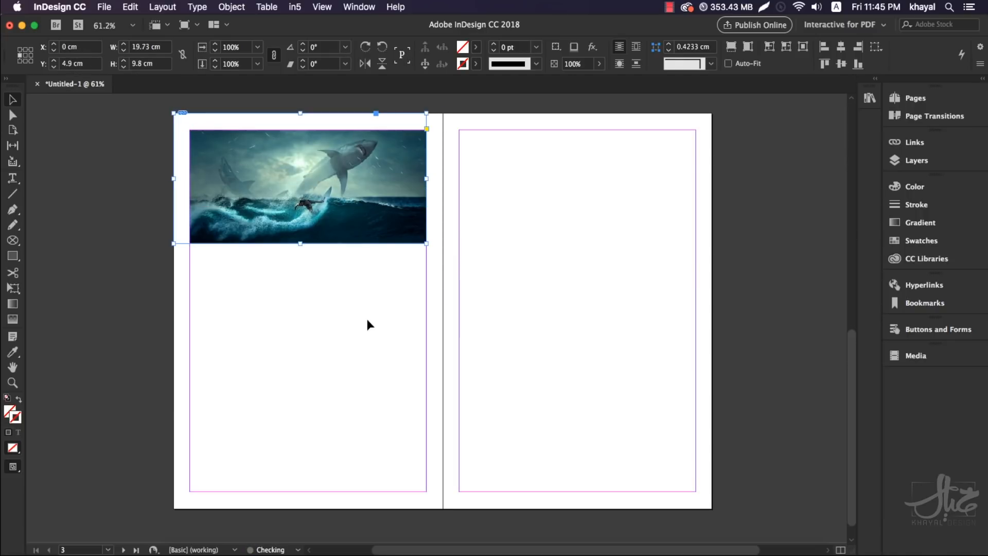
click(369, 322)
- Apply Fit Frame to Content so the page-sized frame shrinks to the shark image
right_click(398, 198)
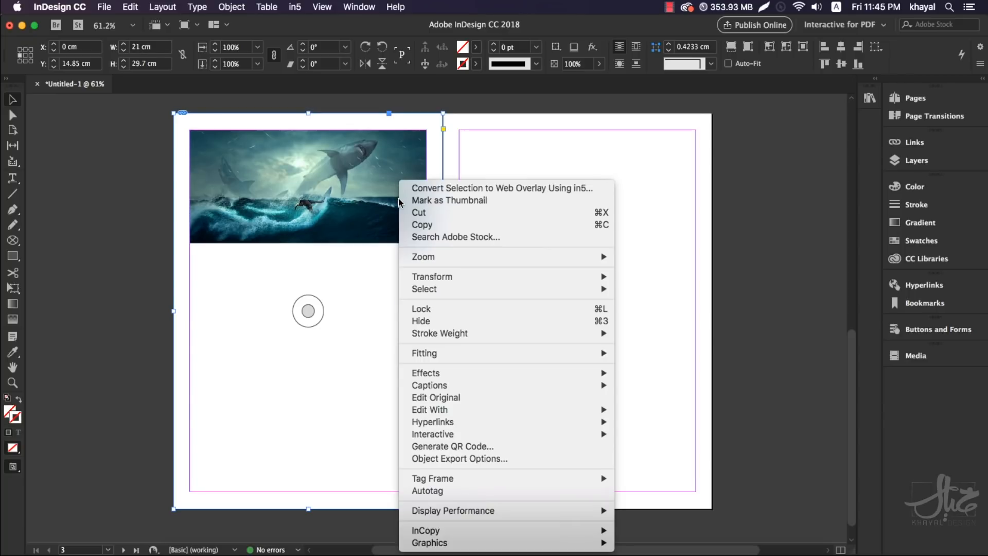
mouse_move(489, 353)
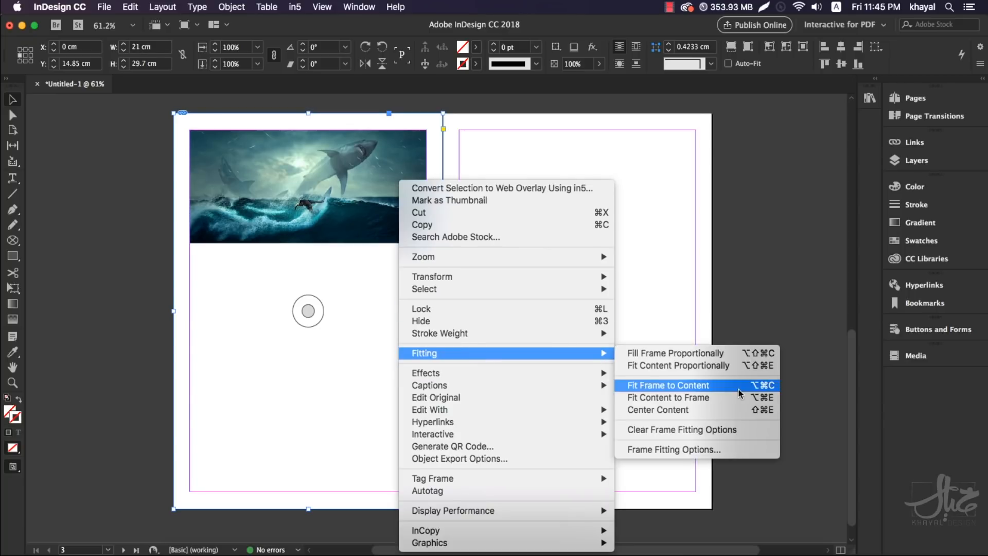
click(712, 389)
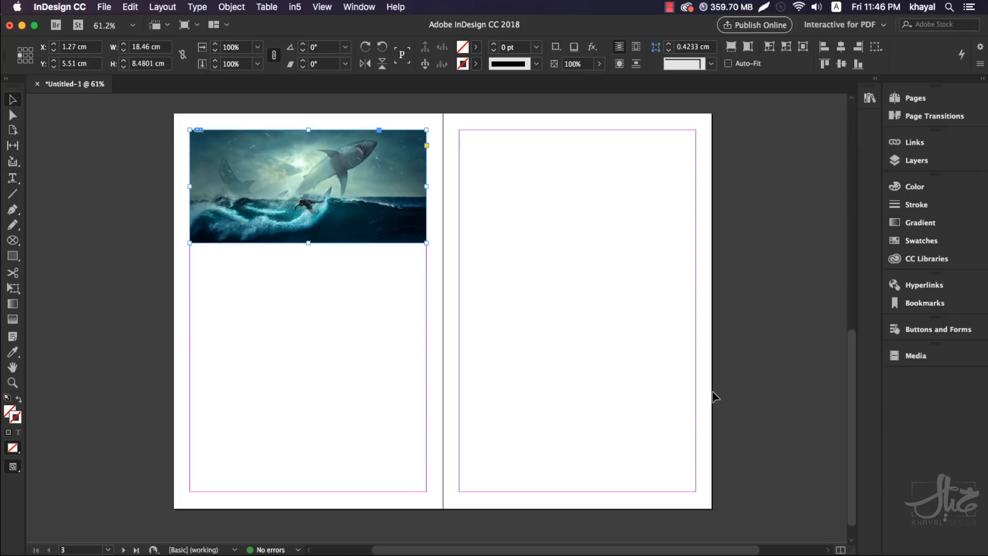
- Undo the Fit Frame to Content and apply Fit Content to Frame so the shark image stretches over the page-sized frame
key(super+z)
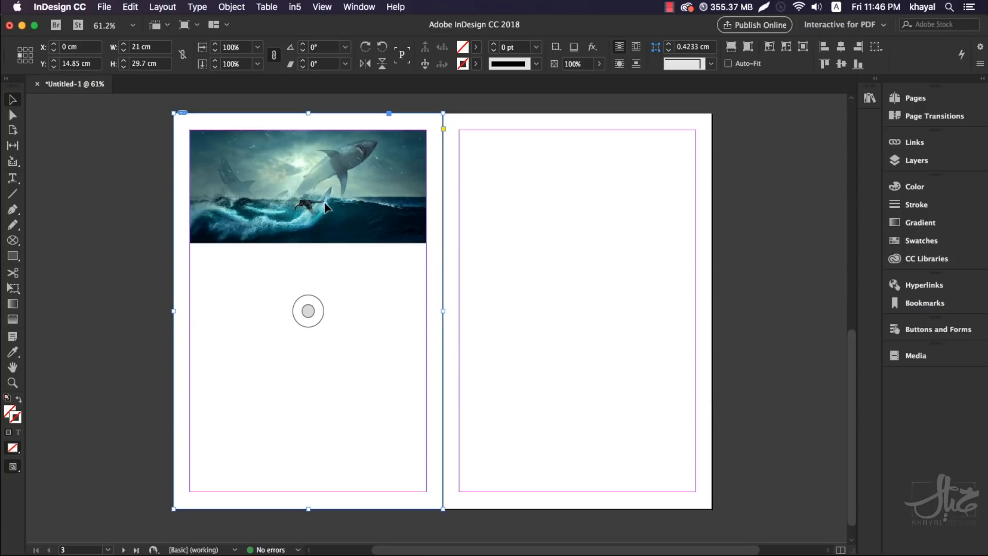
right_click(325, 207)
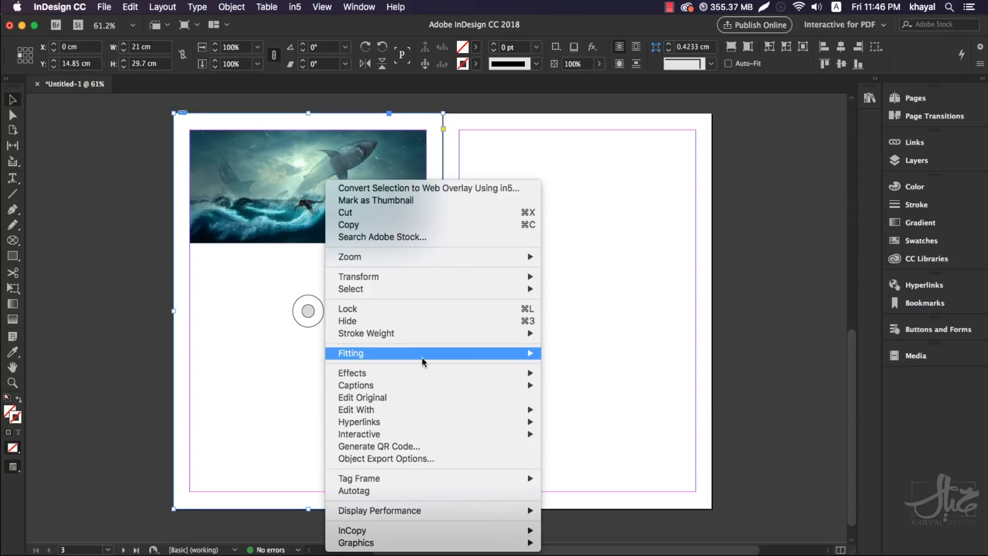
mouse_move(423, 360)
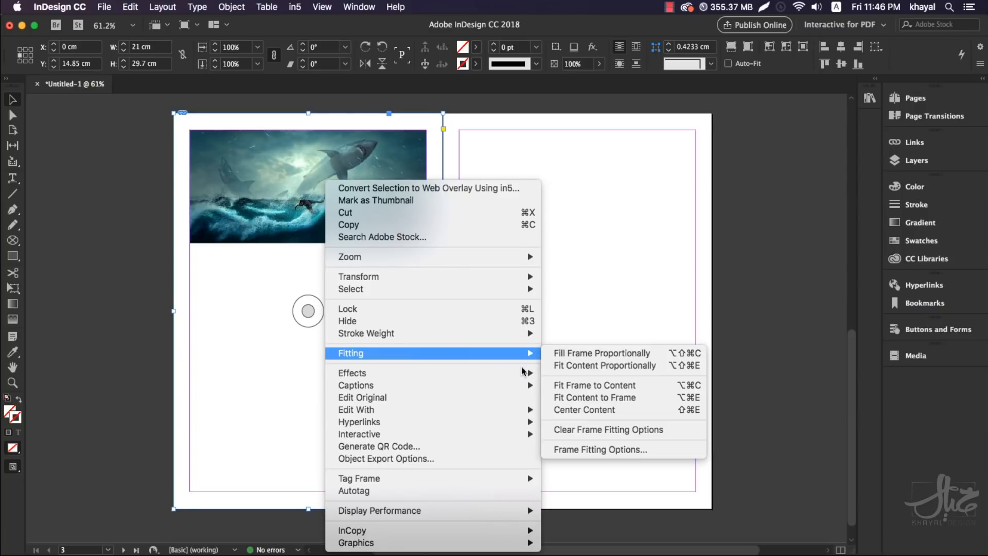
click(557, 402)
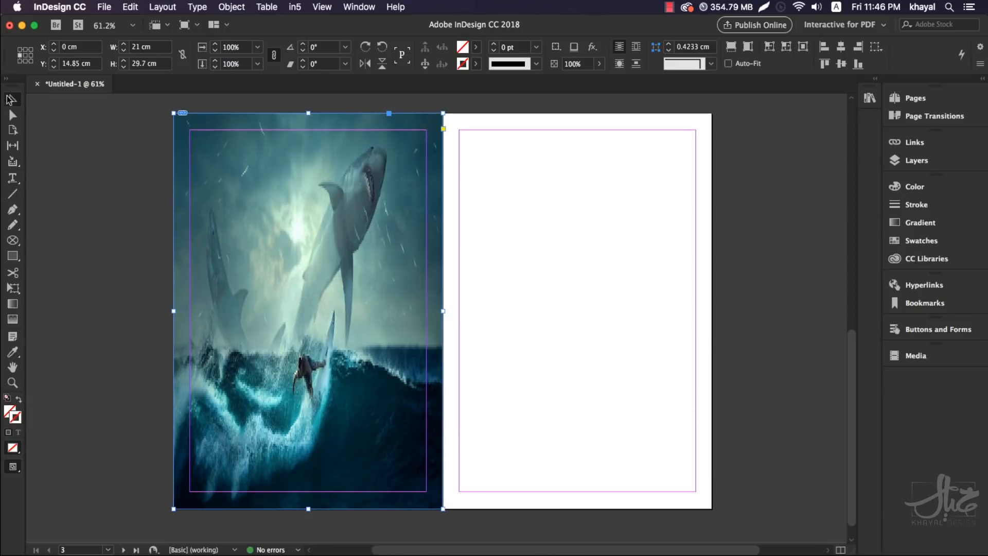
- Try shifting the stretched image inside its frame, undo the move, and select the image content within the frame
click(13, 116)
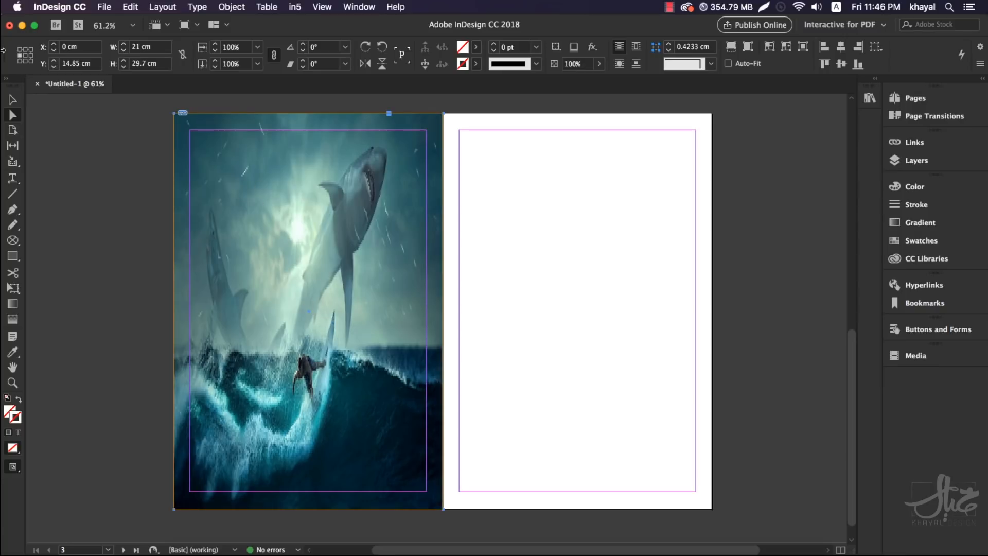
key(v)
mouse_move(301, 316)
mouse_down()
mouse_move(321, 326)
mouse_move(314, 319)
mouse_up()
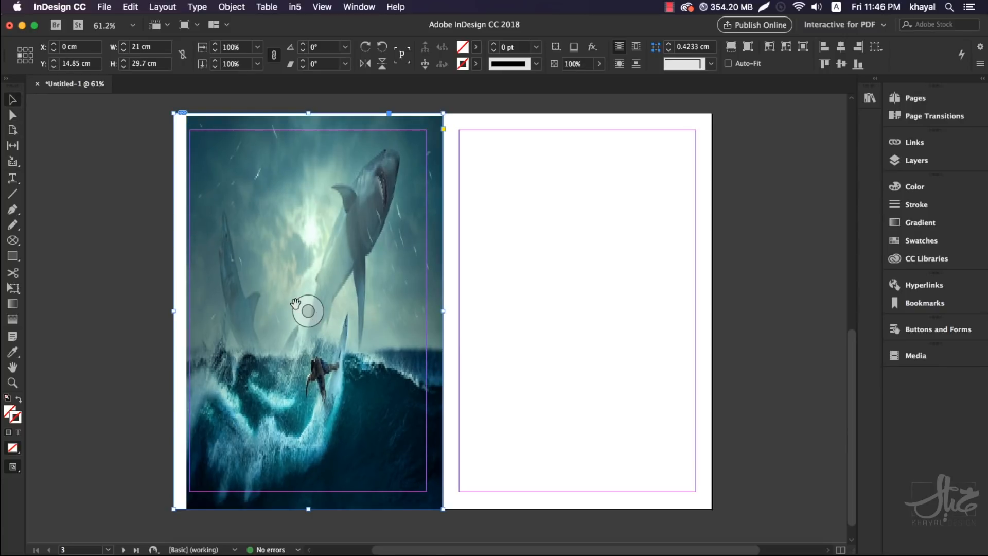
key(super+z)
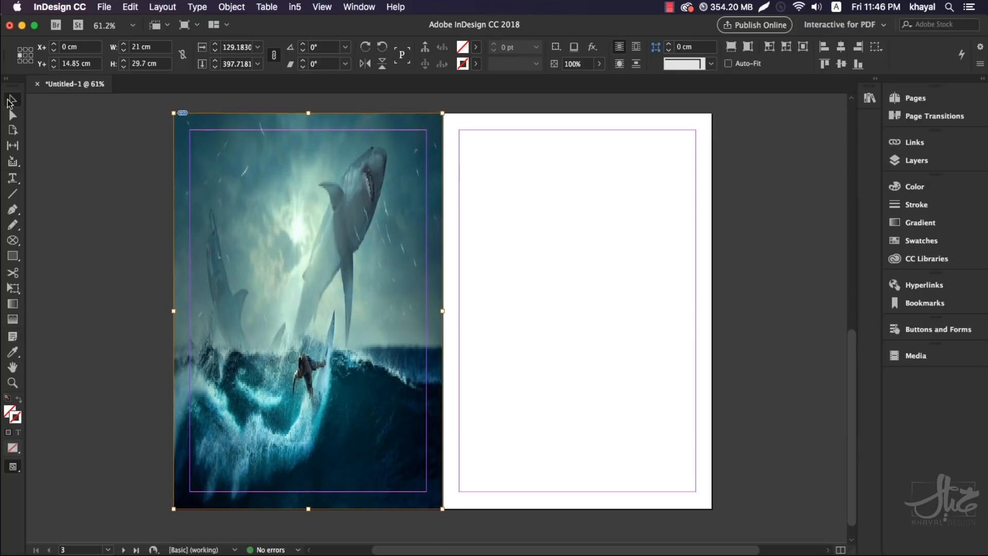
click(13, 102)
double_click(279, 220)
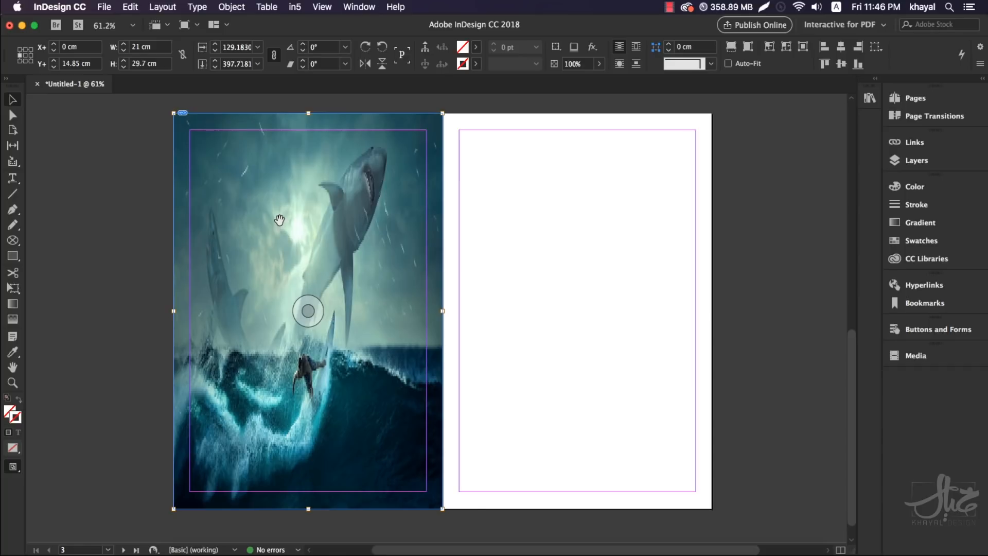
- Switch the document's display performance to High Quality Display and inspect the surfer and shark in the stretched image
click(550, 325)
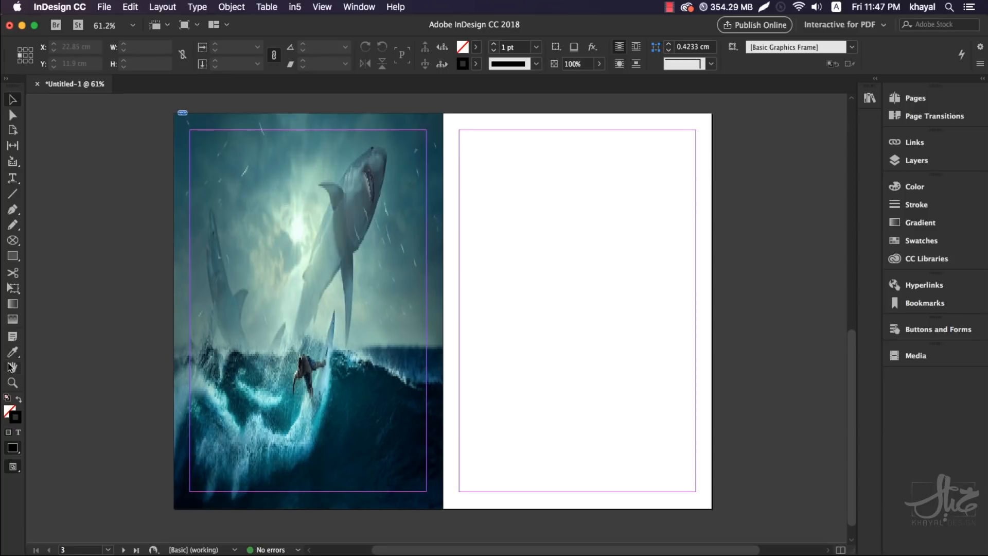
key(z)
drag(91, 184, 540, 469)
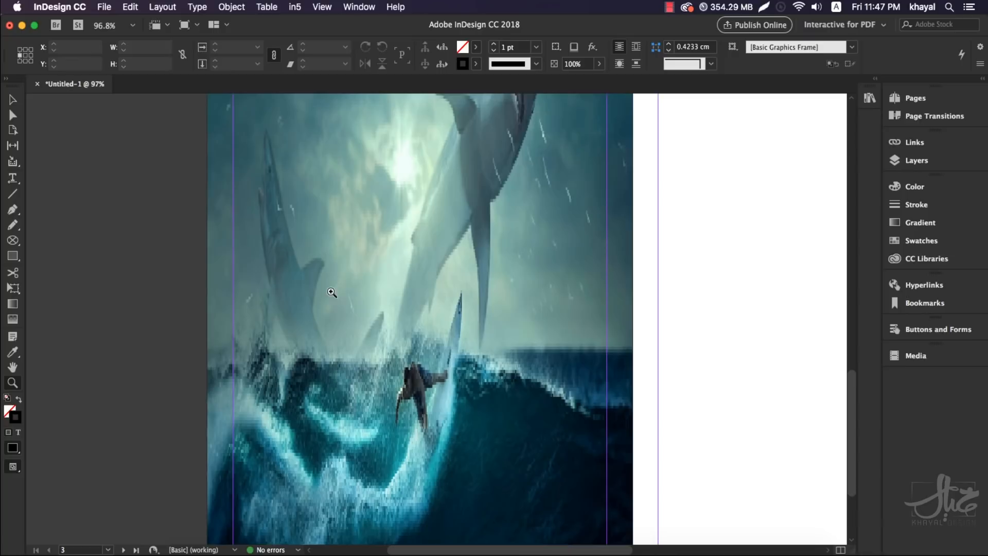
drag(175, 275, 723, 472)
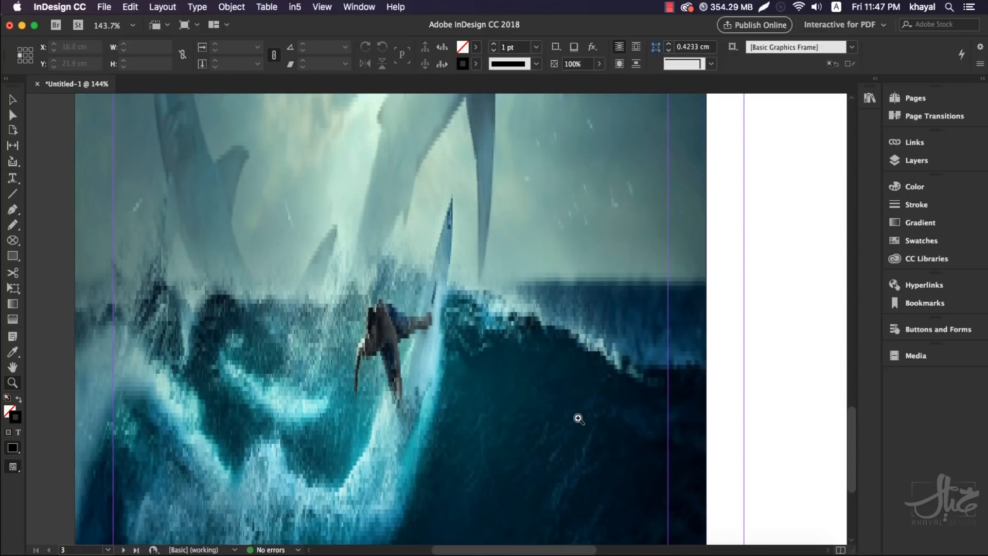
key(v)
click(390, 319)
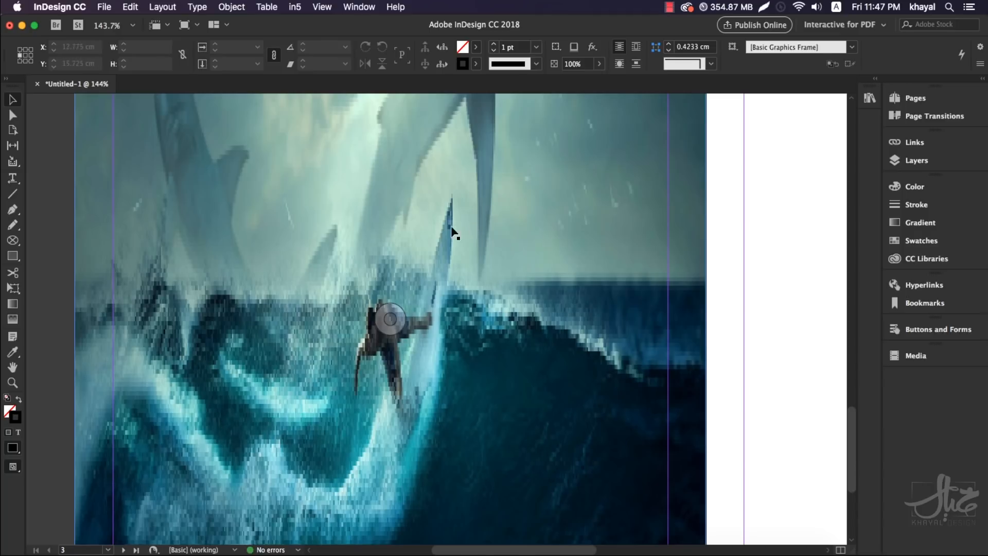
right_click(420, 226)
right_click(415, 228)
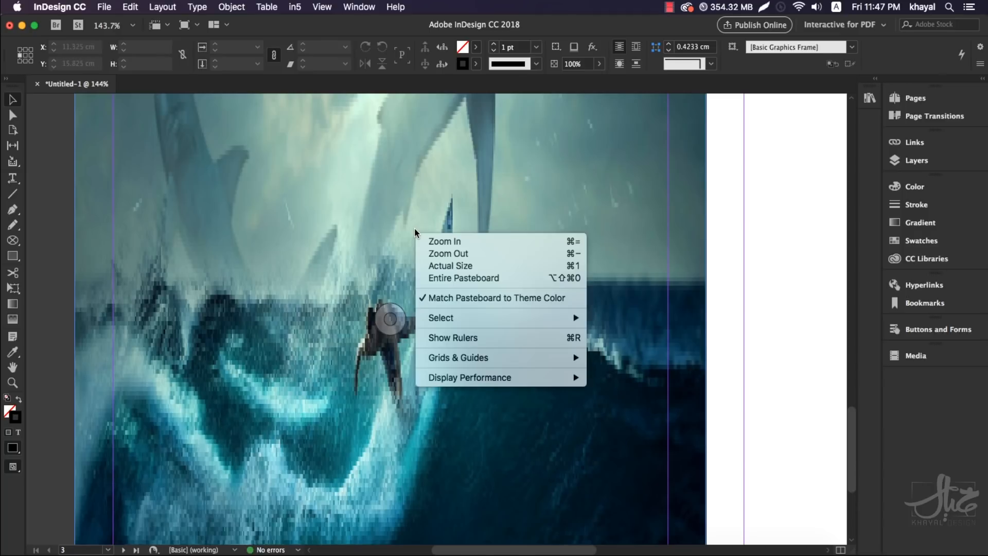
mouse_move(474, 376)
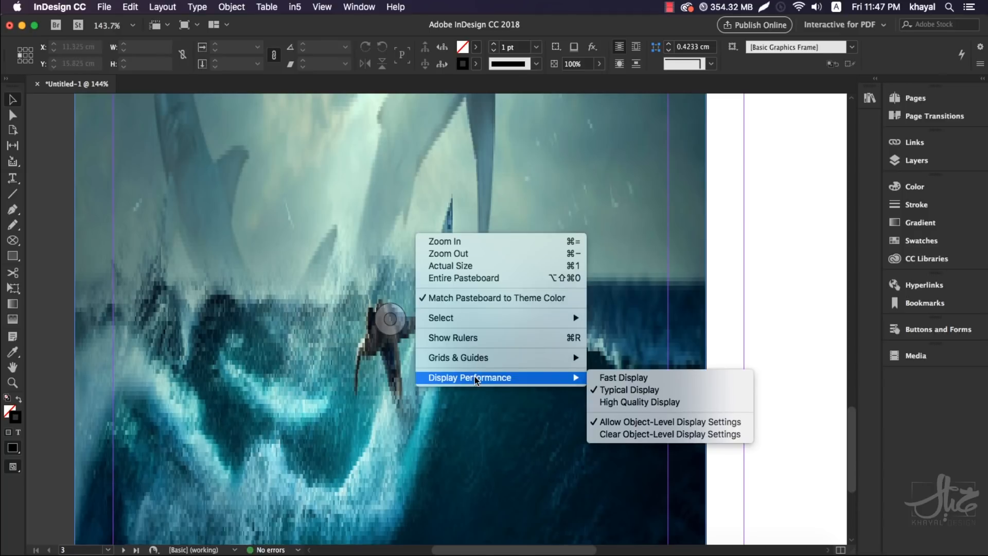
click(679, 403)
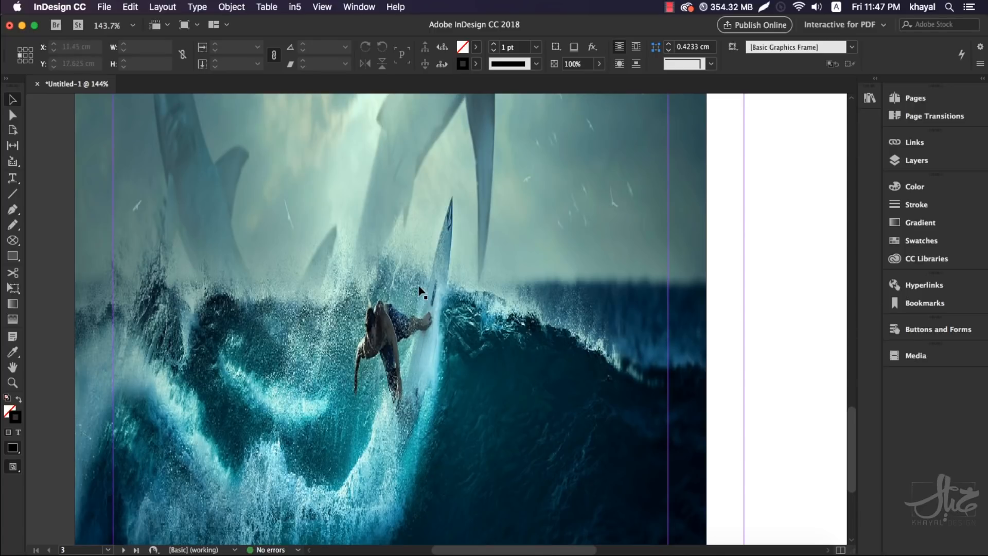
drag(420, 346, 447, 360)
scroll(448, 360, up, 10)
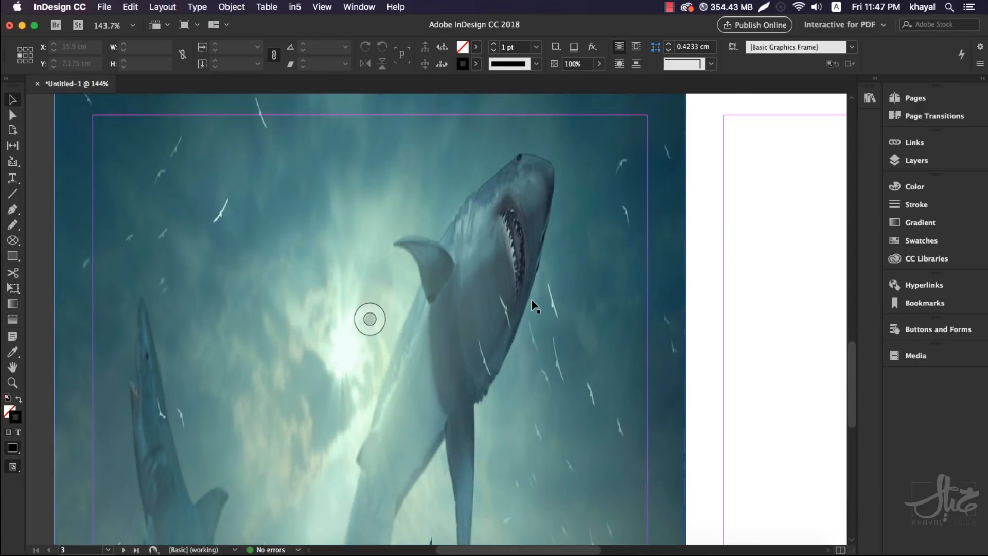
- Undo the image stretching and step back to the 19.73 × 9.75 cm frame around the unstretched shark image
key(super+minus)
key(super+minus)
key(super+minus)
key(super+z)
key(super+z)
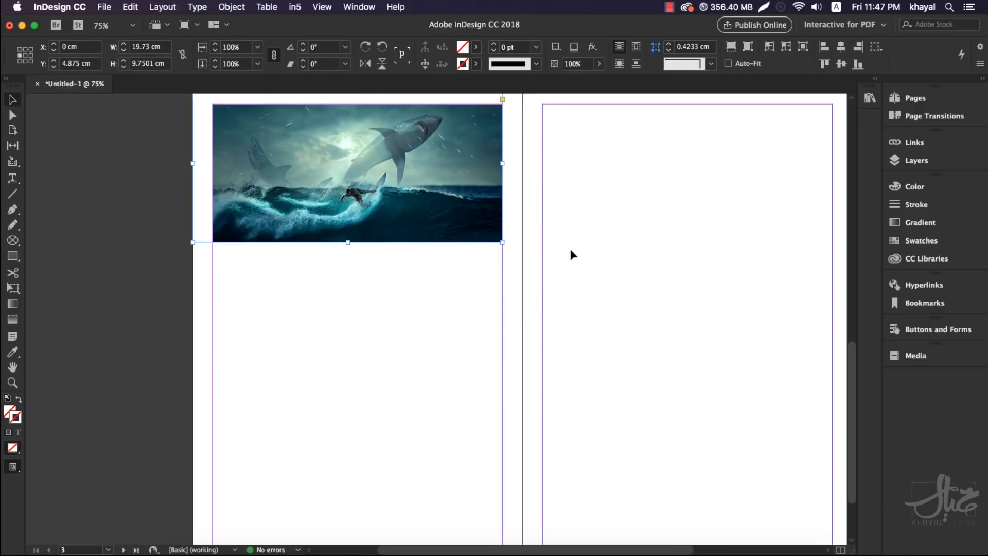
key(super+minus)
drag(439, 426, 429, 328)
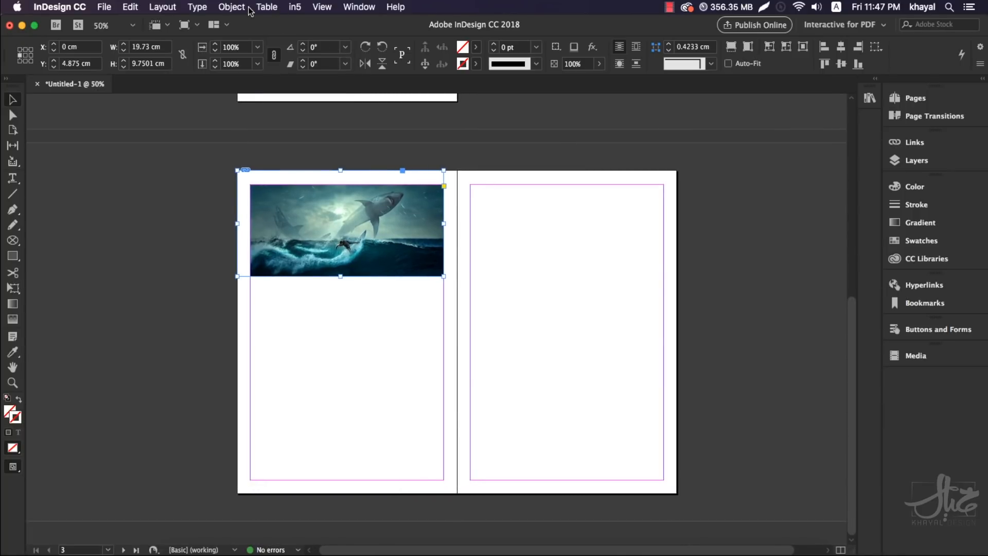
- Try Center Content on the shark image in the 19.73 × 9.75 cm frame
click(232, 8)
mouse_move(238, 262)
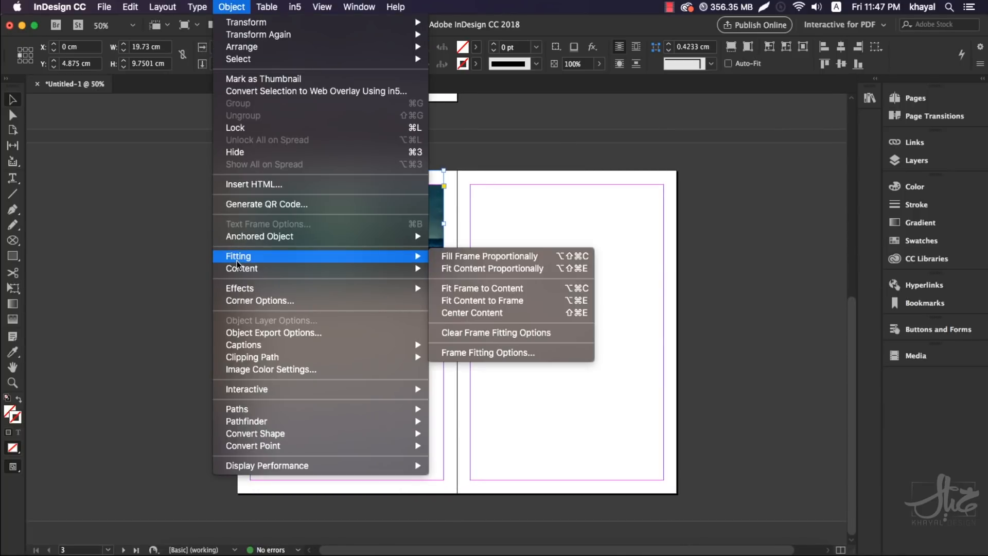
click(699, 3)
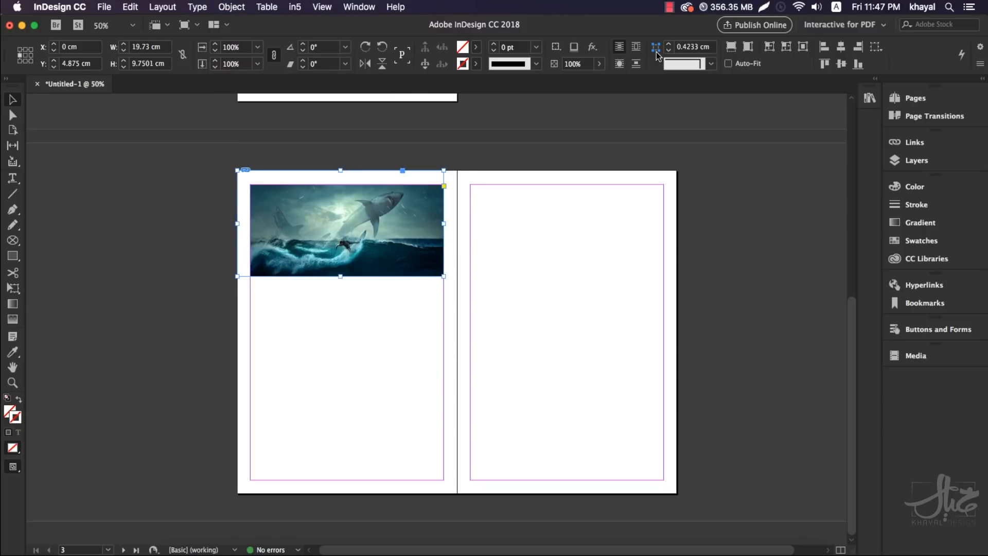
right_click(353, 240)
mouse_move(397, 353)
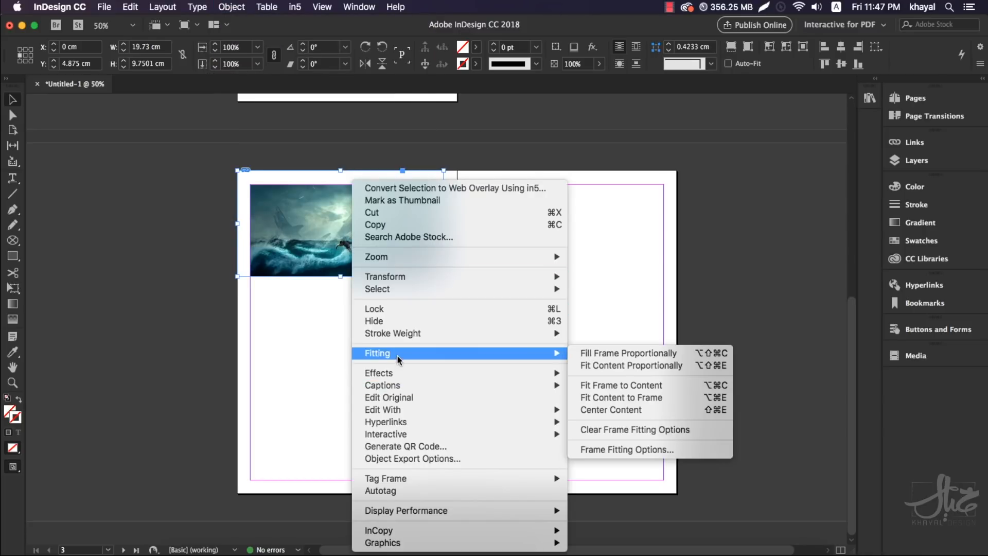
click(598, 415)
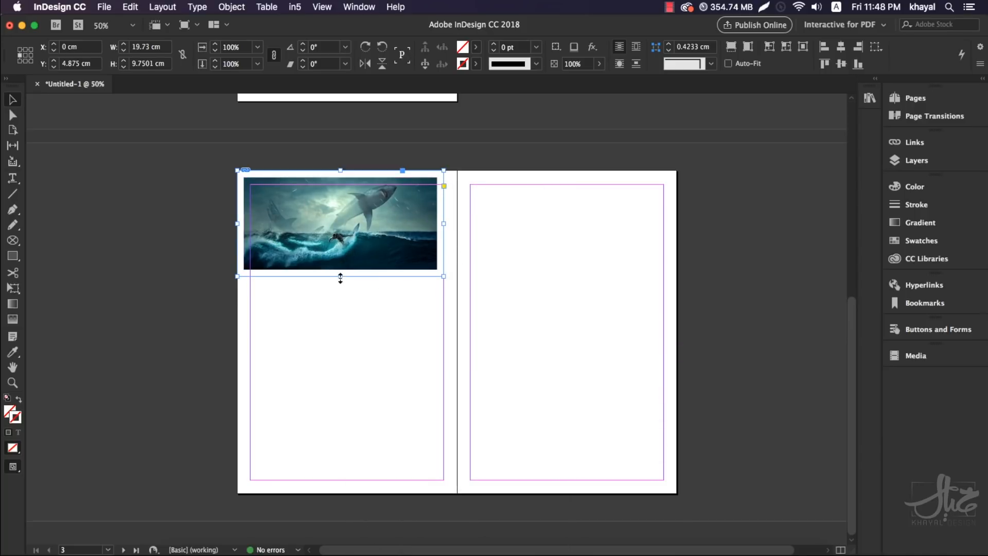
- Enlarge the frame to the full page size of 21 × 29.7 cm and center the shark image with Center Content
drag(340, 278, 330, 493)
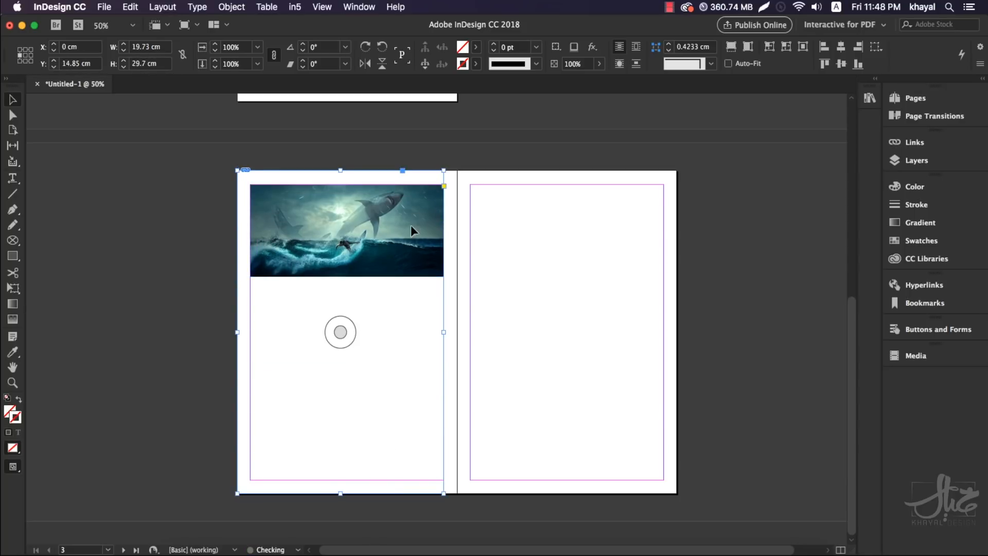
right_click(409, 216)
mouse_move(484, 355)
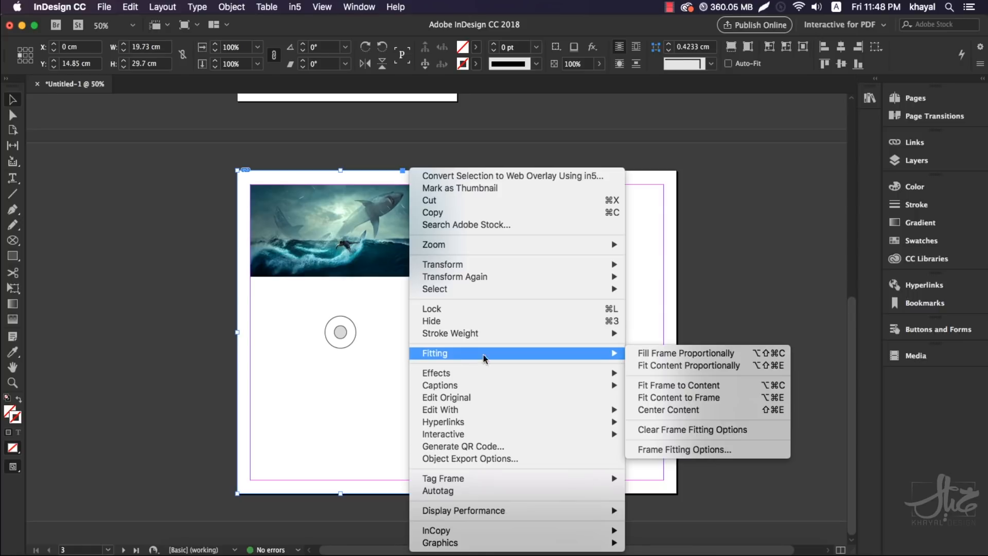
click(685, 410)
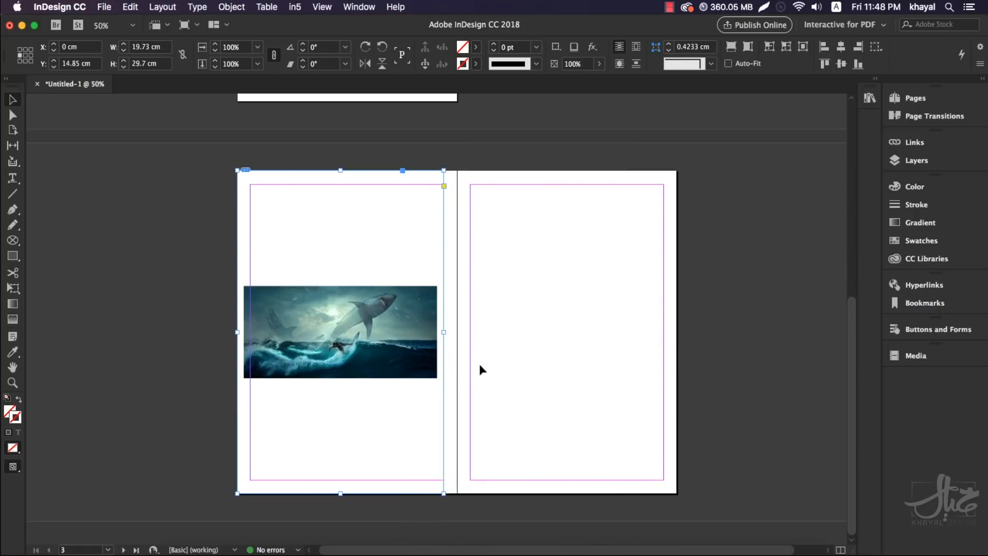
drag(441, 338, 461, 340)
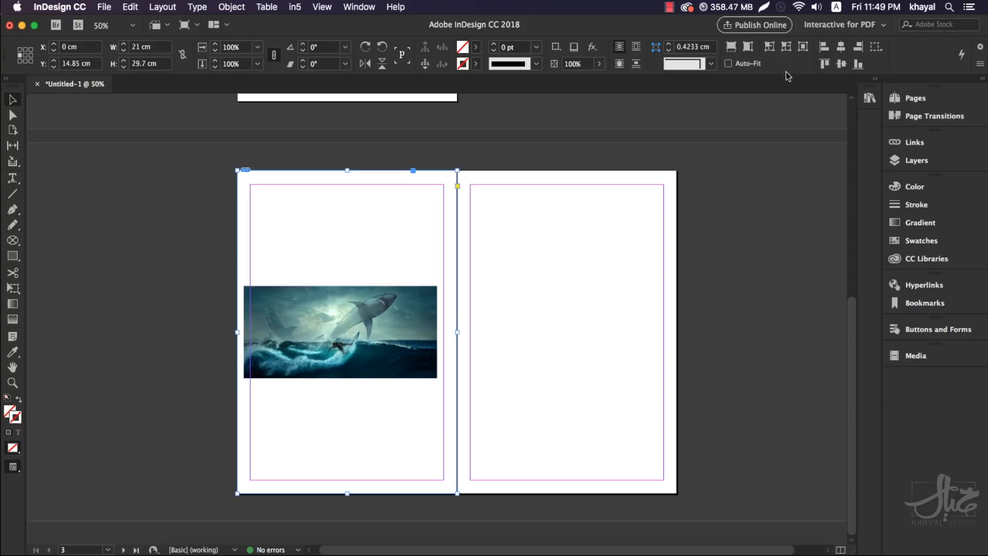
- Review the Customize Control Panel options down to the Other group and cancel without applying changes
click(974, 48)
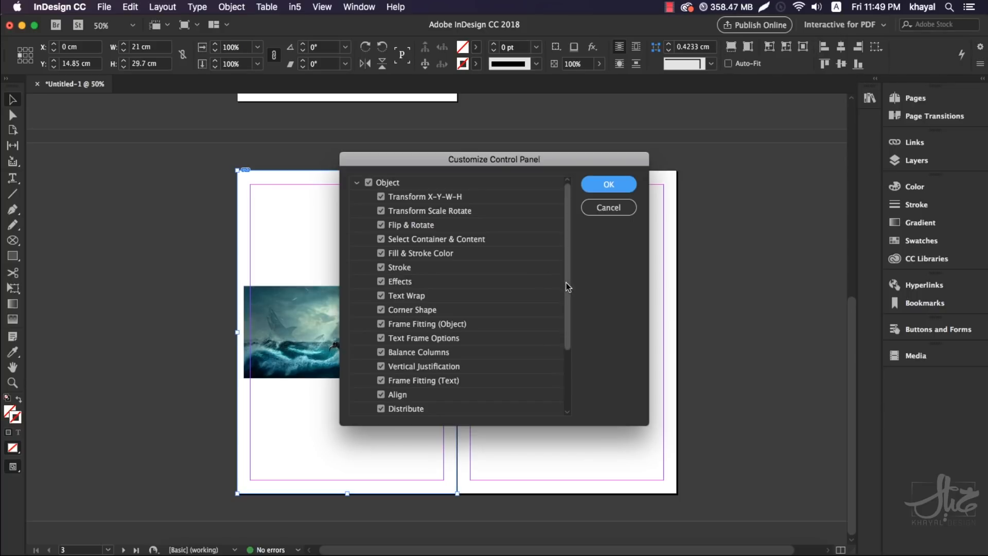
drag(566, 282, 566, 344)
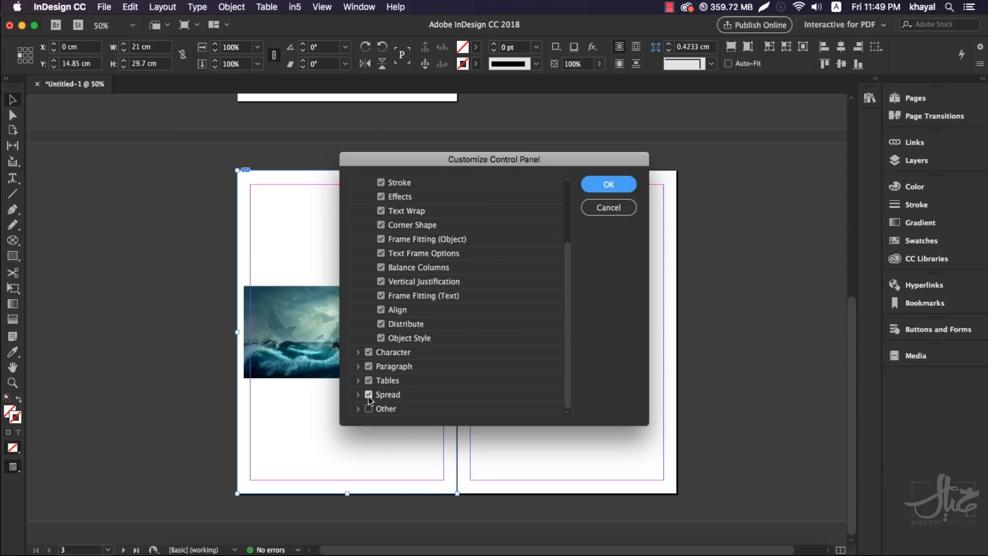
click(369, 409)
click(603, 208)
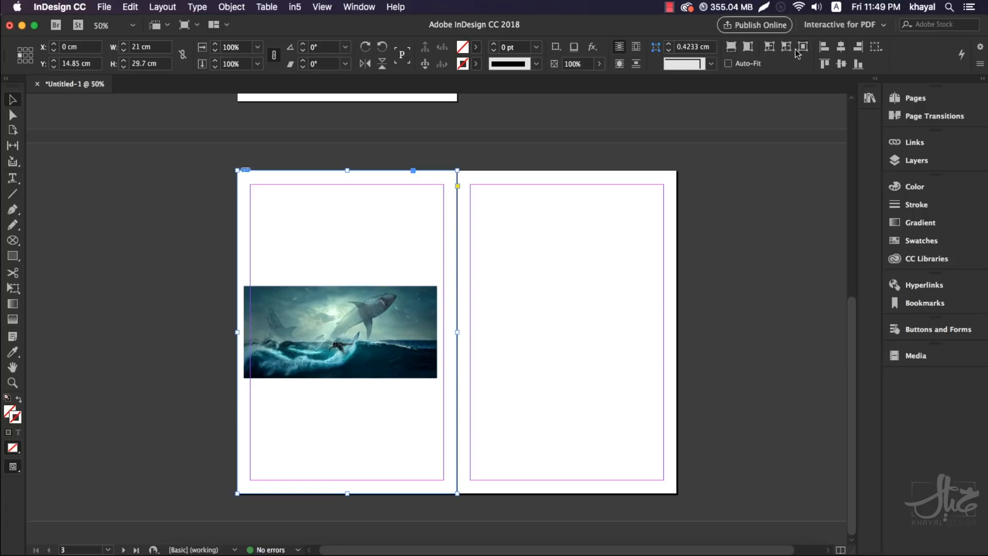
- Apply Fill Frame Proportionally followed by Fit Content Proportionally to the shark image in the page-sized frame
right_click(372, 298)
mouse_move(425, 354)
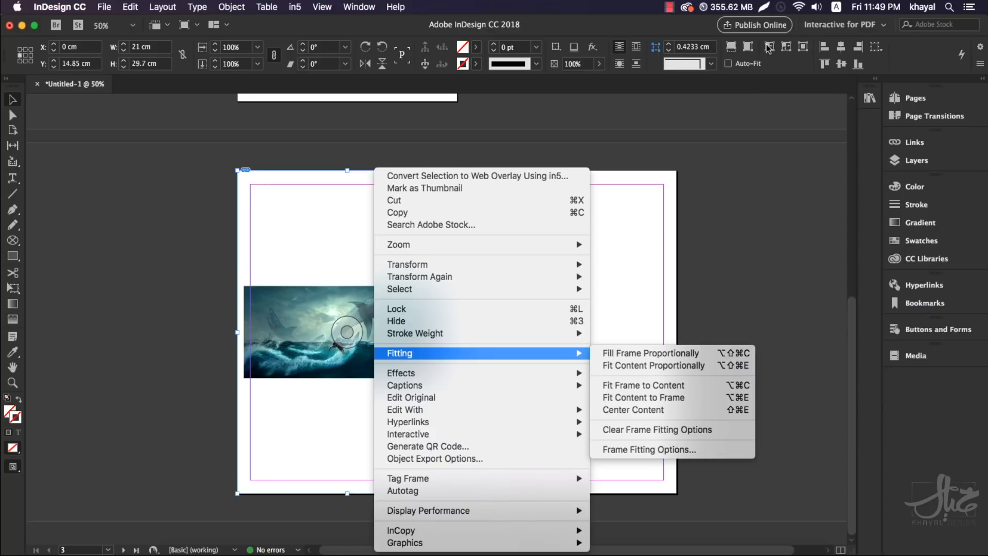
click(287, 218)
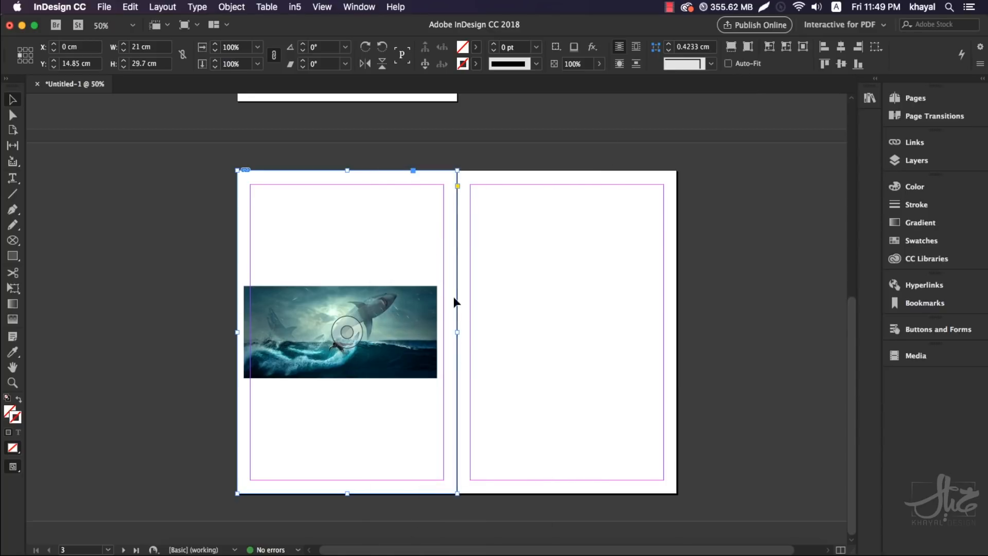
click(731, 47)
click(748, 47)
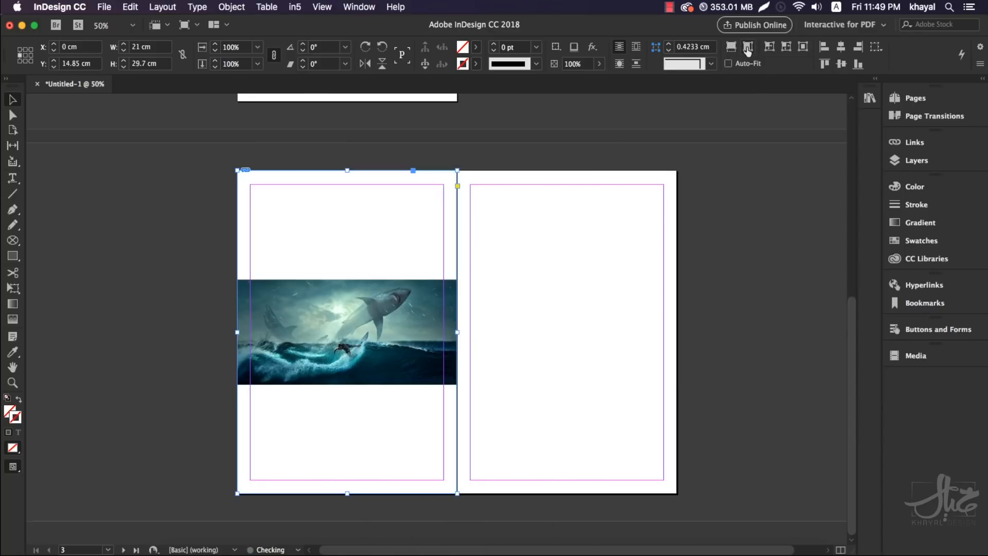
- Try Fit Content to Frame on the shark image, undo it, and remove the image with its frame from the page
click(770, 47)
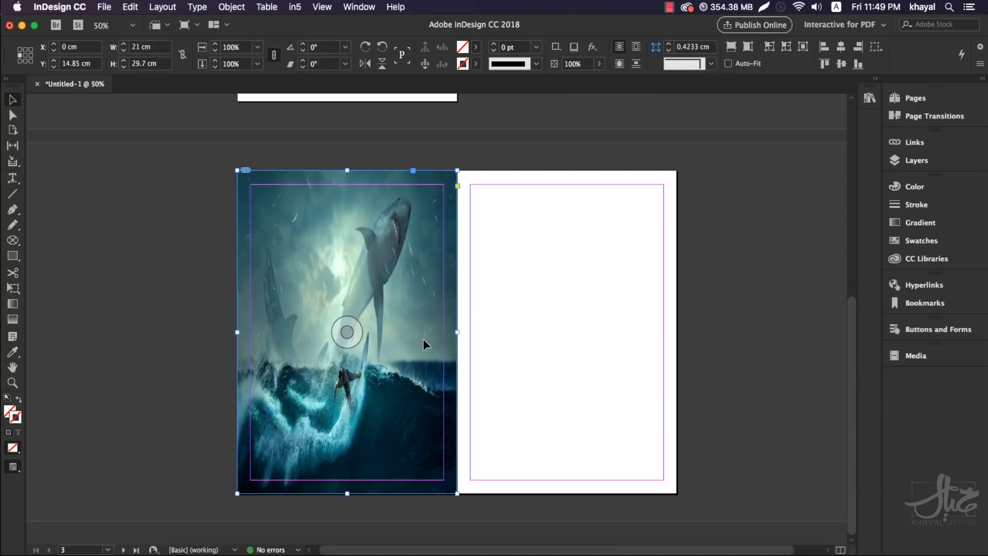
key(super+z)
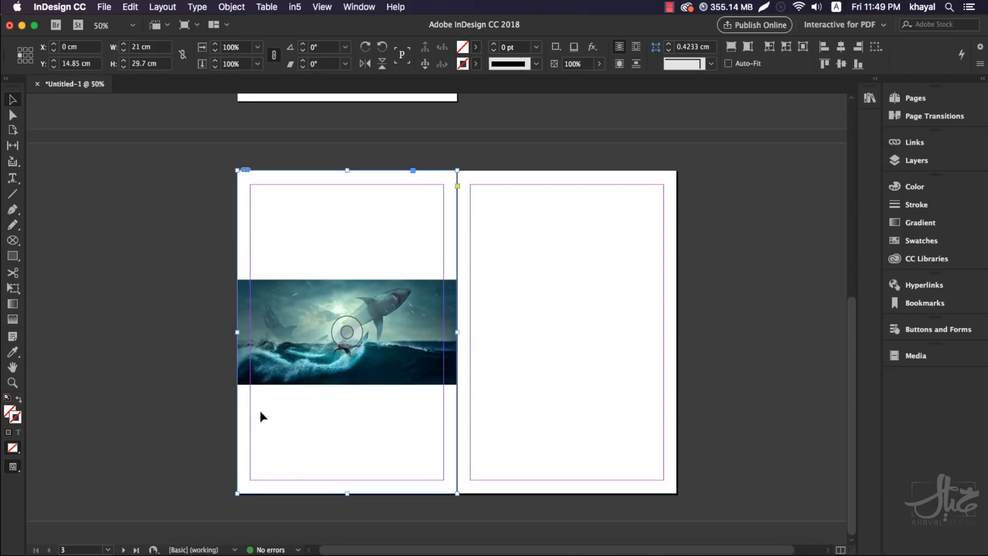
key(super+z)
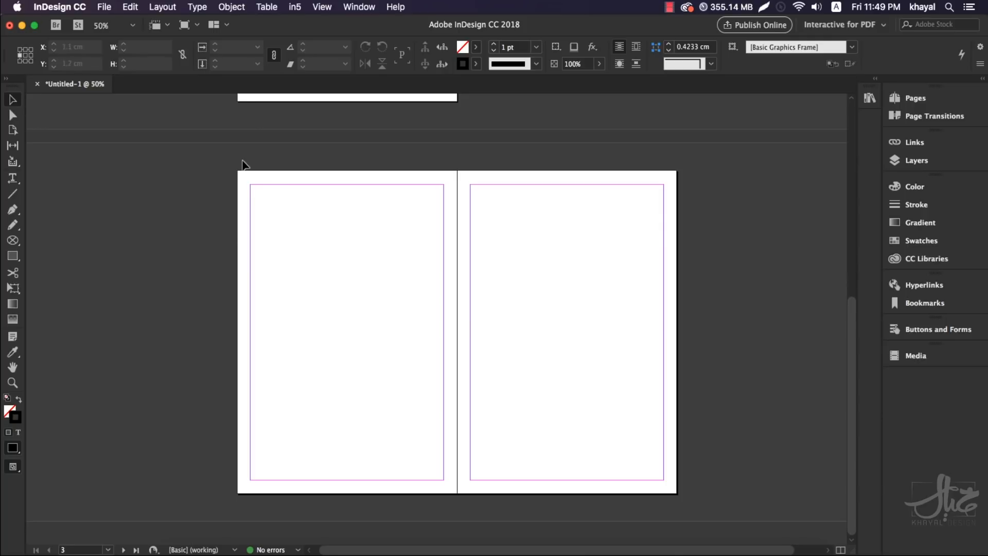
- Load all twelve JPEG photos from the Photo folder for placing, leaving out logo khayal.ai
drag(229, 155, 712, 483)
drag(200, 152, 636, 479)
key(z)
drag(208, 156, 733, 491)
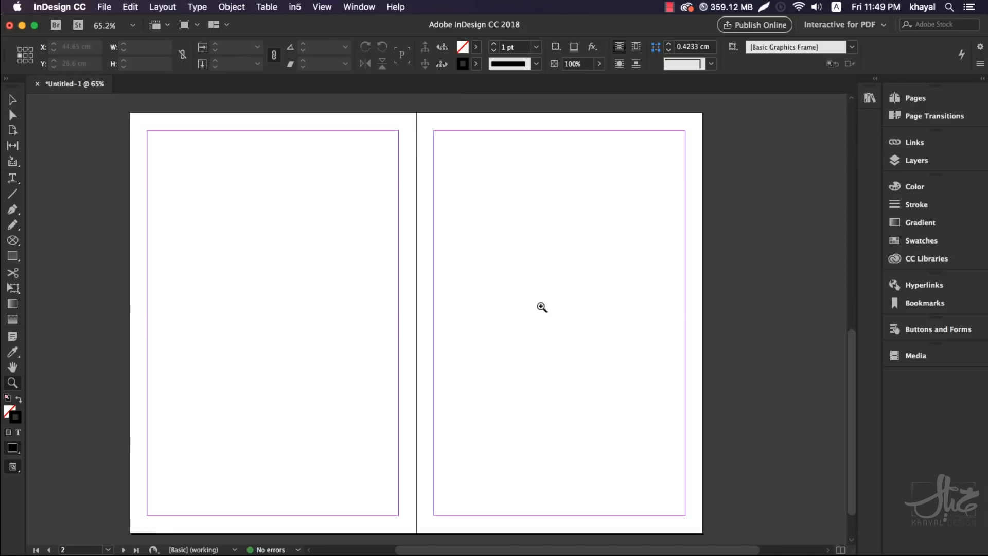
click(105, 7)
click(126, 172)
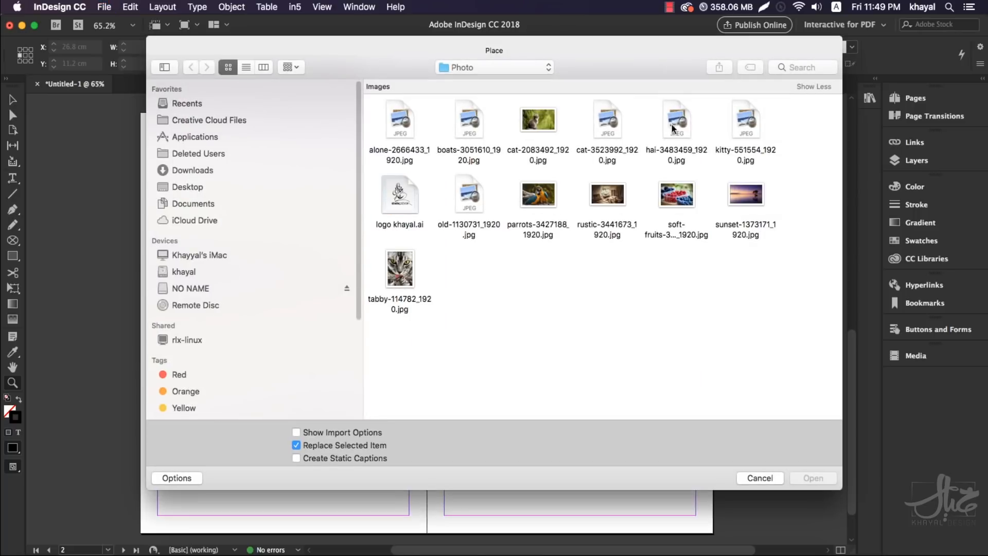
drag(775, 113, 386, 123)
drag(780, 341, 354, 169)
super+click(394, 196)
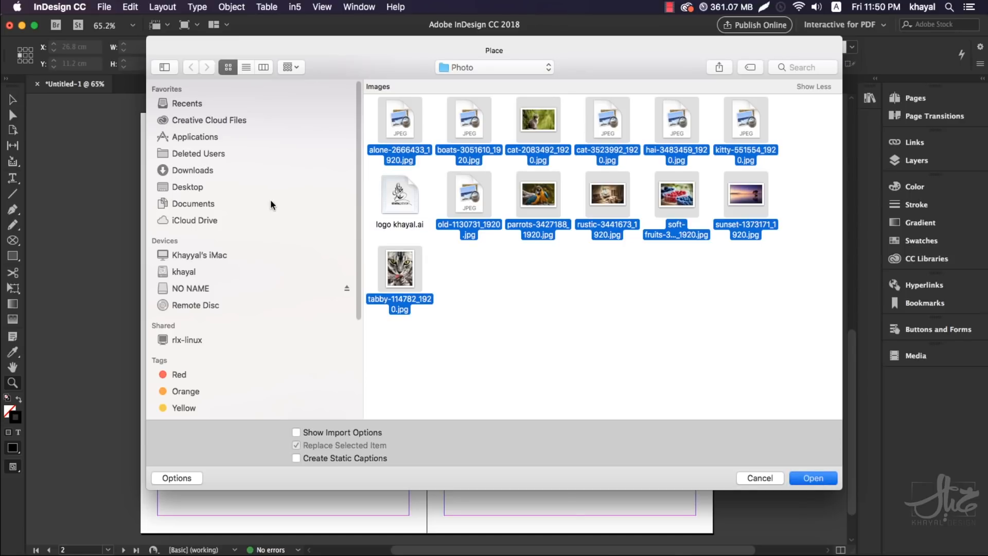
key(Return)
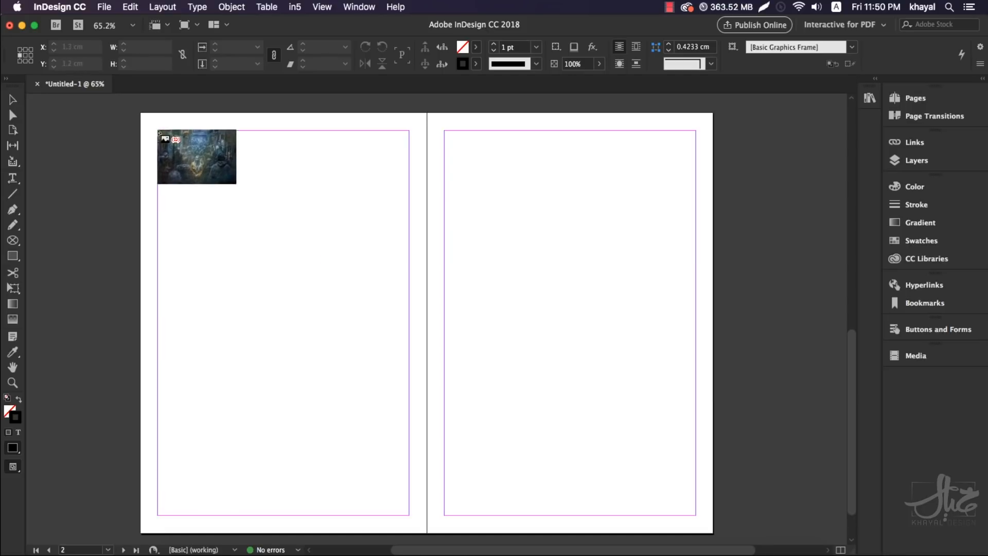
- Place the loaded photos as a grid of three columns and four rows filling the left page's margins, about 18.46 × 27.16 cm
drag(158, 132, 411, 515)
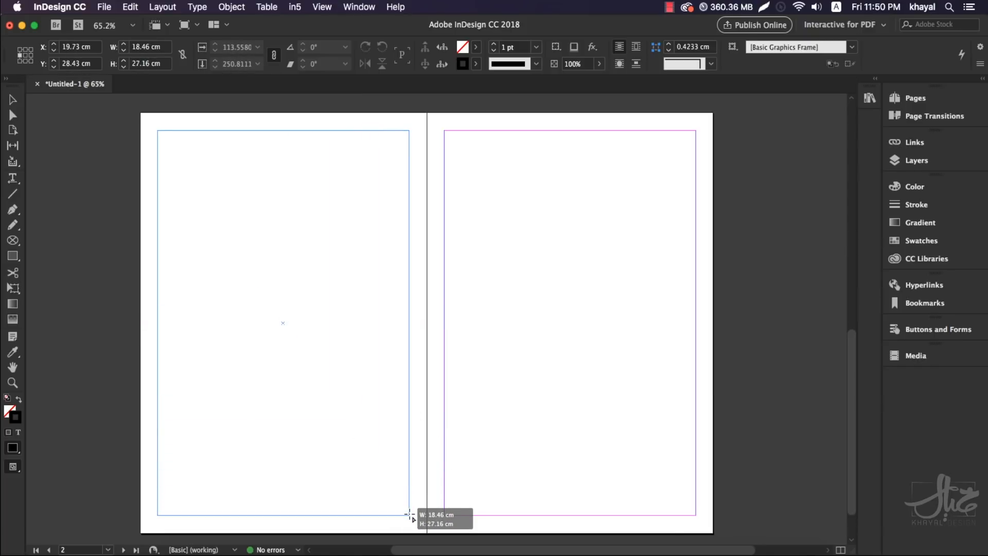
drag(410, 515, 410, 515)
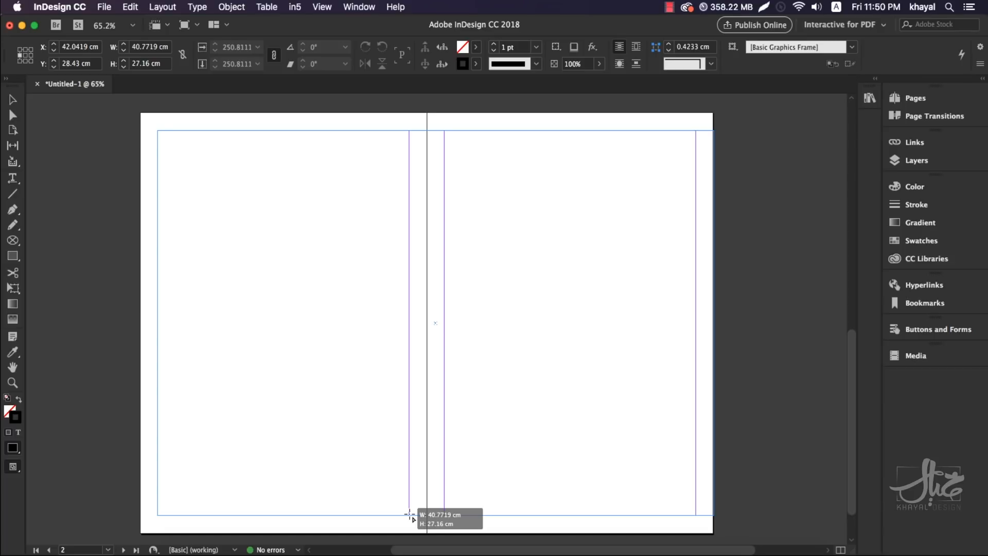
key(Right)
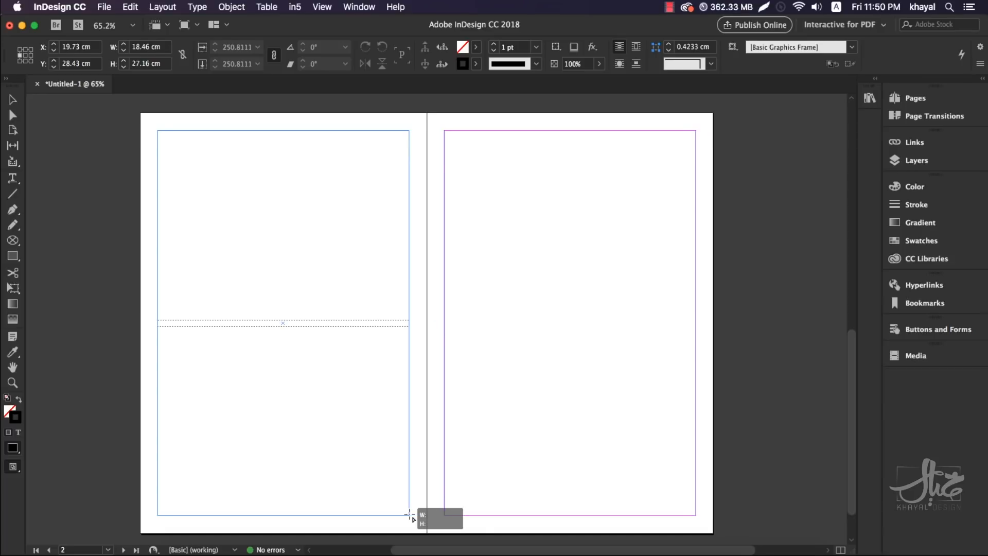
key(Up)
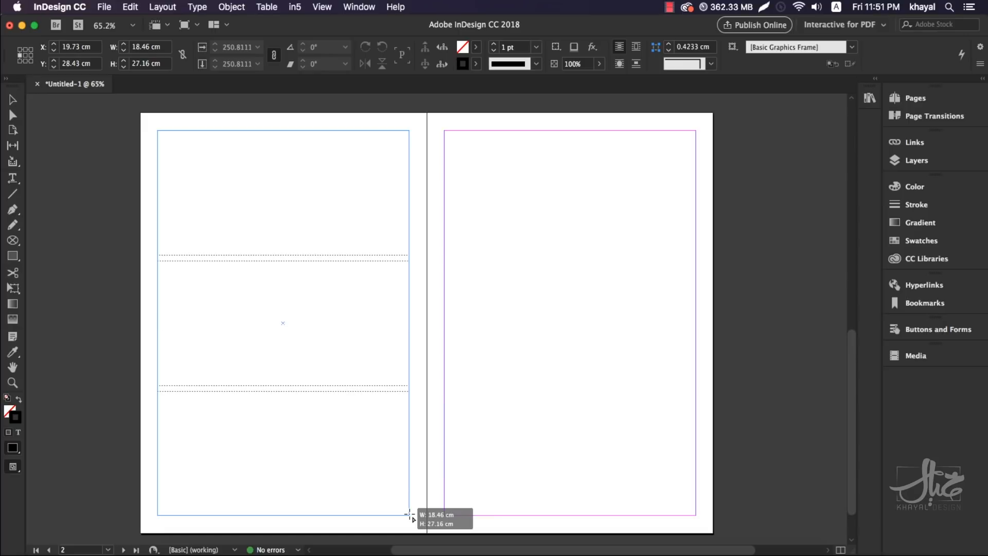
key(Up)
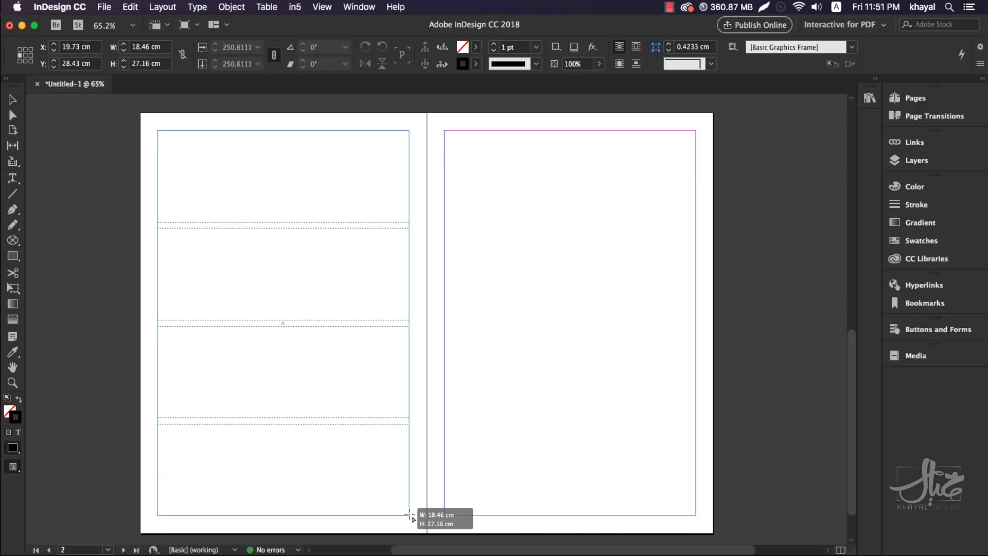
key(Right)
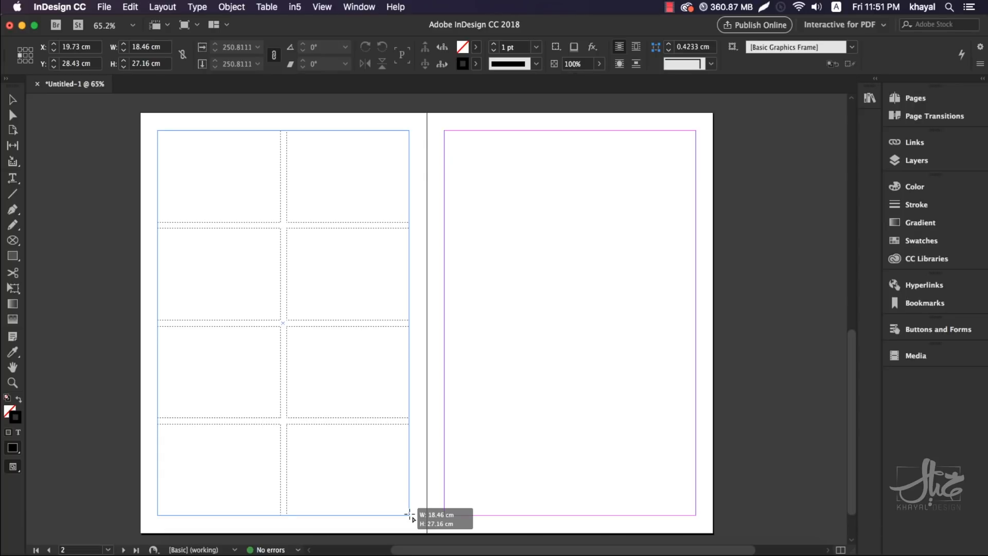
key(Right)
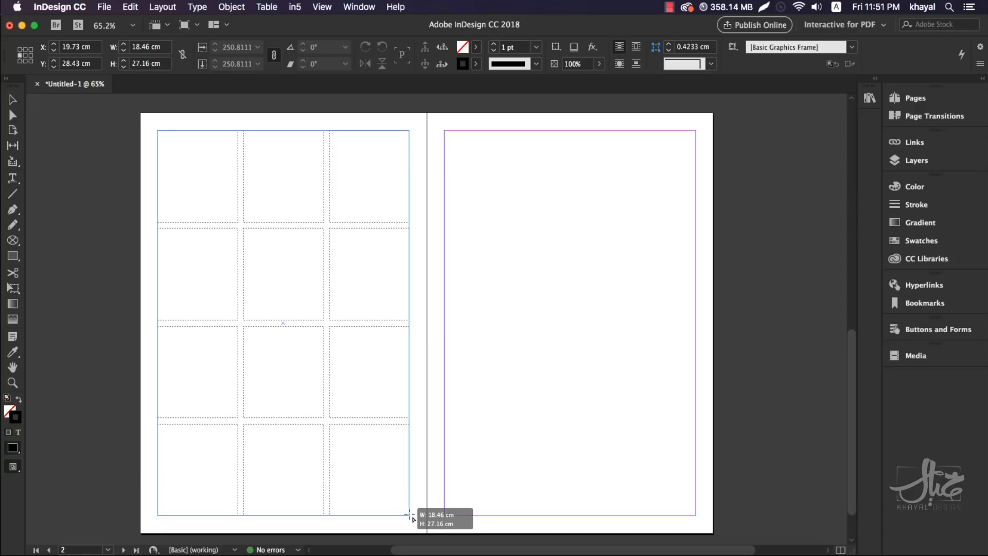
drag(410, 514, 410, 514)
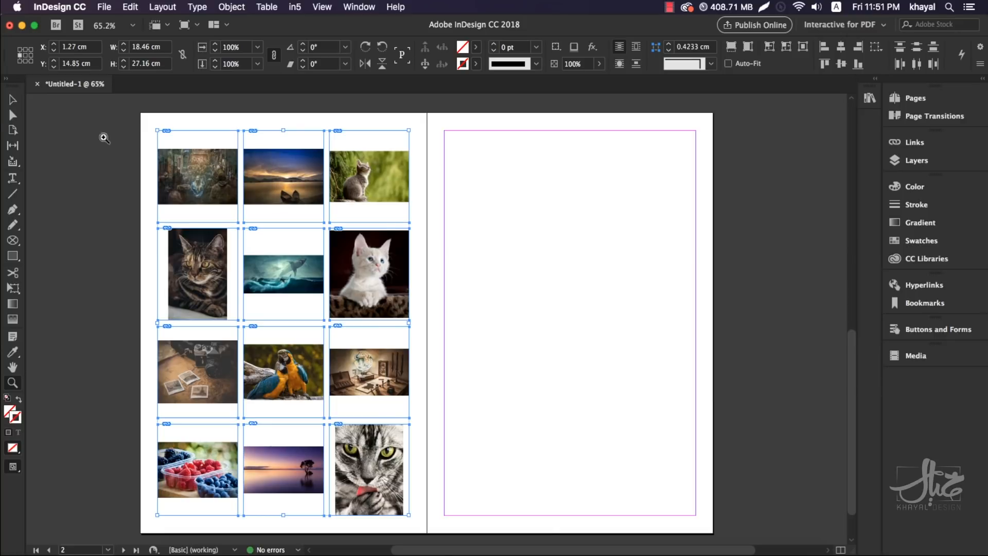
- Try Fill Frame Proportionally on the twelve selected photos, and undo it
click(14, 101)
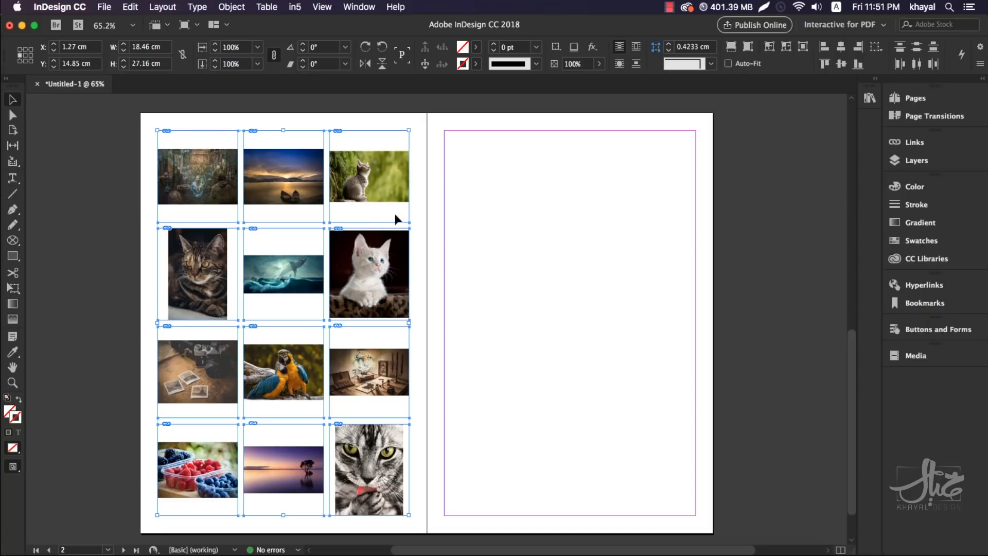
click(730, 47)
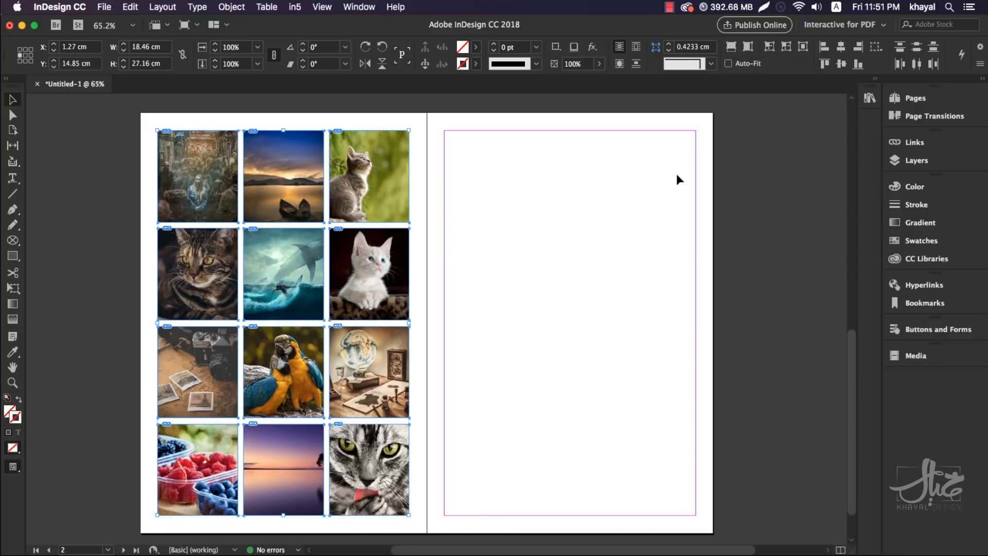
key(super+z)
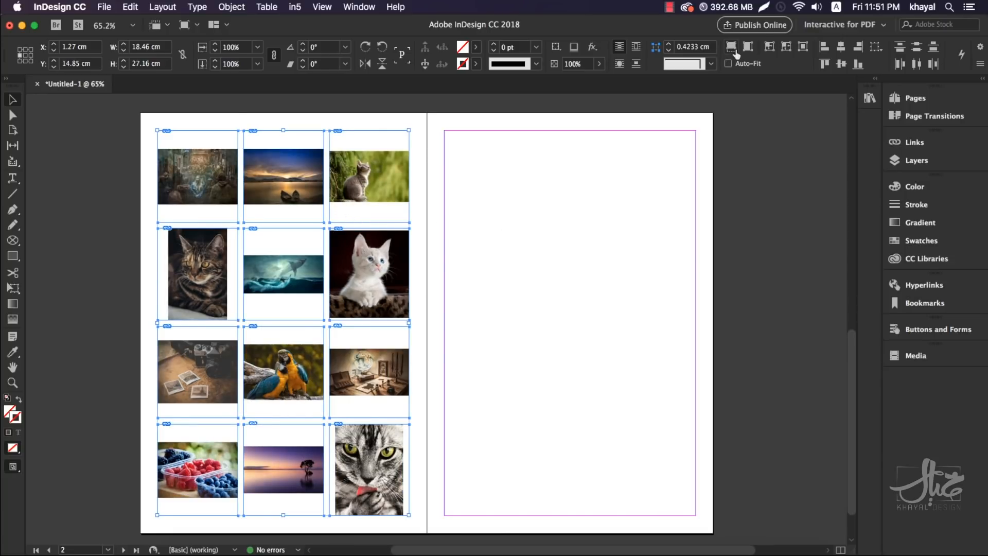
- Apply the Fill Frame Proportionally fitting option to all twelve grid photos and deselect them
right_click(373, 194)
mouse_move(410, 366)
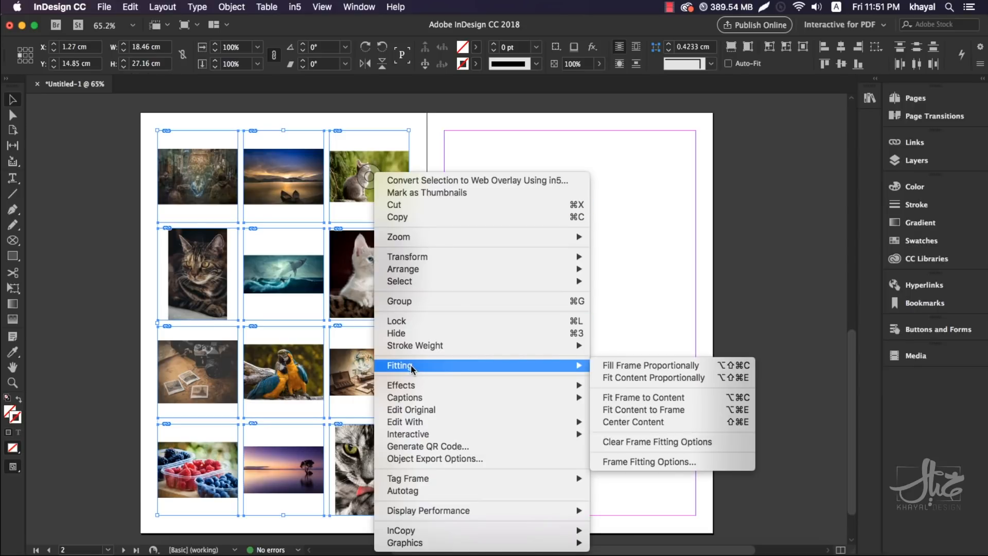
click(643, 370)
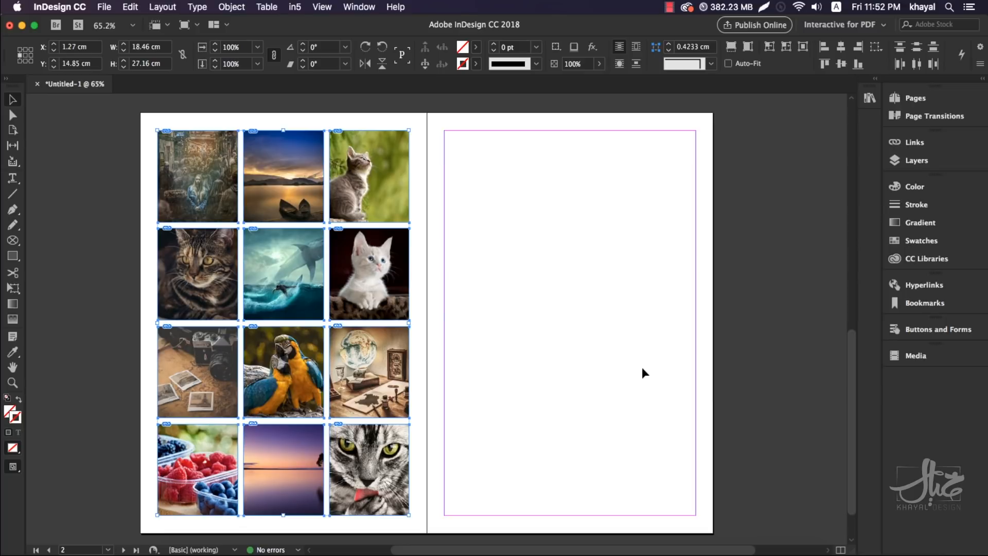
click(635, 366)
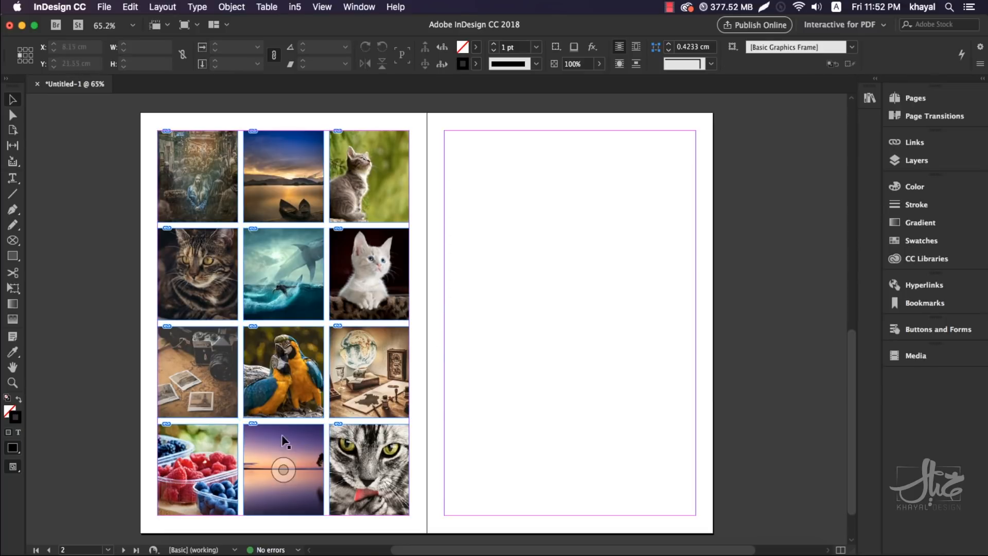
- Narrow the grey kitten image inside its top-row frame to about 10.27 cm wide, without resizing the frame
click(12, 382)
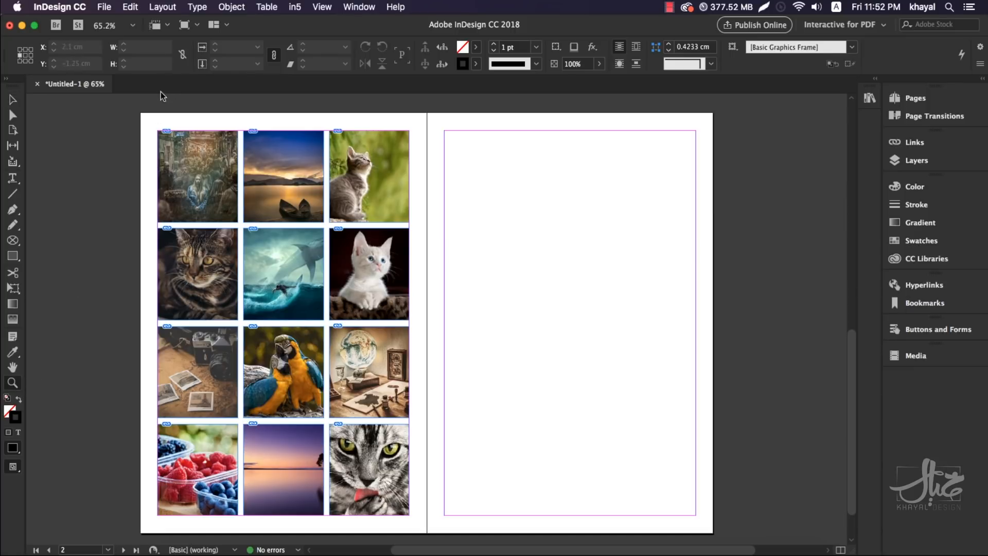
drag(140, 116, 436, 280)
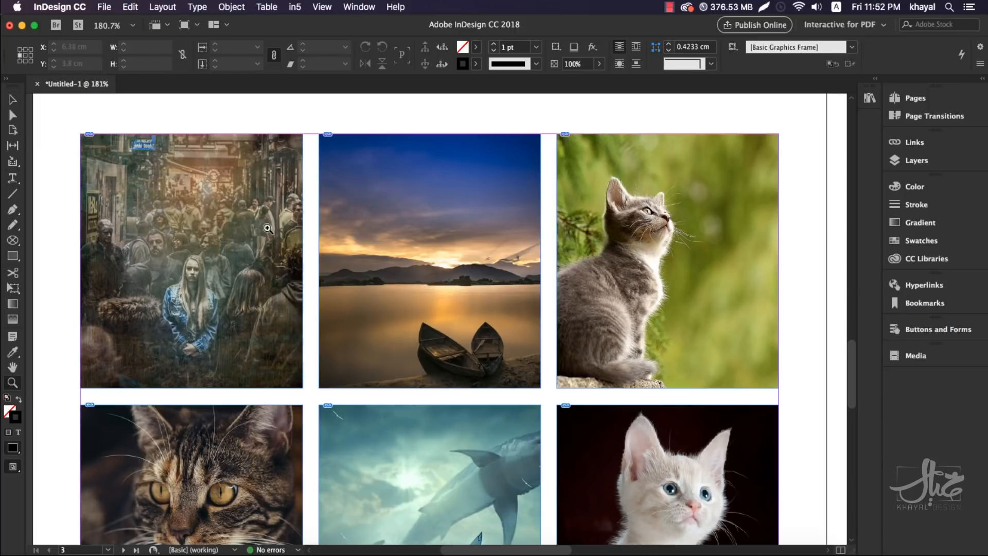
click(12, 100)
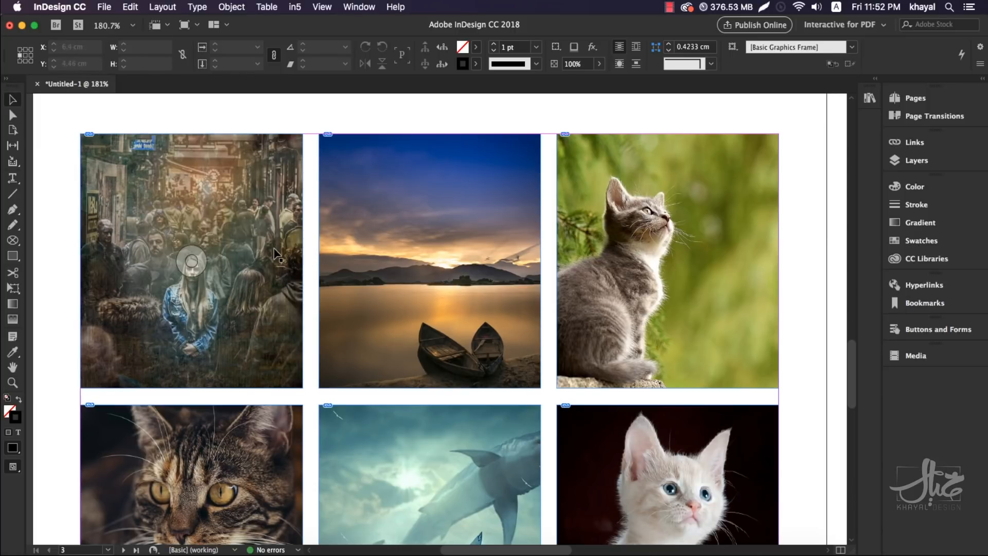
click(704, 240)
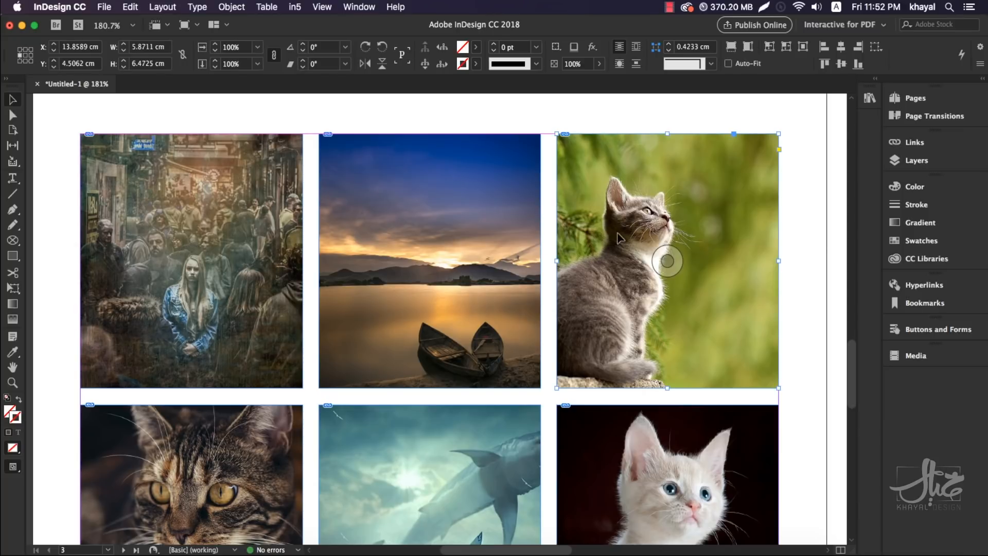
scroll(618, 234, right, 5)
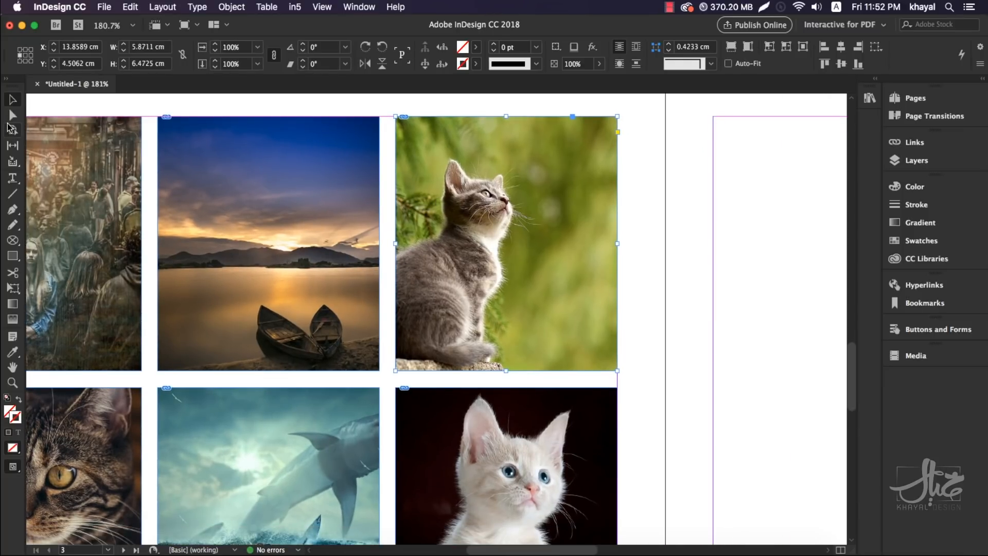
click(12, 117)
click(389, 173)
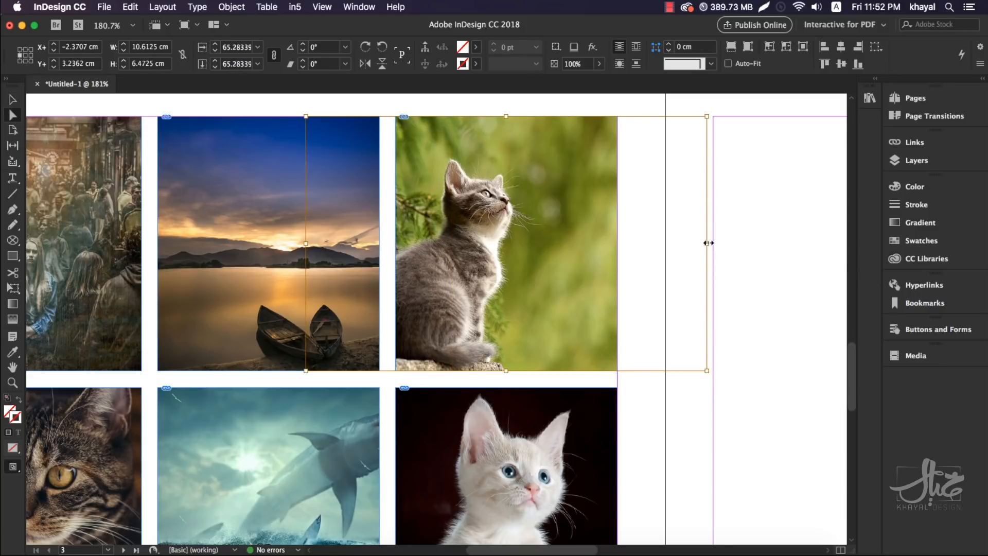
mouse_move(707, 244)
mouse_down()
mouse_move(750, 245)
mouse_move(670, 239)
mouse_move(694, 244)
mouse_up()
- Shift the sunset image left inside its bottom-row frame to an X offset of about -4.95 cm, bringing the whole tree into the frame
scroll(493, 330, down, 12)
scroll(492, 330, left, 2)
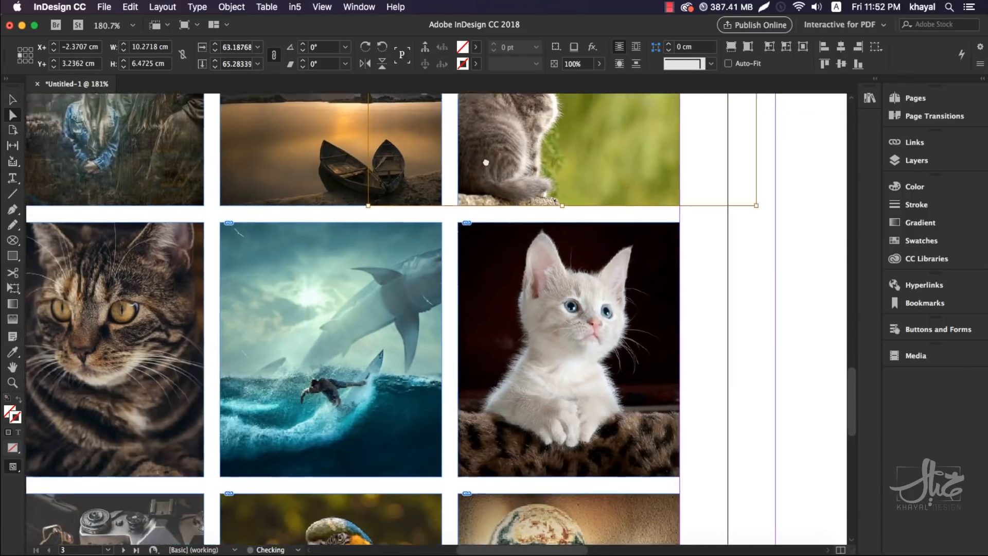
scroll(492, 330, down, 3)
scroll(493, 330, left, 1)
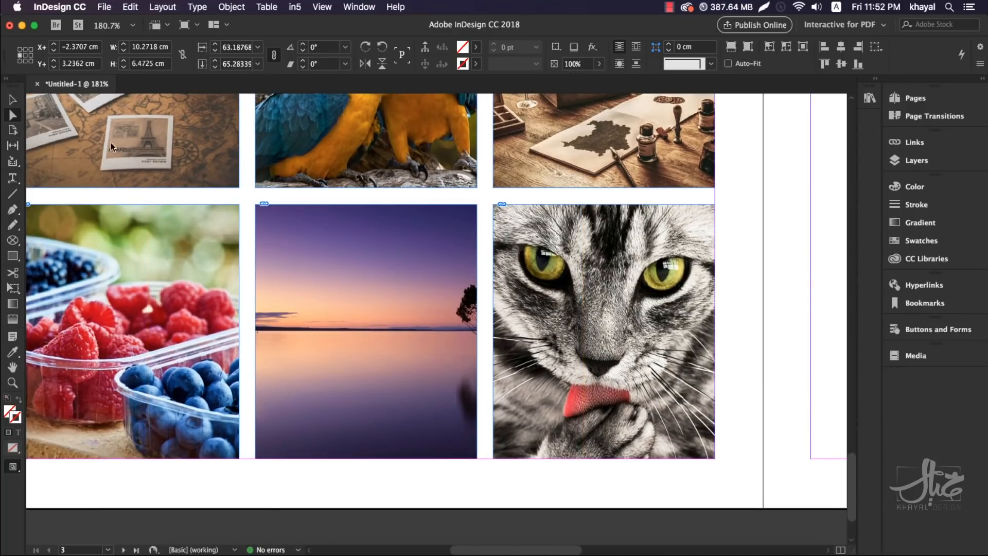
scroll(410, 281, up, 2)
scroll(411, 281, left, 1)
drag(632, 349, 388, 266)
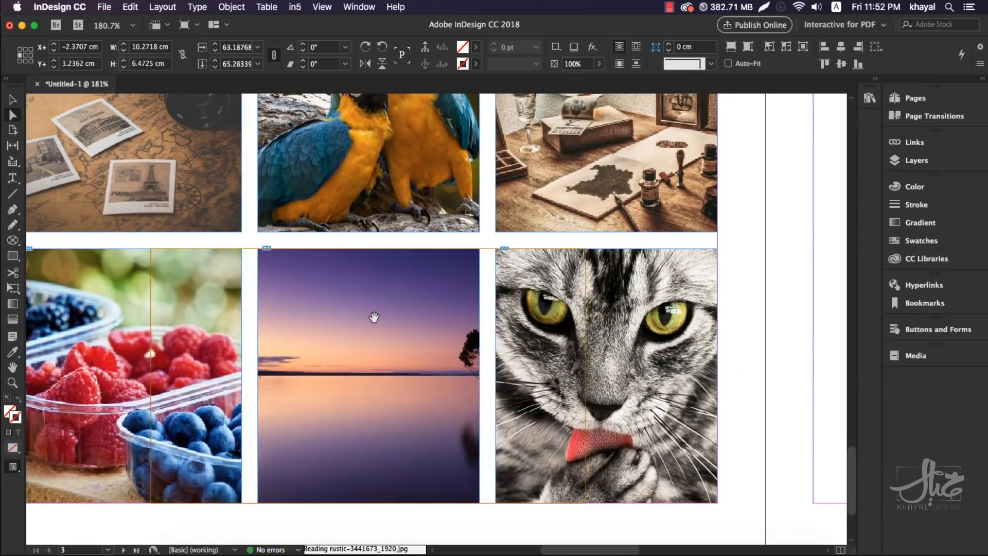
click(10, 98)
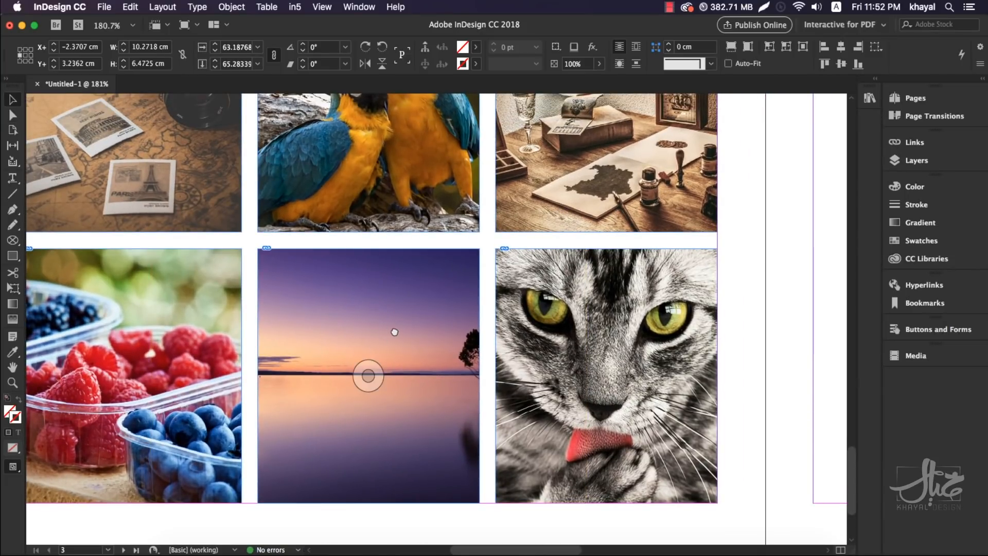
scroll(393, 331, down, 3)
scroll(393, 331, left, 1)
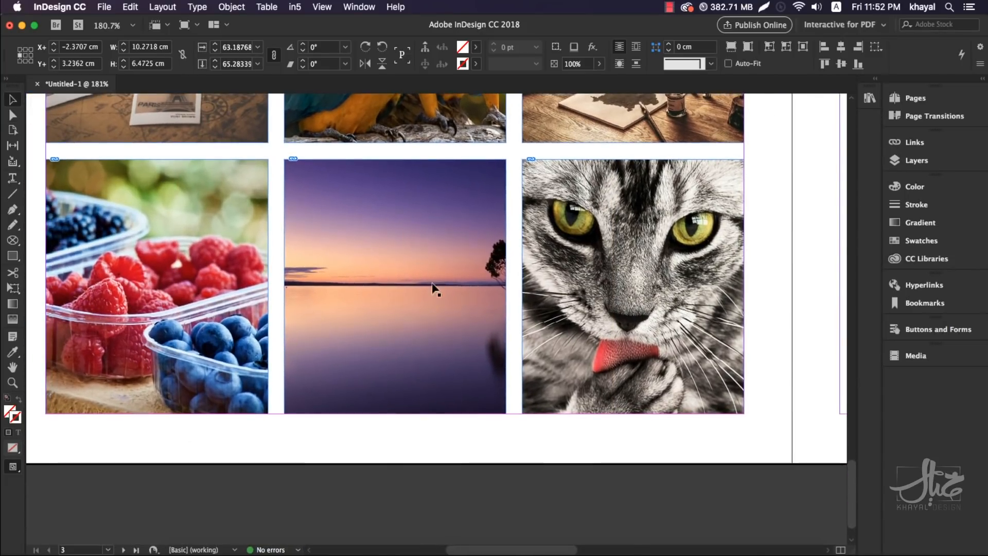
click(399, 282)
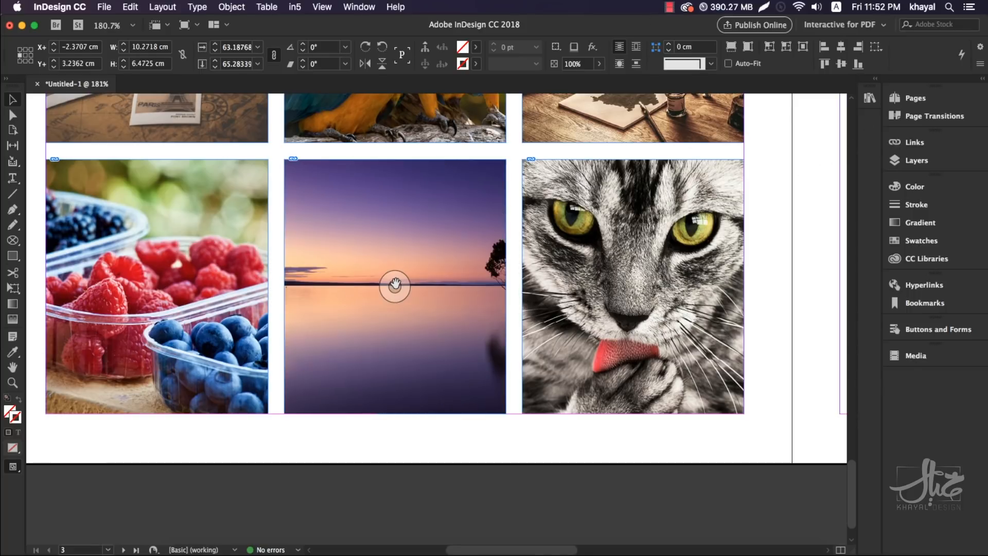
drag(395, 286, 313, 279)
drag(395, 285, 461, 285)
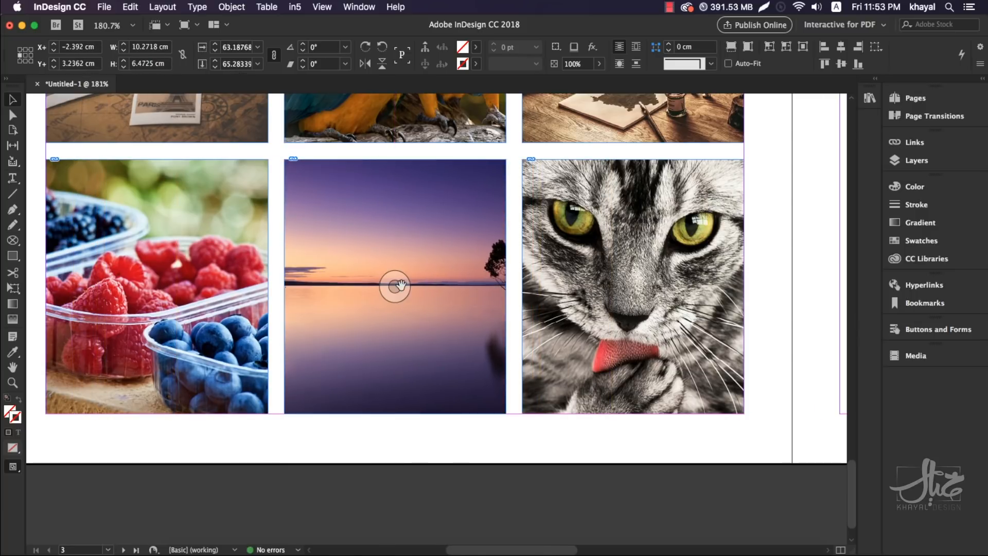
drag(395, 286, 418, 283)
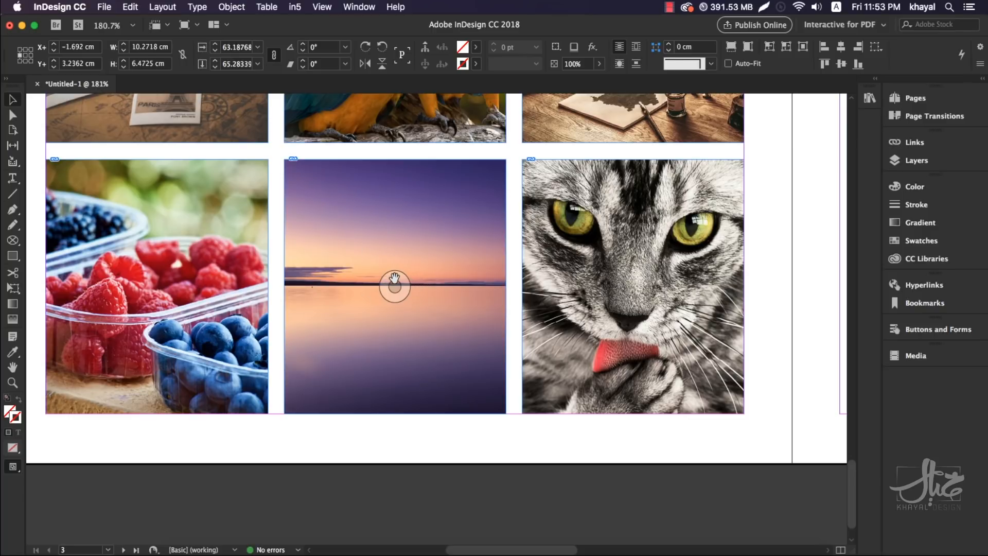
drag(395, 283, 278, 282)
drag(397, 282, 432, 289)
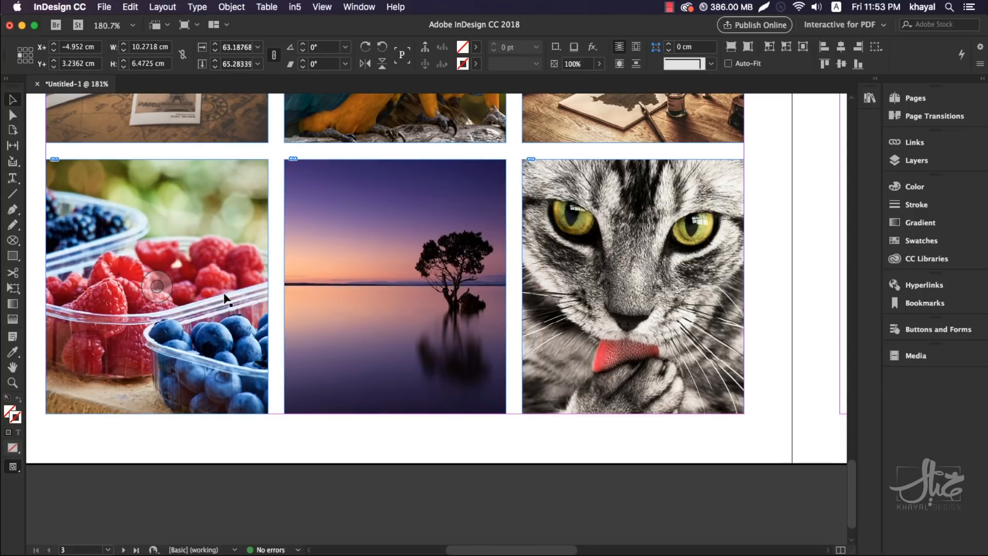
- Shift the berries image left inside its bottom-row frame to bring in more of the blueberries, and deselect it
scroll(194, 287, left, 5)
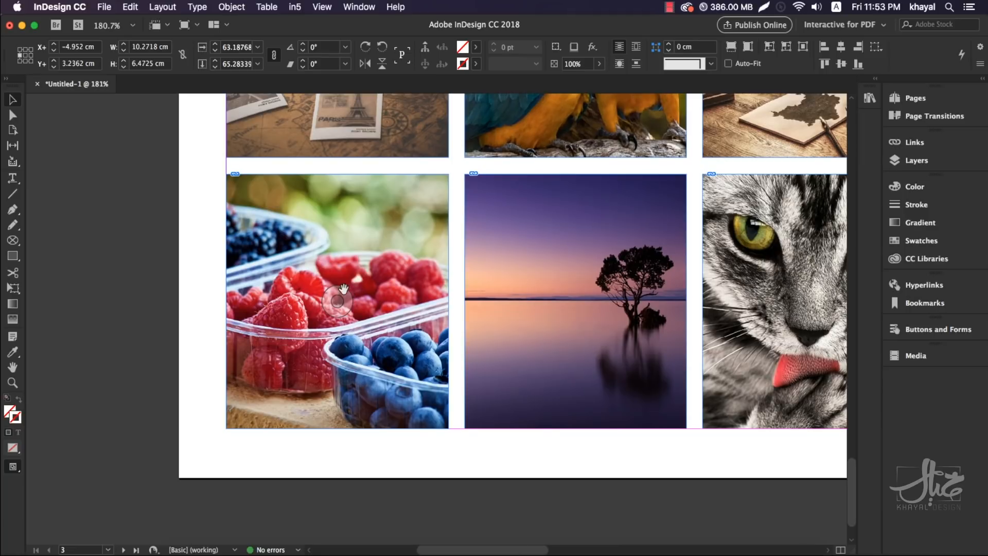
drag(338, 301, 308, 305)
click(414, 449)
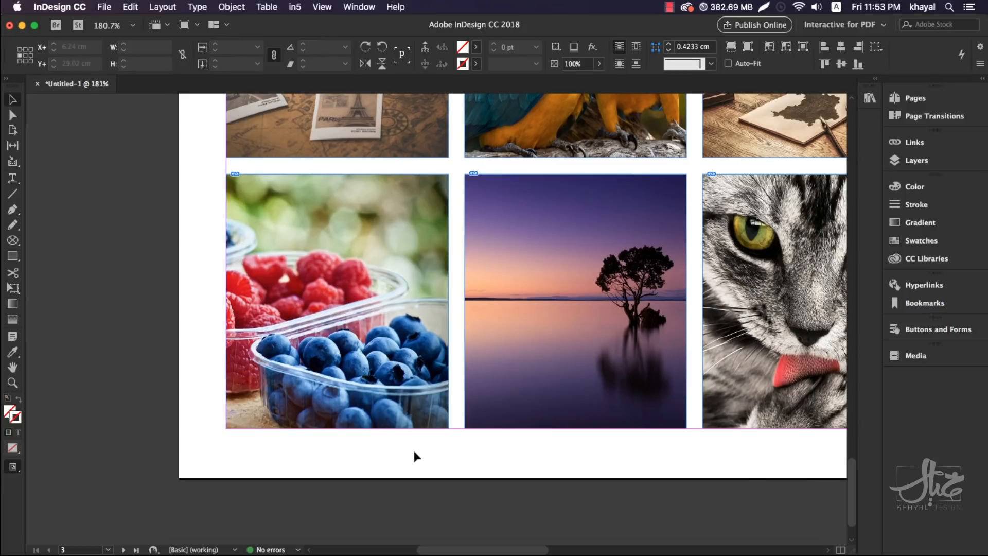
- Delete all twelve photos of the grid from the page
key(super+alt+0)
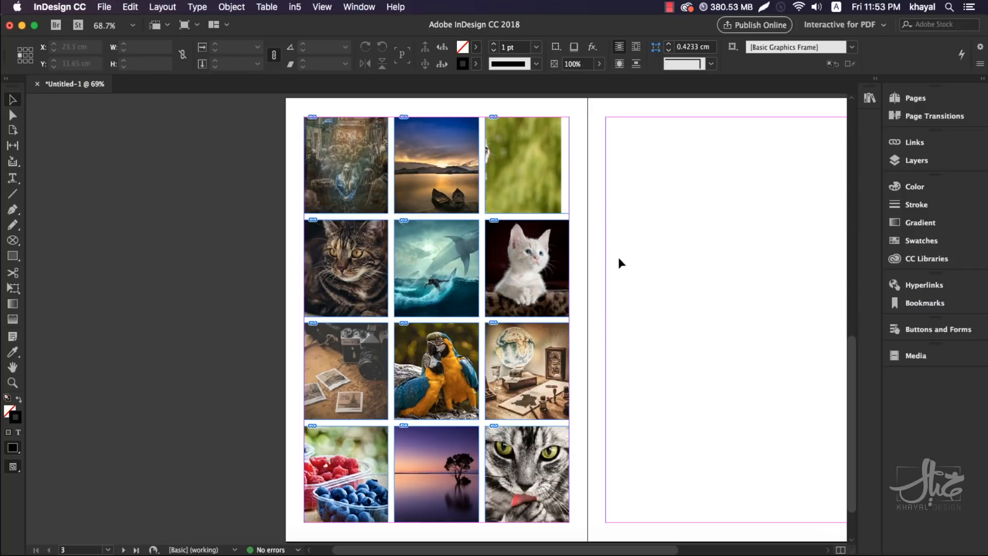
drag(620, 188, 273, 501)
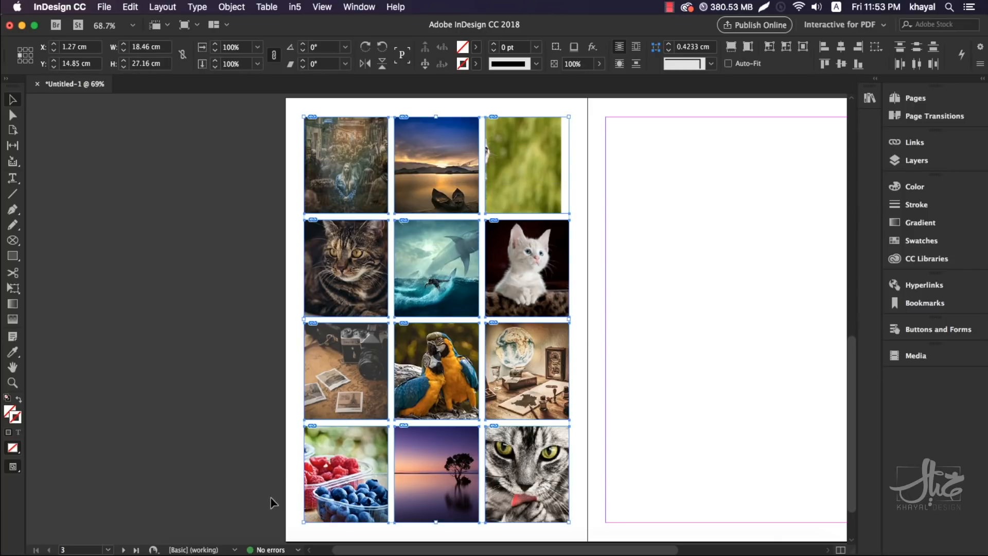
key(Delete)
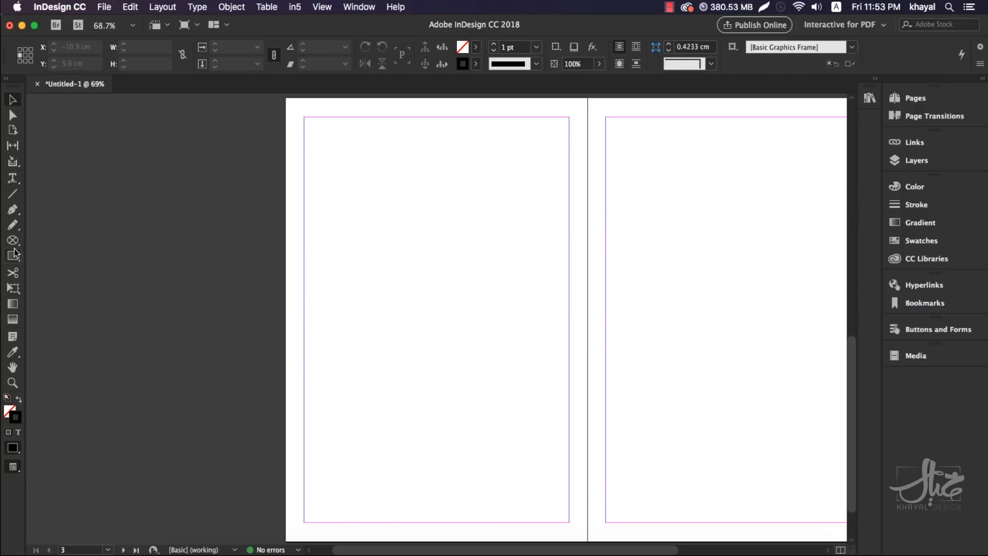
- Draw a circular graphic frame about 14.15 cm in diameter in the middle of the emptied page
click(13, 240)
drag(336, 212, 539, 429)
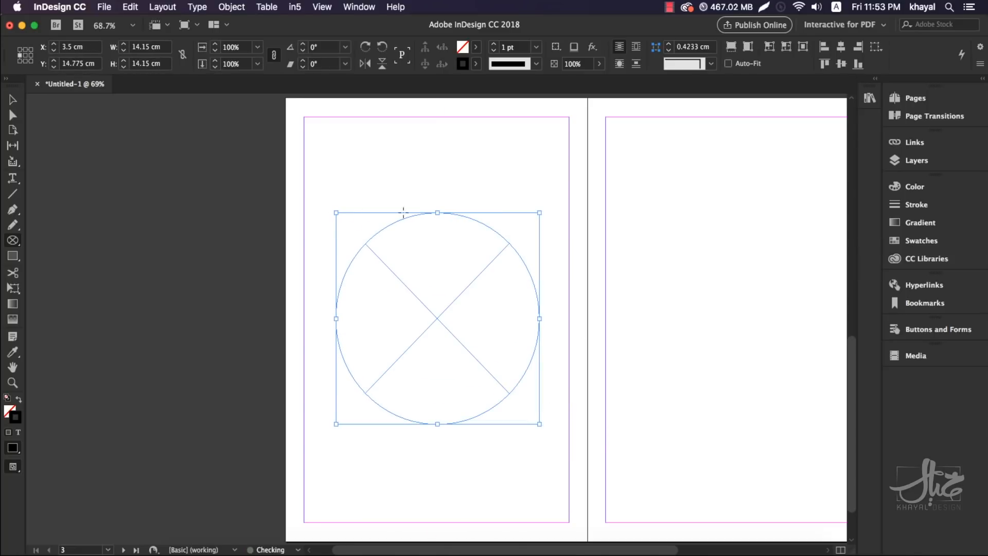
click(13, 99)
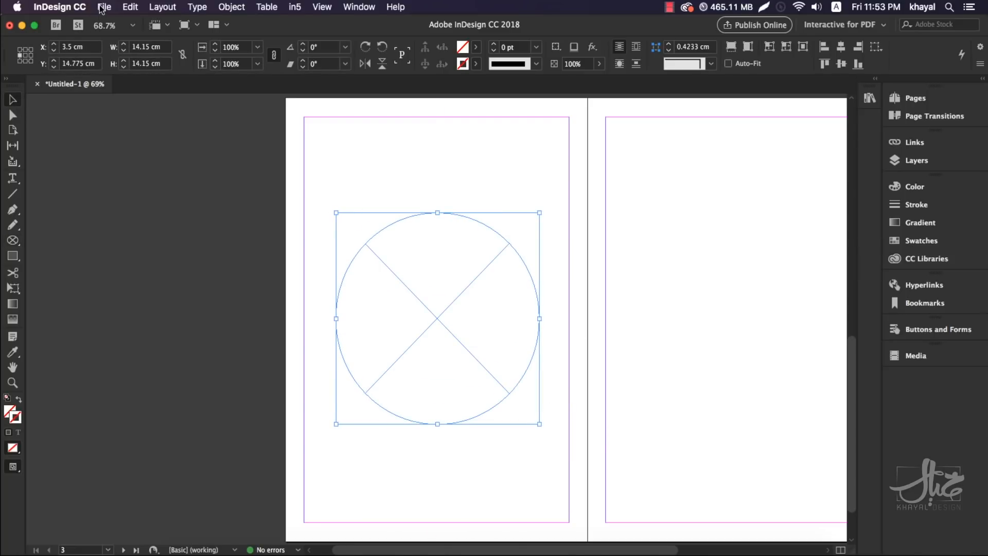
- Place hai-3483459_1920.jpg from the Photo folder into the selected circular frame
click(101, 9)
click(121, 179)
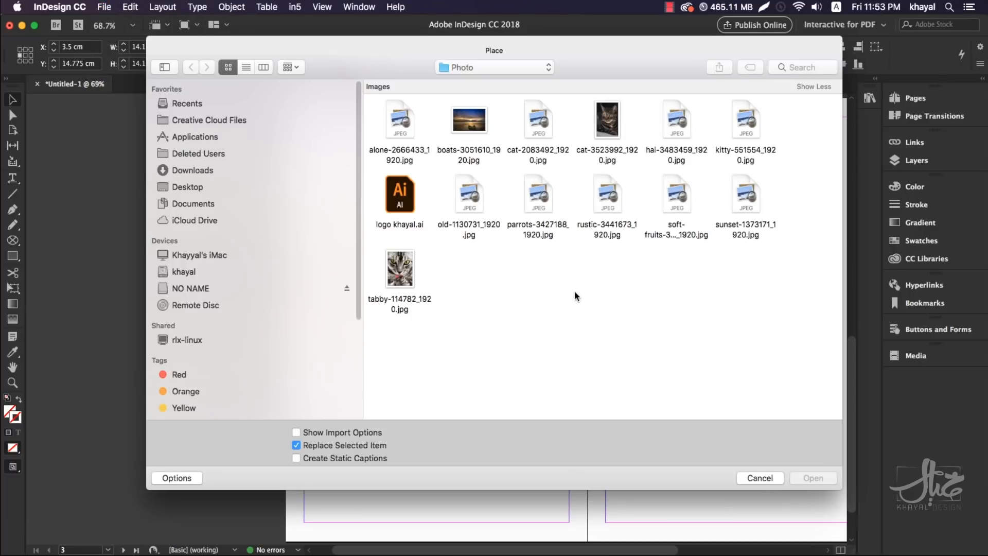
click(676, 121)
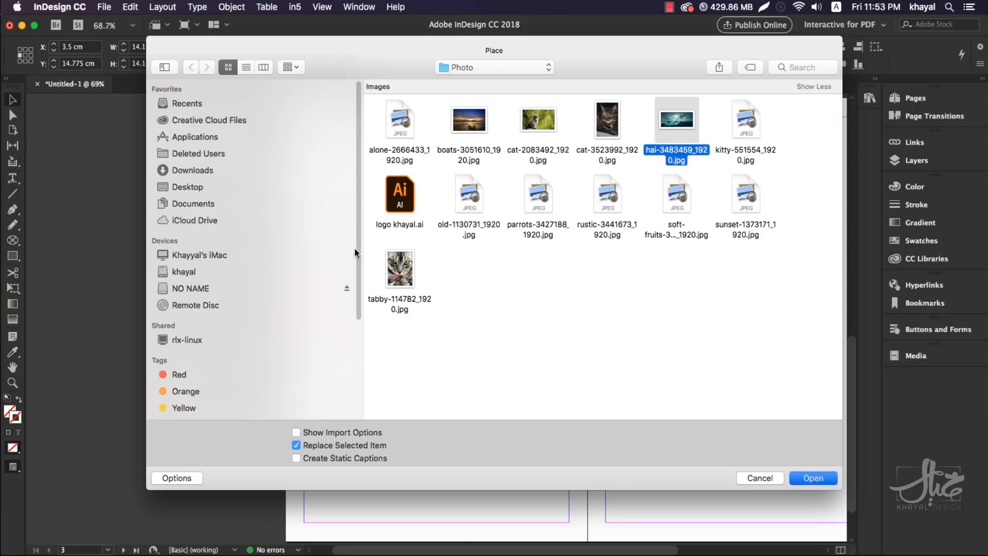
key(Return)
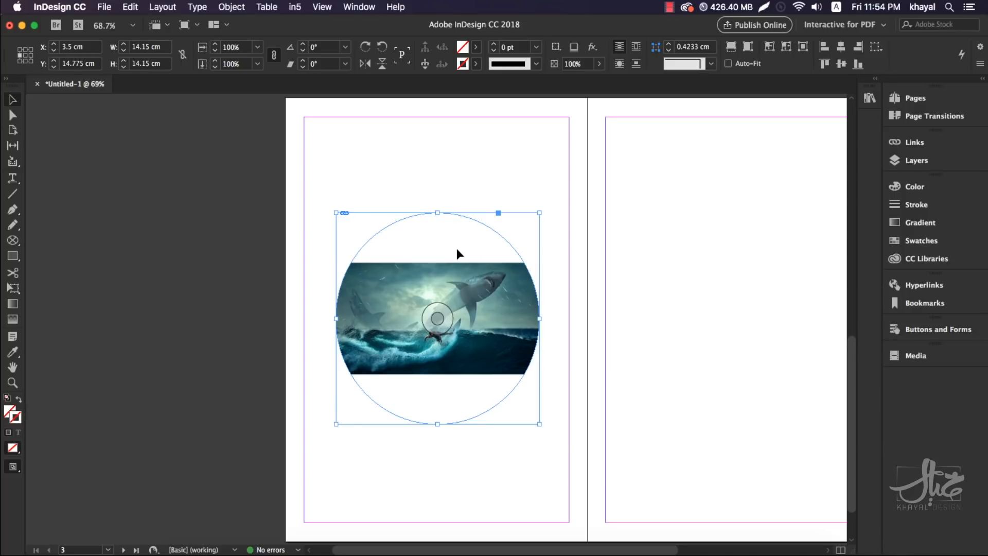
- Apply the Fill Frame Proportionally fitting to the shark photo in the circular frame
right_click(420, 323)
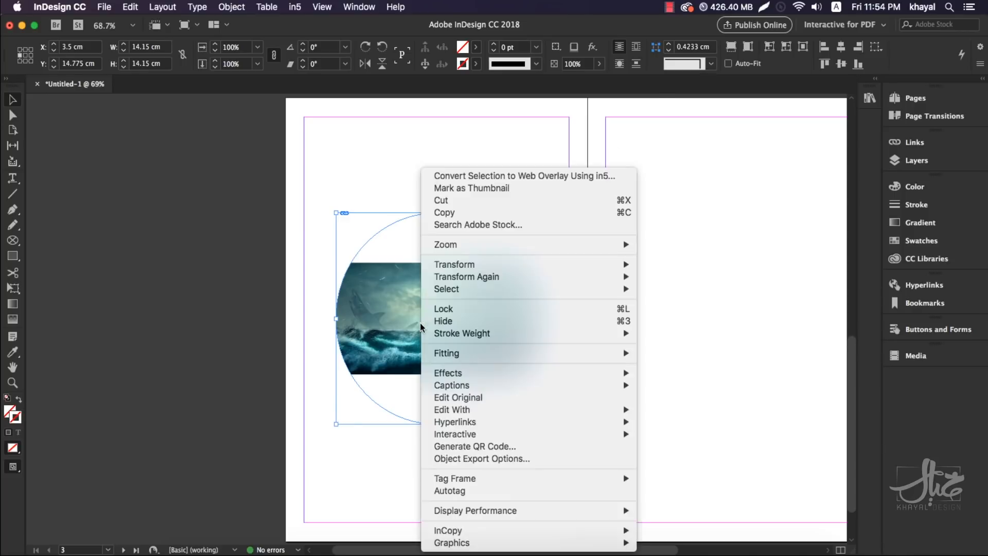
mouse_move(444, 353)
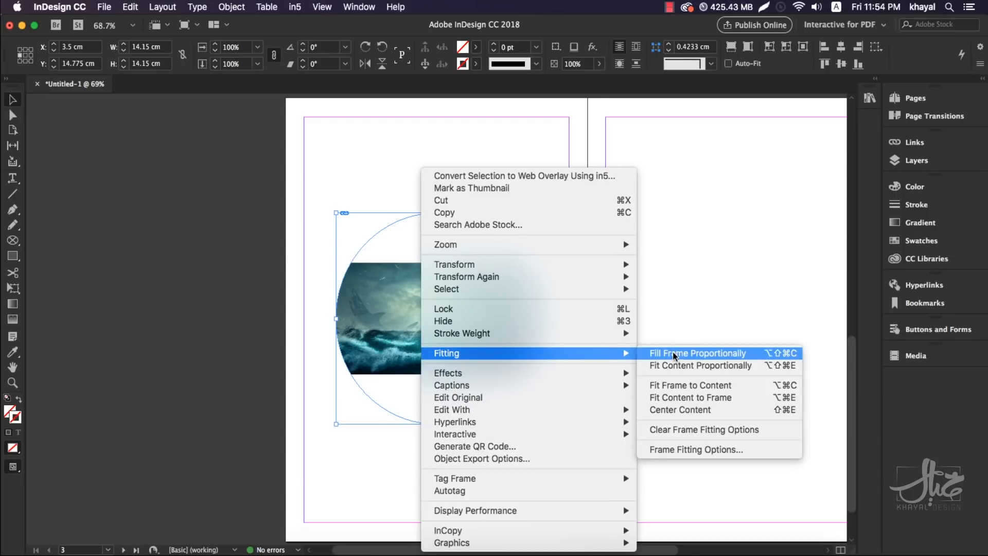
click(674, 349)
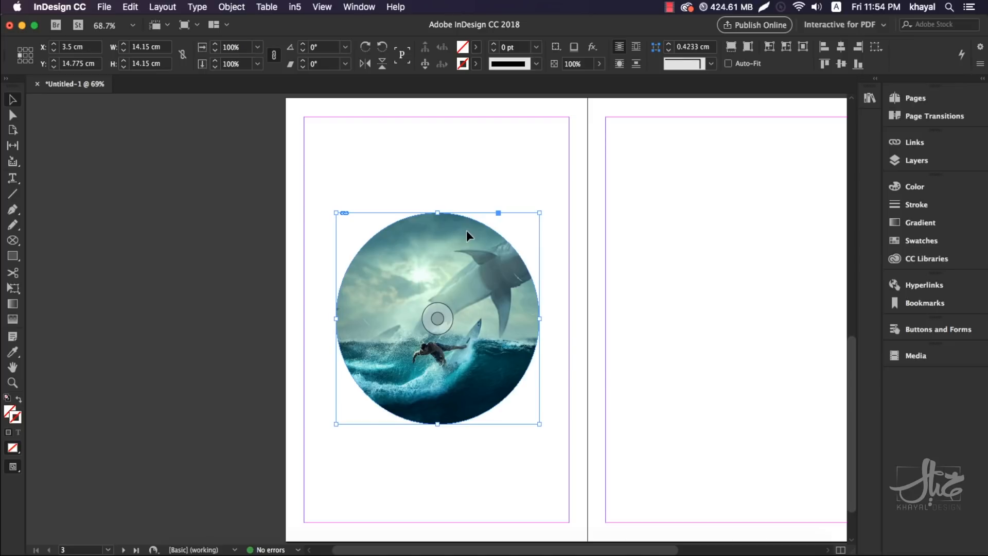
- Undo the fitting and placement of the shark photo, discard the loaded image and select the empty circular frame
key(super+z)
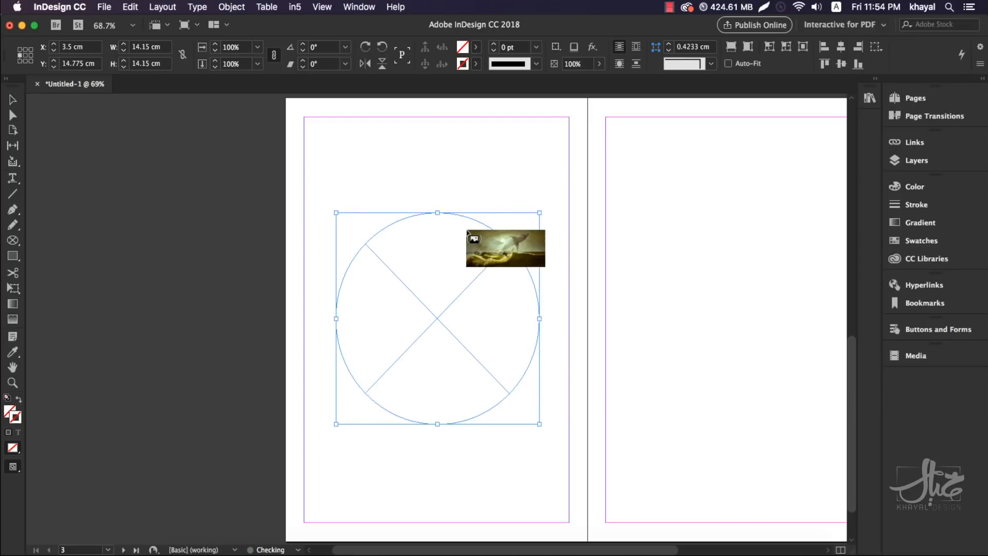
key(Escape)
click(12, 99)
click(518, 317)
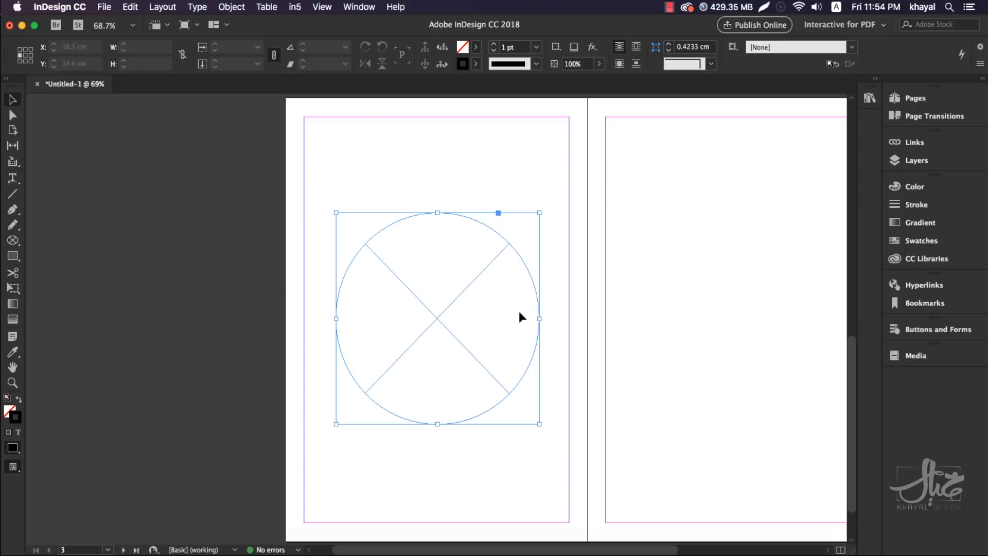
- Set the empty circular frame's Frame Fitting Options to Fill Frame Proportionally with Auto-Fit enabled
right_click(474, 261)
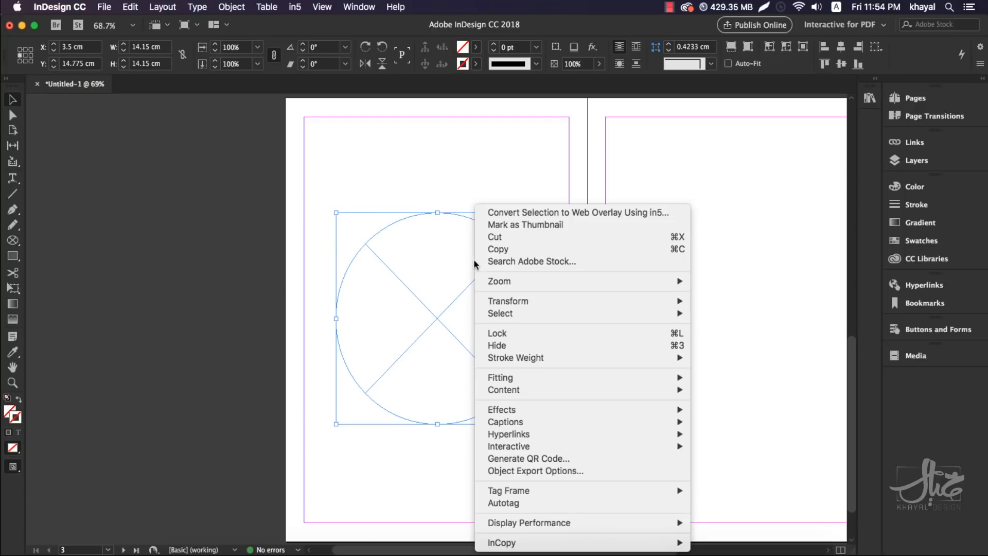
mouse_move(531, 374)
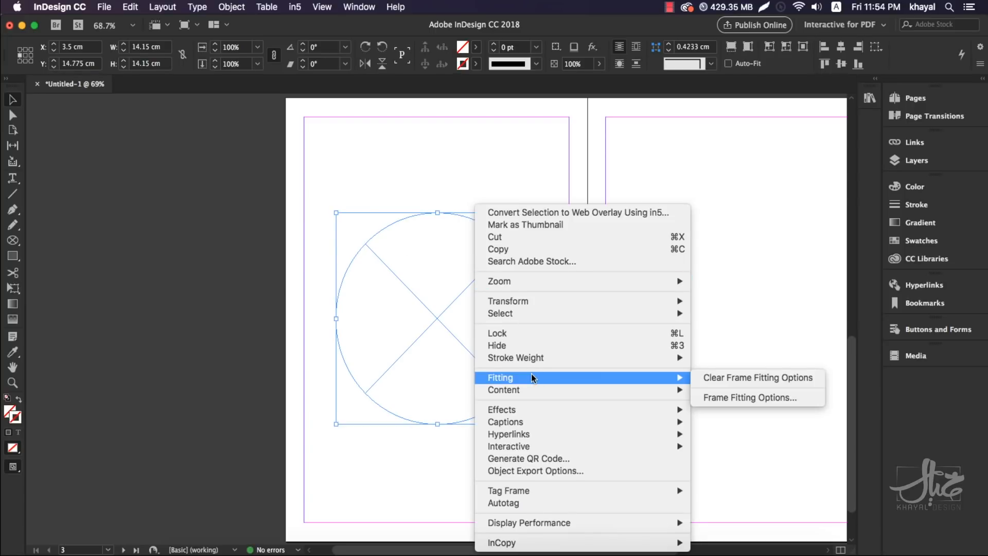
click(741, 397)
drag(566, 180, 589, 176)
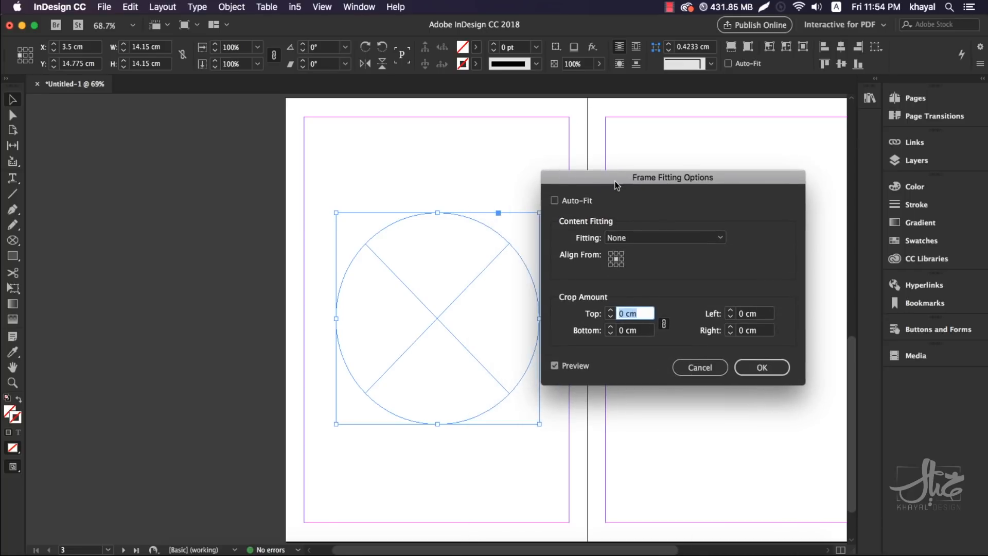
click(625, 241)
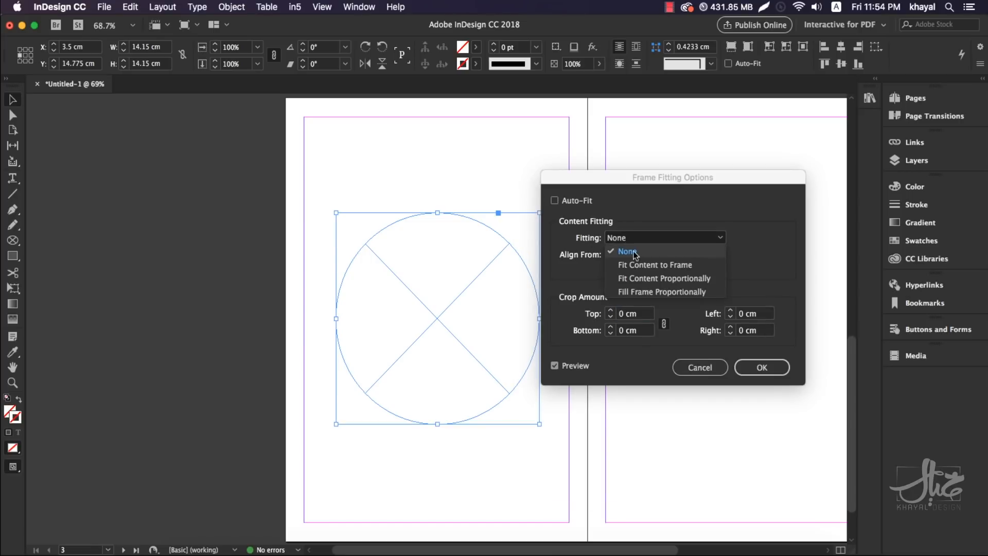
click(647, 292)
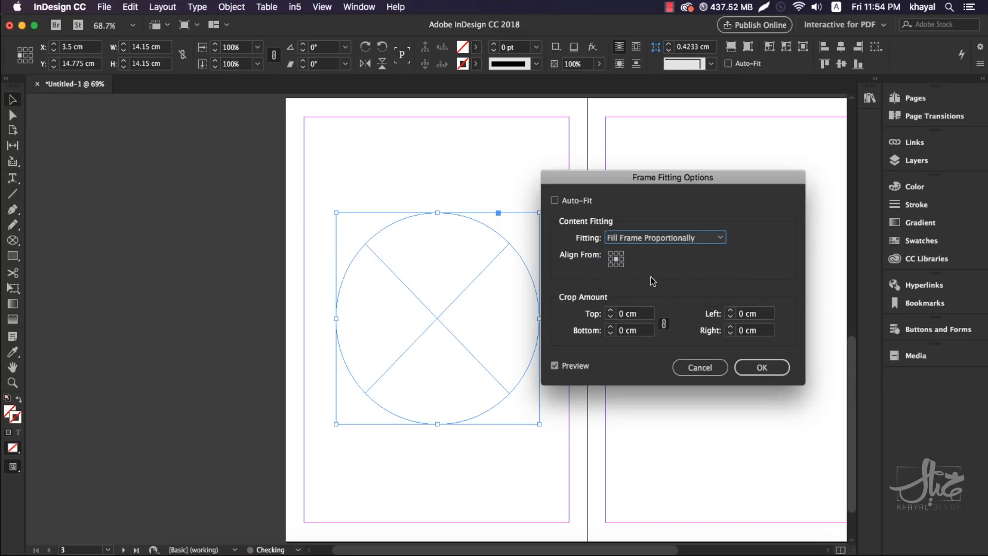
click(555, 201)
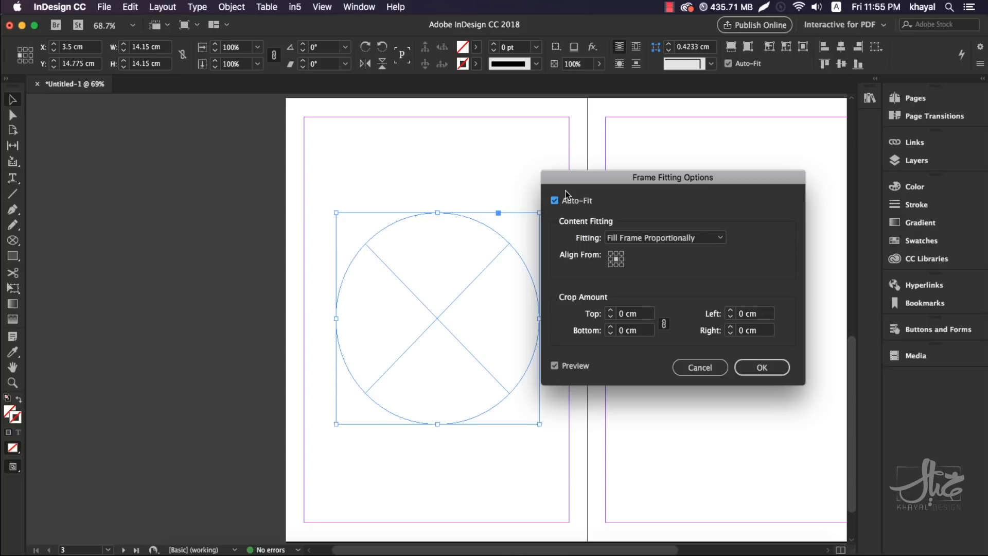
click(763, 367)
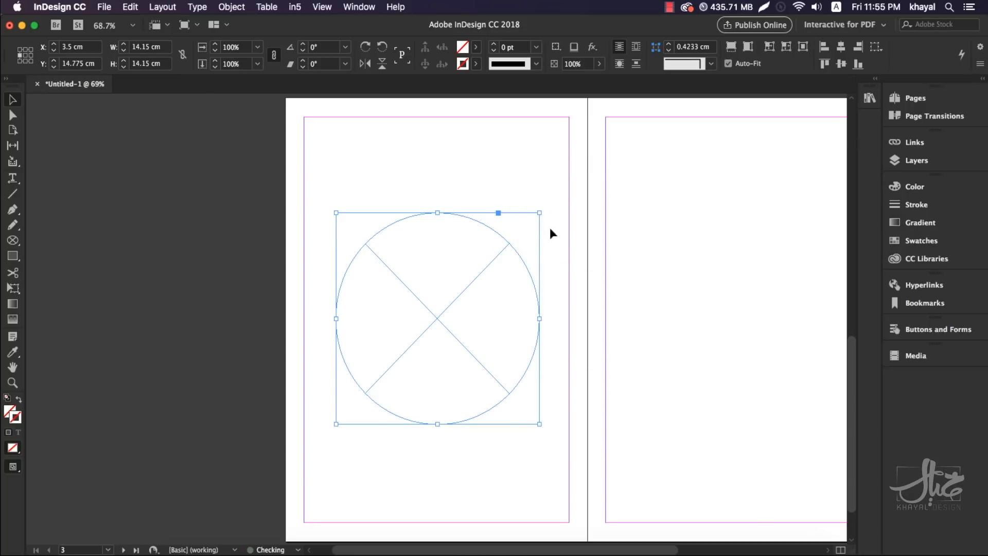
- Place hai-3483459_1920.jpg into the preset circular frame and deselect it
click(106, 7)
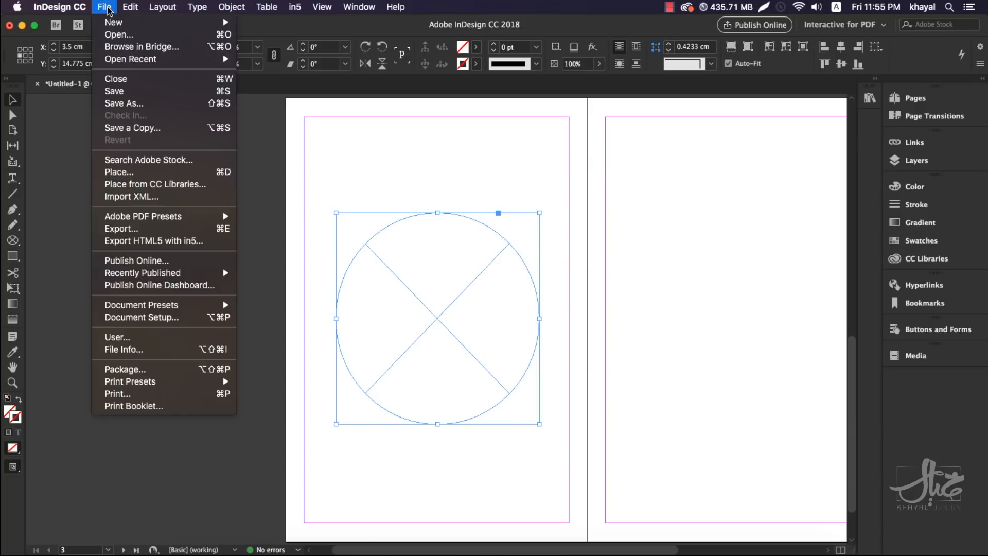
click(359, 32)
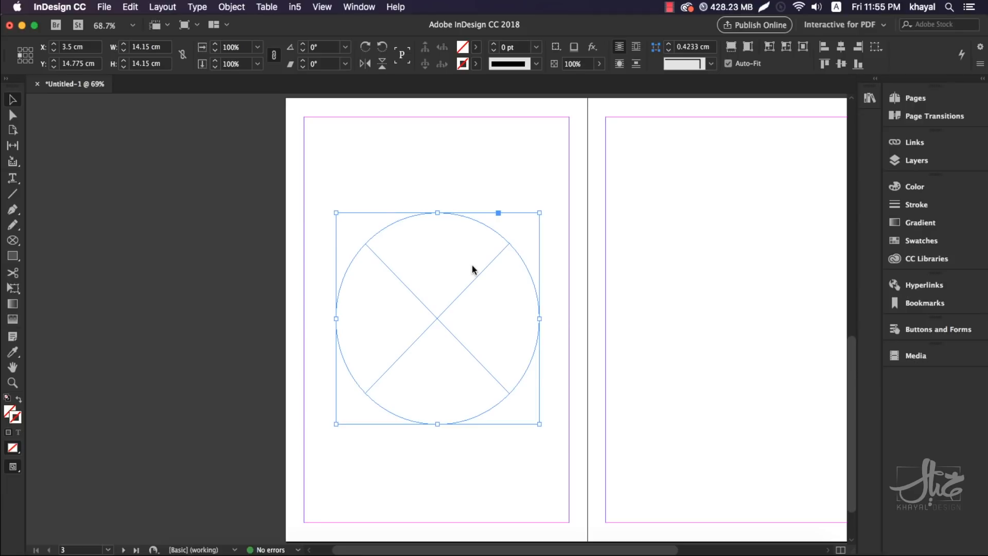
key(super+d)
click(677, 120)
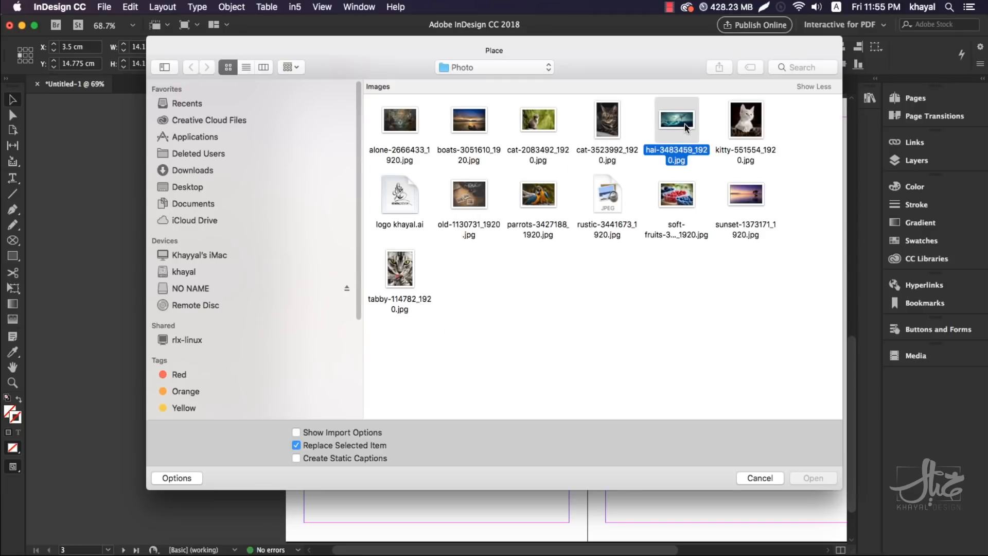
click(812, 478)
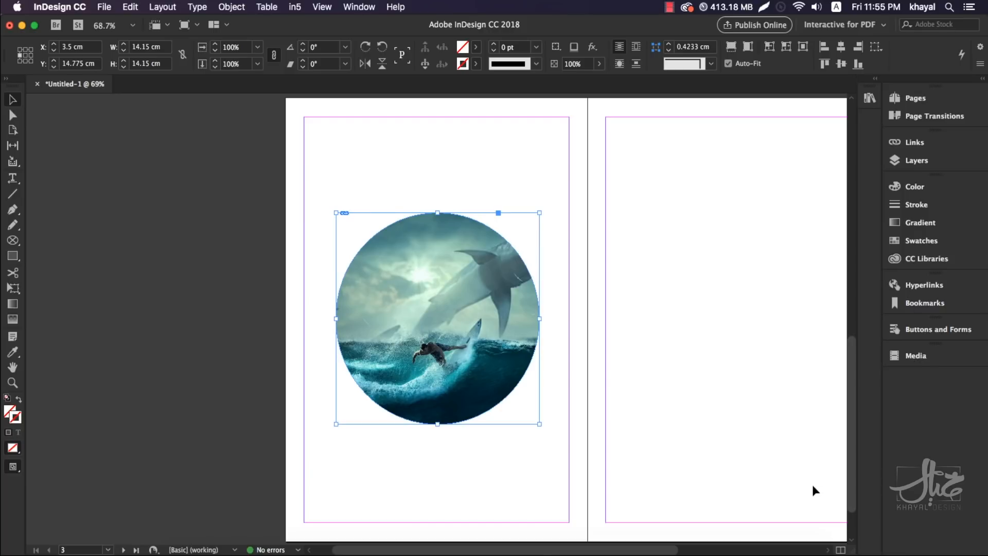
right_click(495, 316)
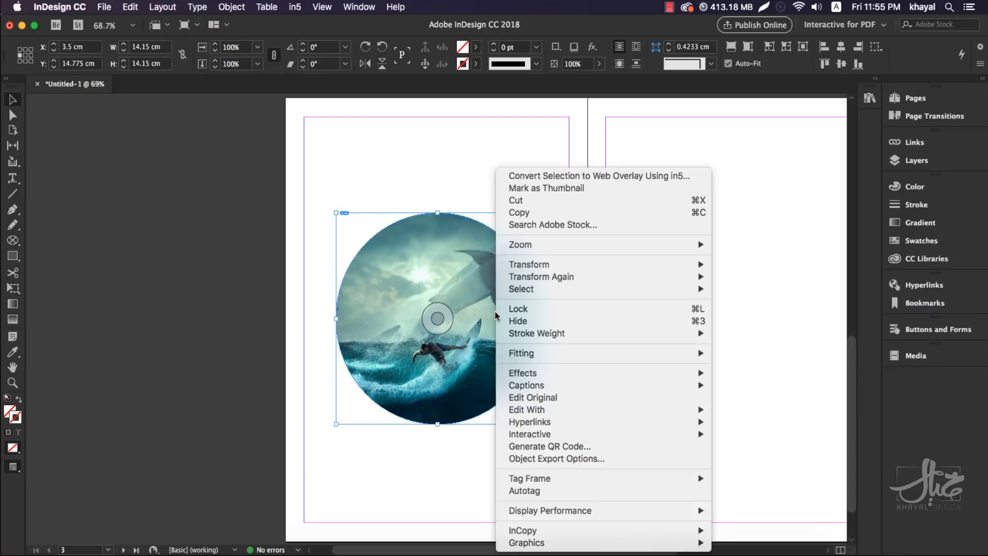
click(446, 198)
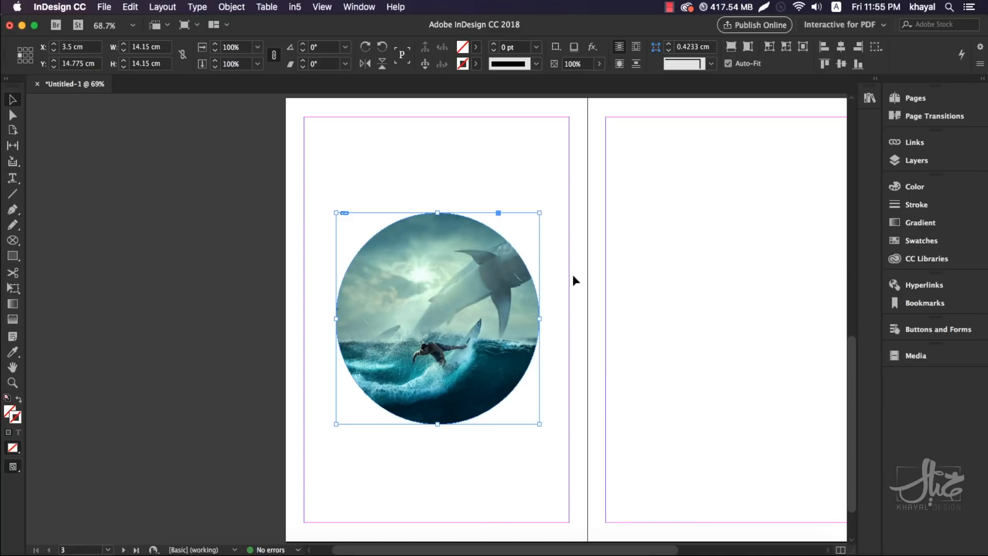
drag(636, 236, 667, 303)
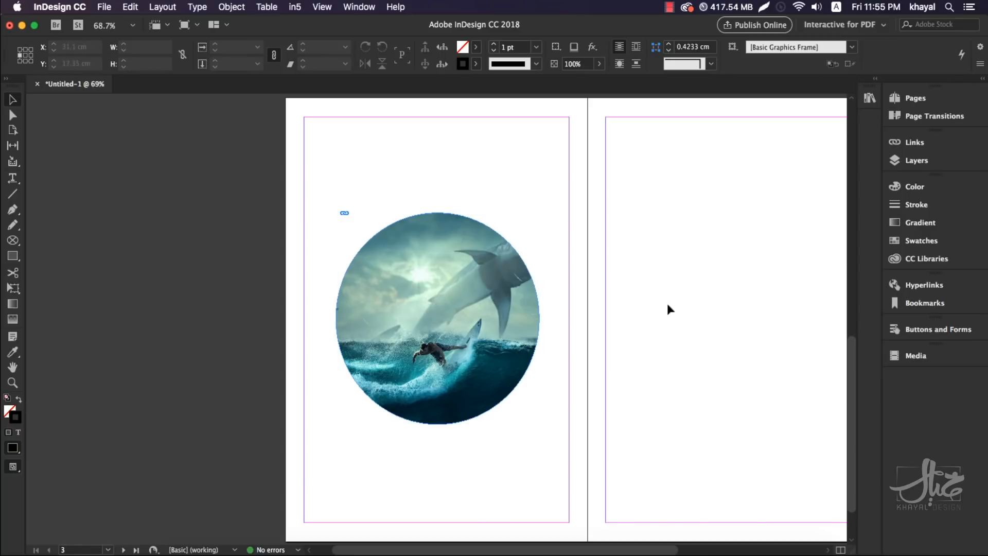
- Review the content fitting choices in the circular photo frame's Frame Fitting Options, leaving the settings as they are
right_click(500, 284)
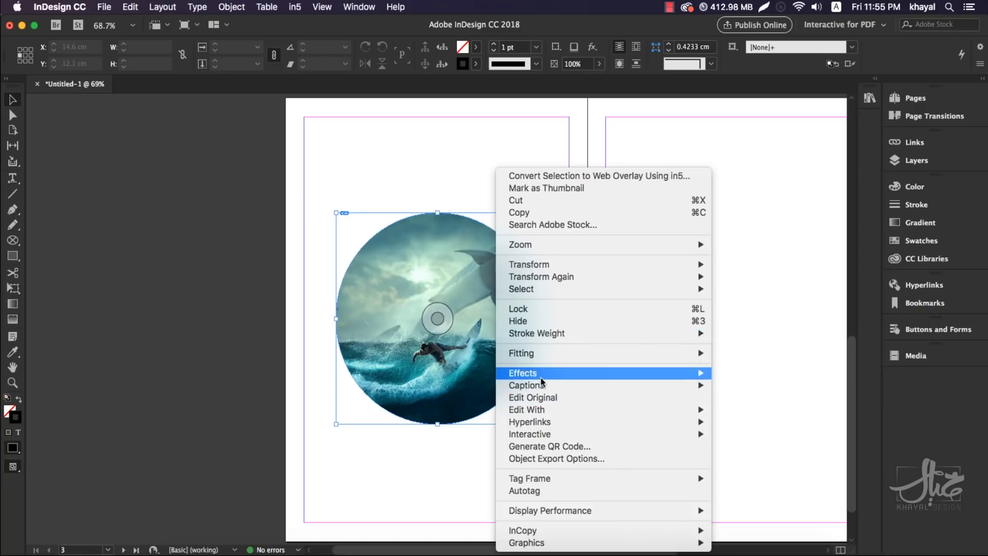
mouse_move(533, 353)
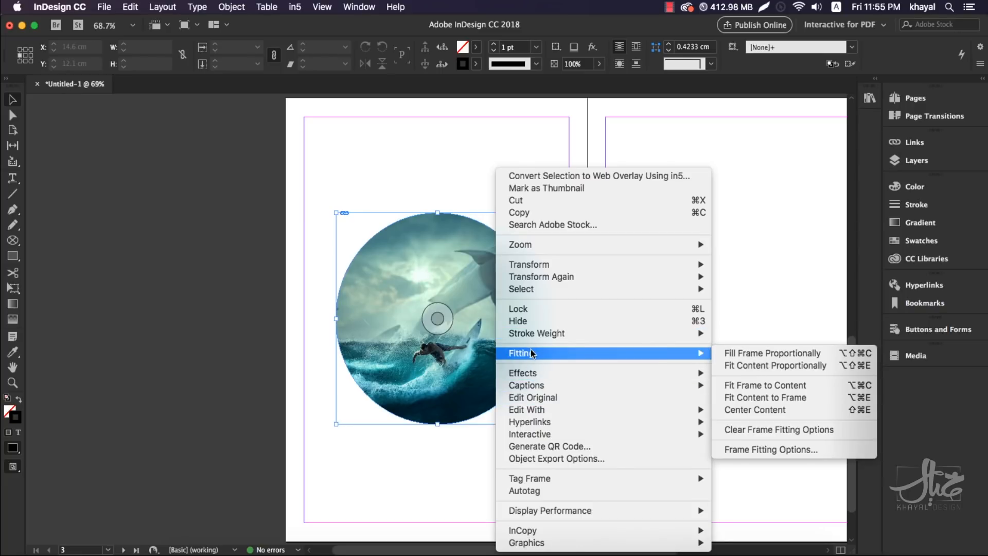
click(750, 452)
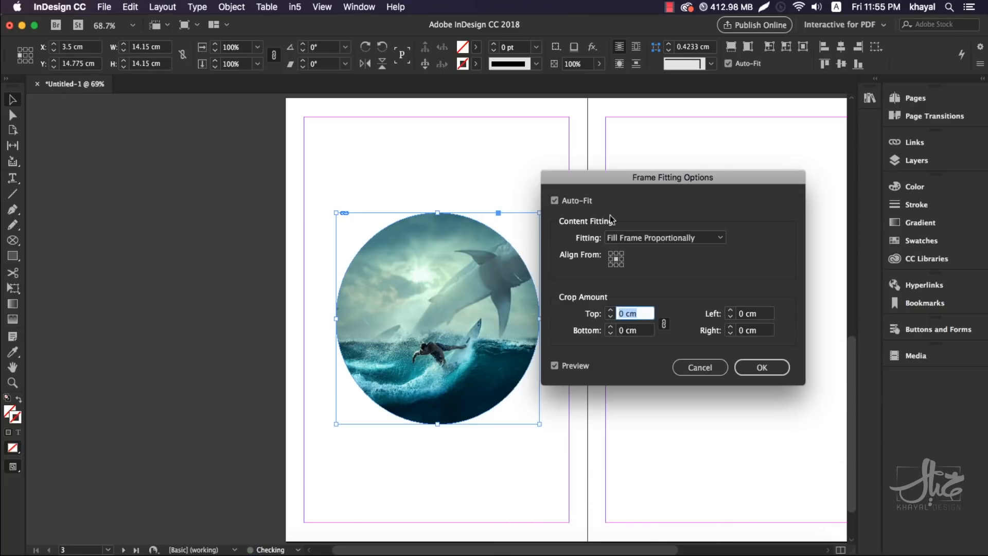
click(636, 239)
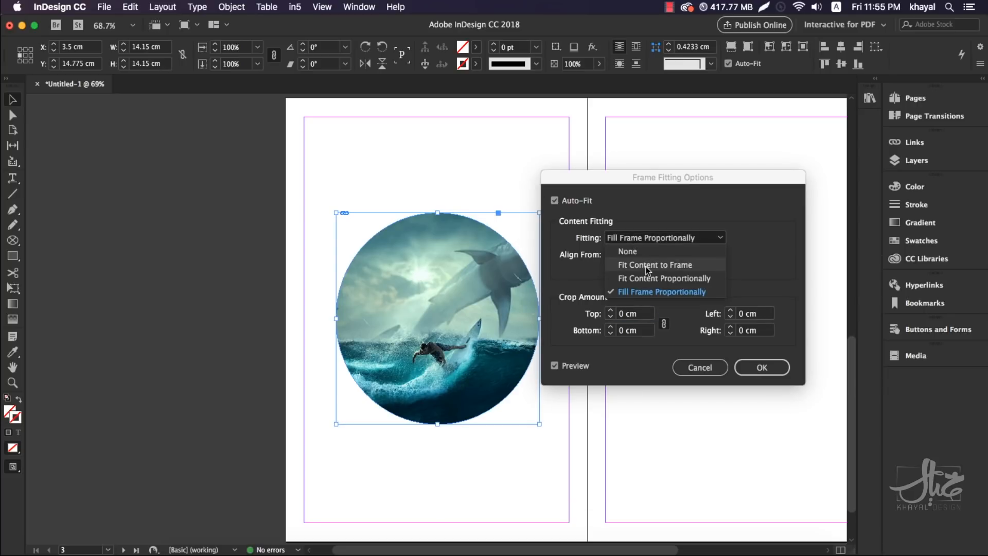
click(700, 367)
click(700, 367)
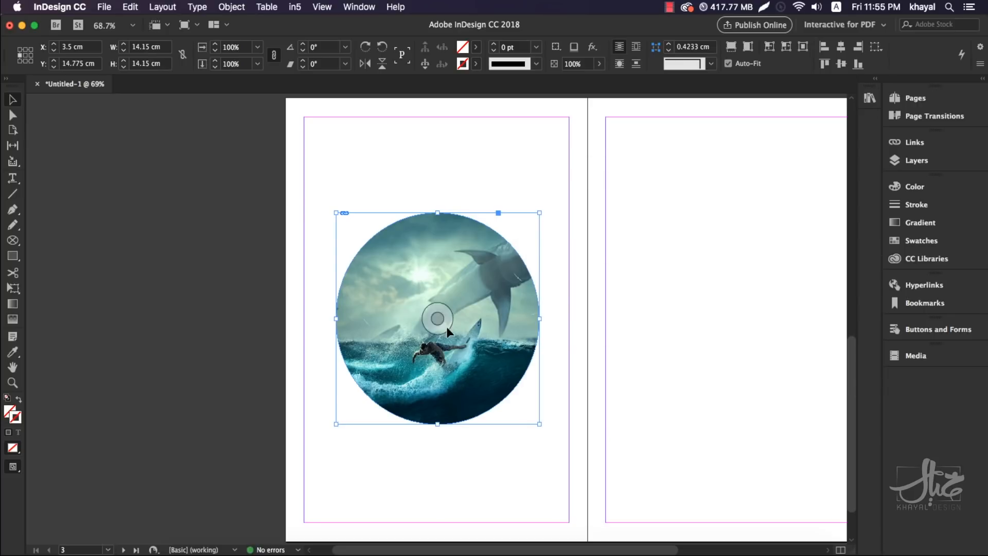
- Clear the frame fitting options of the circular photo frame
right_click(470, 280)
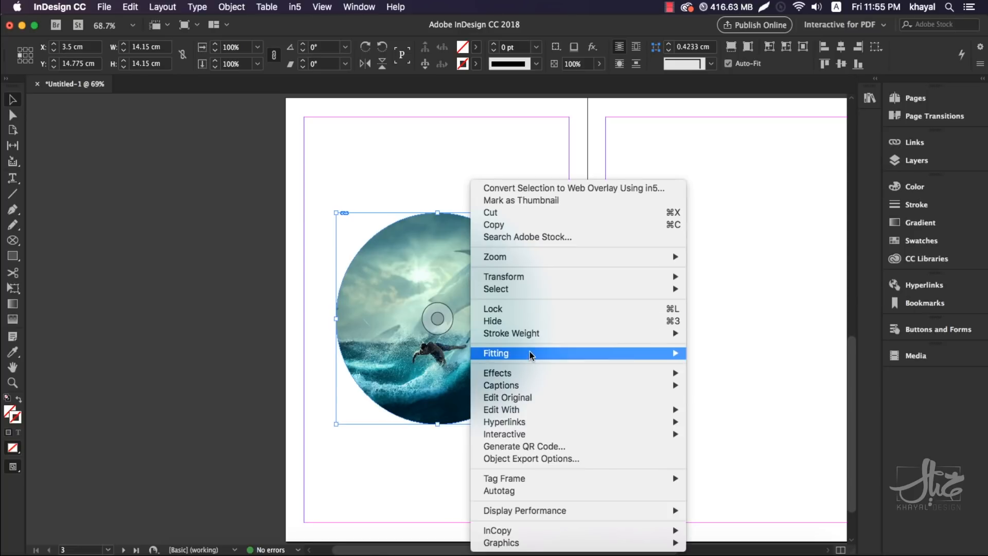
mouse_move(532, 354)
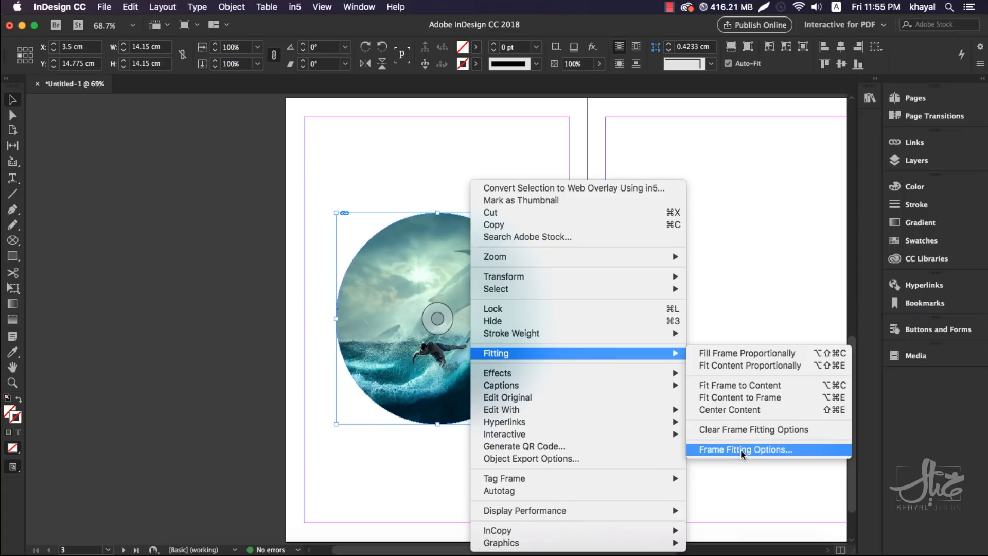
click(729, 430)
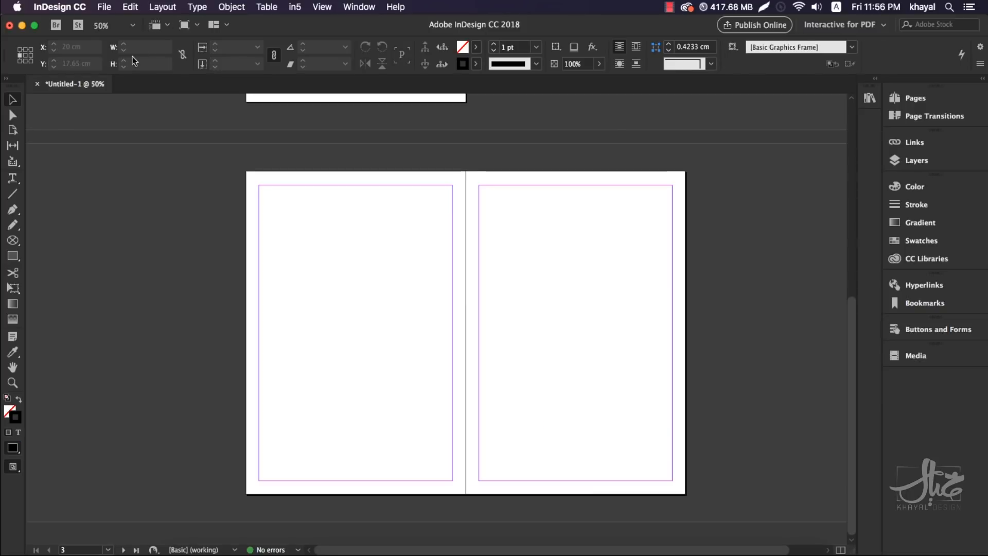
- Place cat-3523992_1920.jpg in a frame covering the whole left page and fill the frame proportionally
click(103, 9)
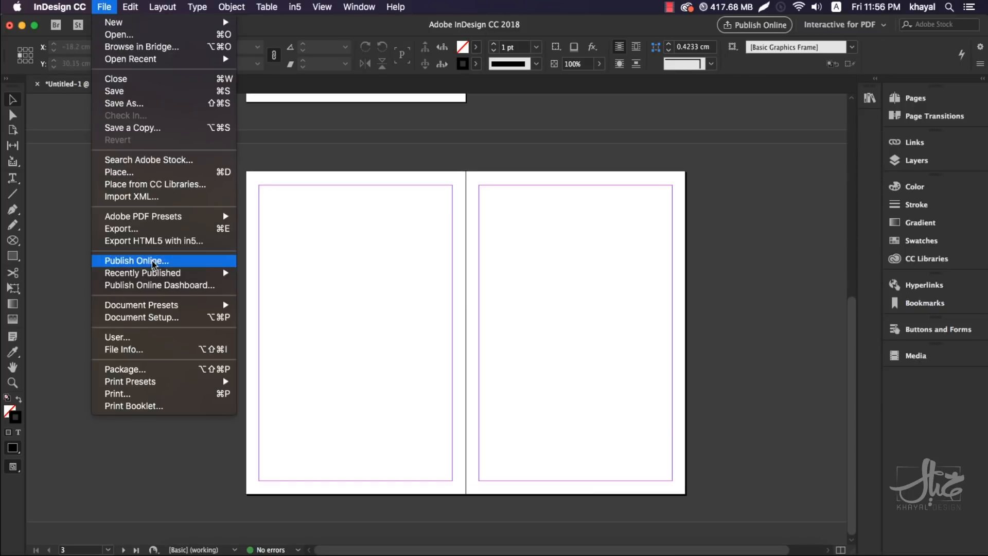
click(126, 170)
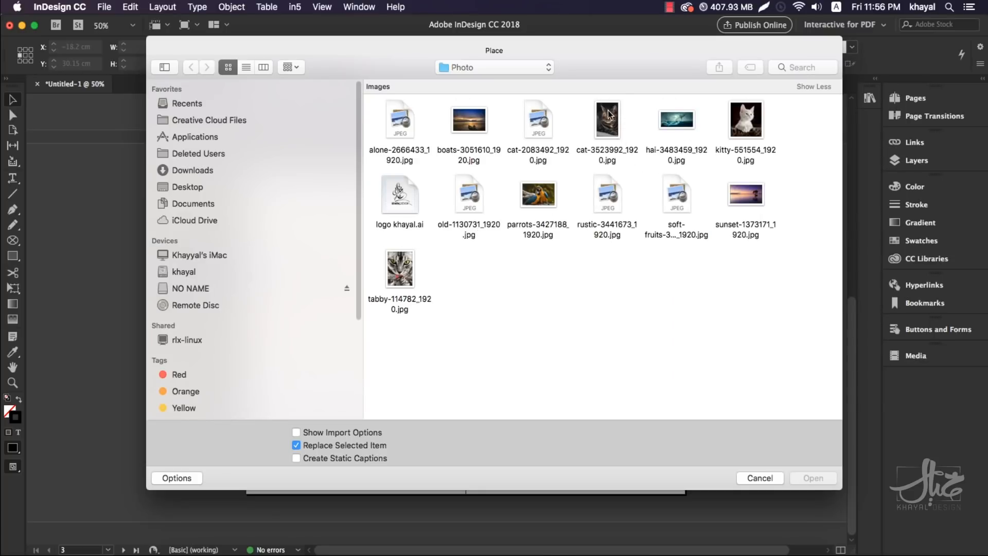
click(608, 116)
click(813, 479)
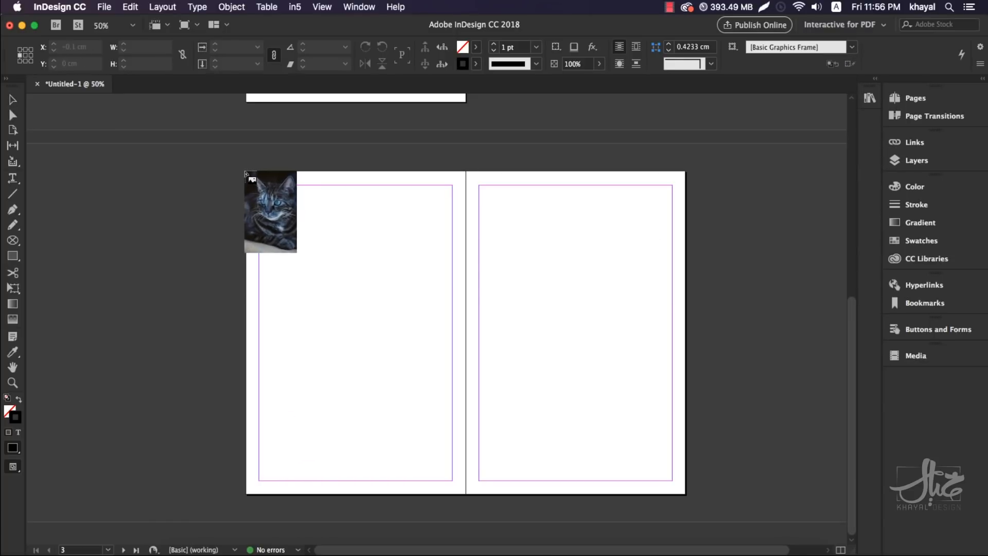
drag(247, 172, 467, 495)
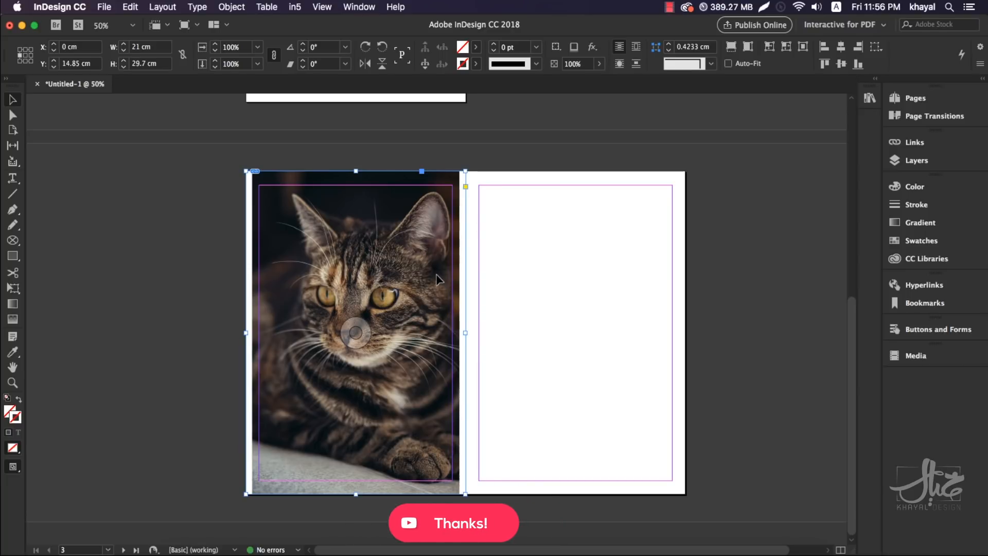
click(732, 47)
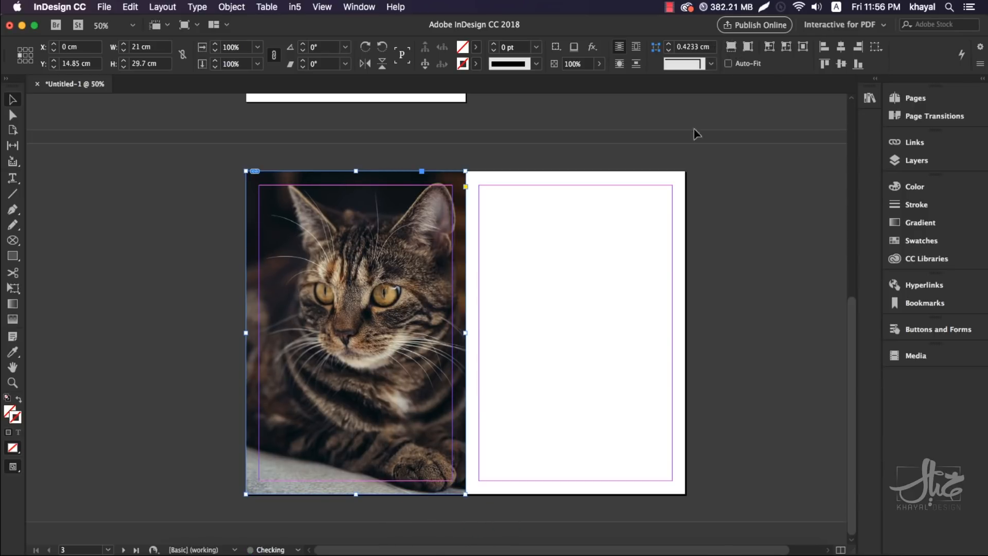
click(519, 330)
- Create a text frame about 16.3 × 16.5 cm on the right page containing "cat" at 150 pt
key(z)
mouse_move(215, 158)
mouse_down()
mouse_move(629, 555)
mouse_move(629, 544)
mouse_up()
key(t)
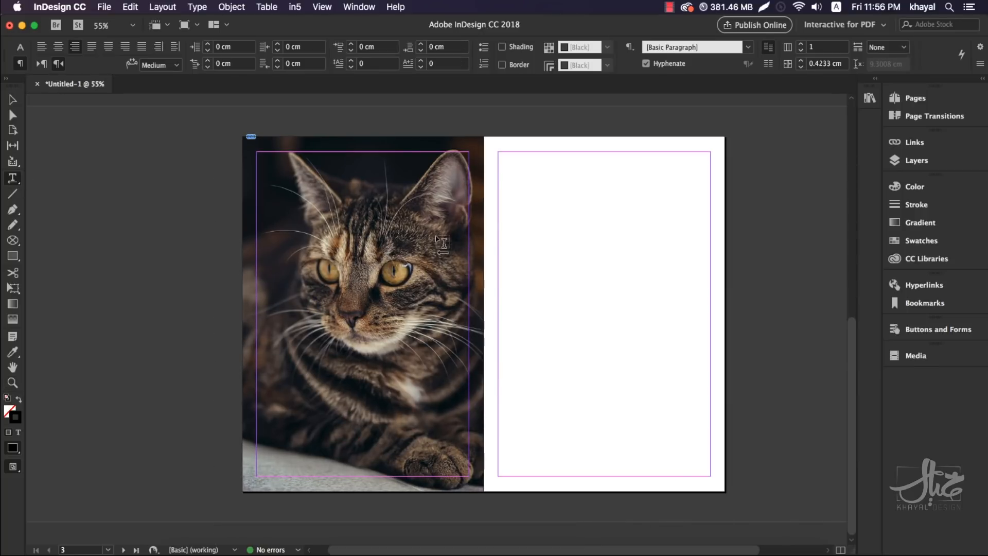
drag(498, 217, 686, 415)
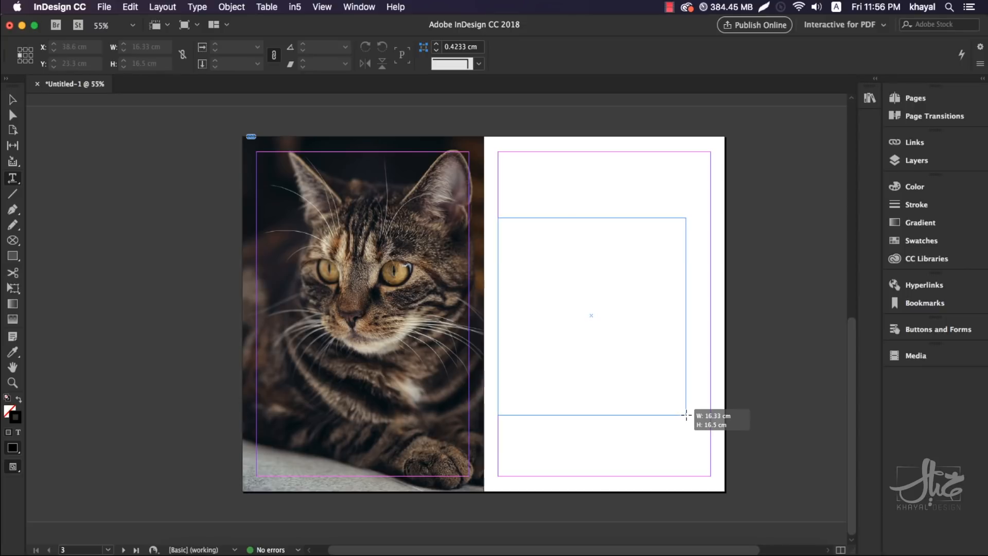
drag(686, 415, 686, 415)
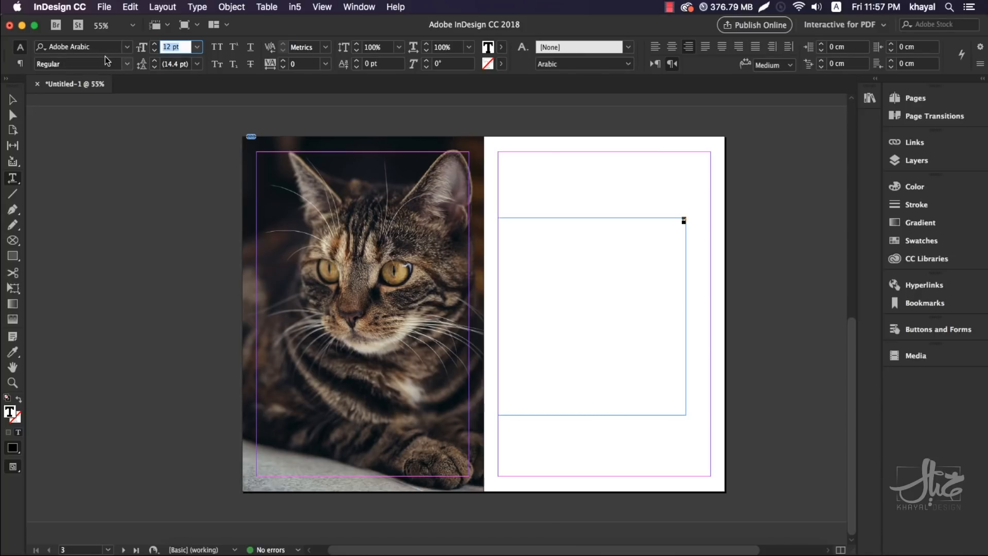
text(150)
key(Return)
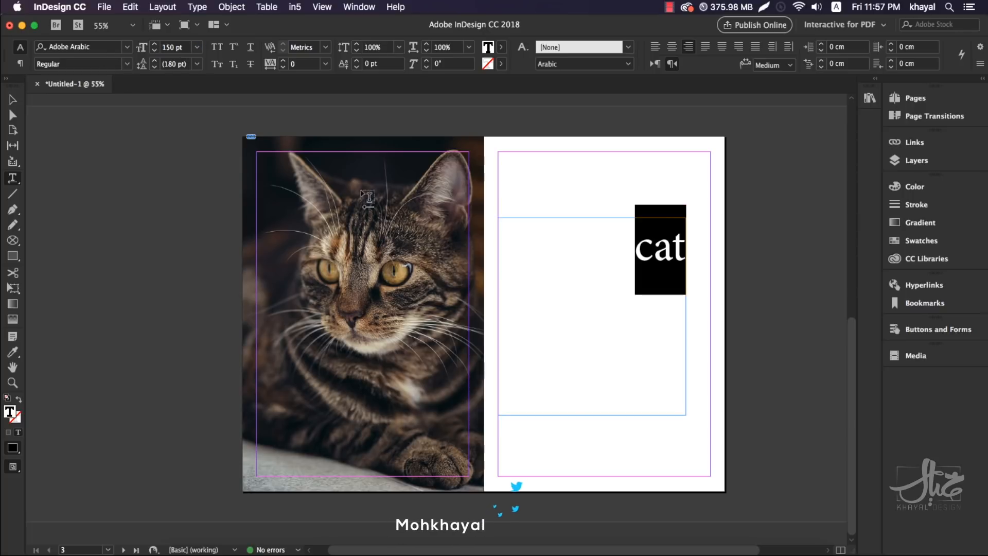
- Set the "cat" text's font to Facon Bold Italic
drag(98, 47, 3, 40)
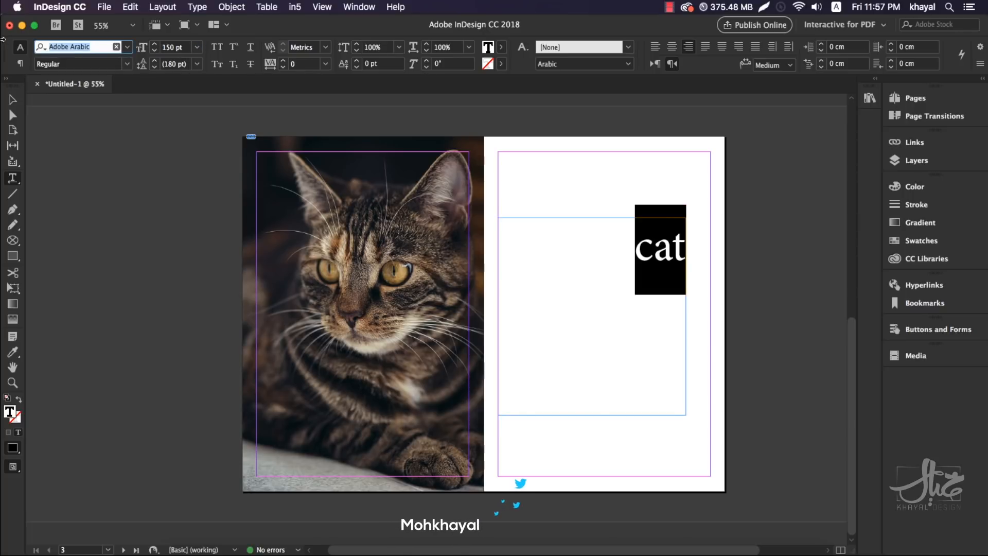
text(f)
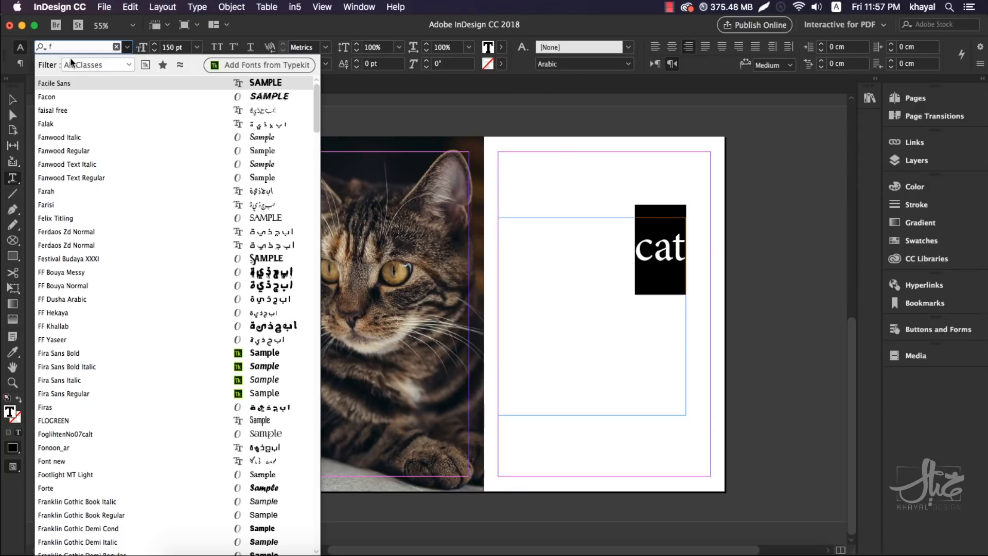
click(54, 96)
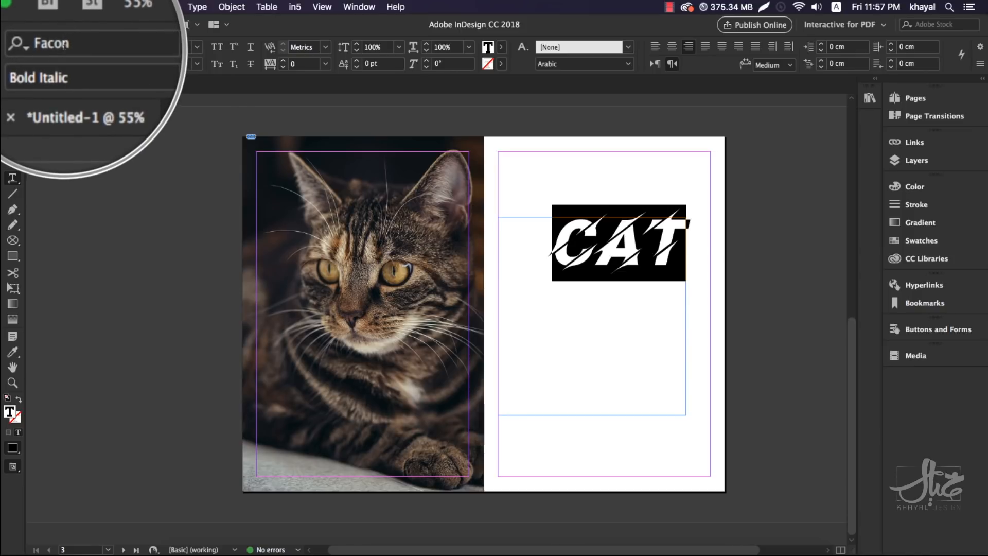
click(8, 101)
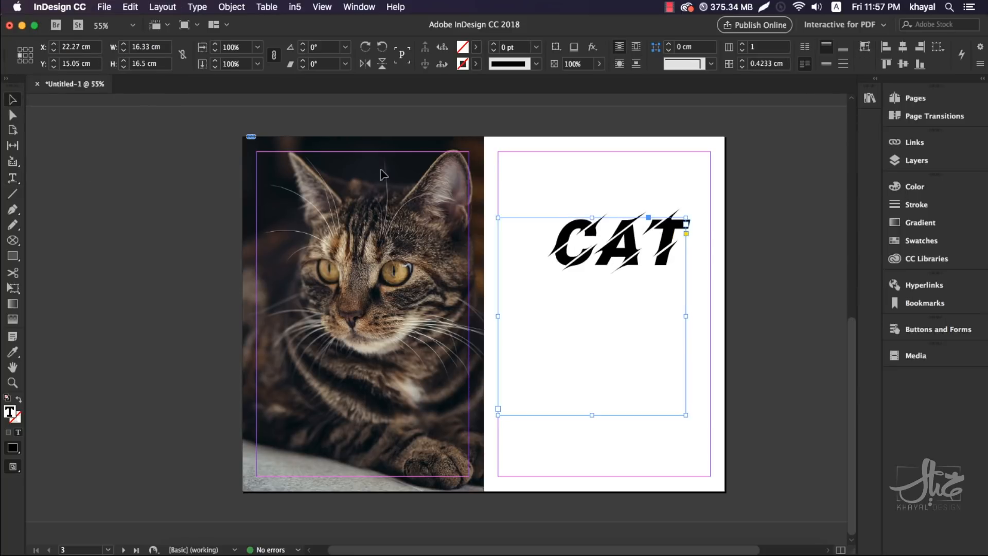
- Color the CAT text yellow with the C=0 M=0 Y=100 K=0 swatch
double_click(612, 257)
double_click(613, 256)
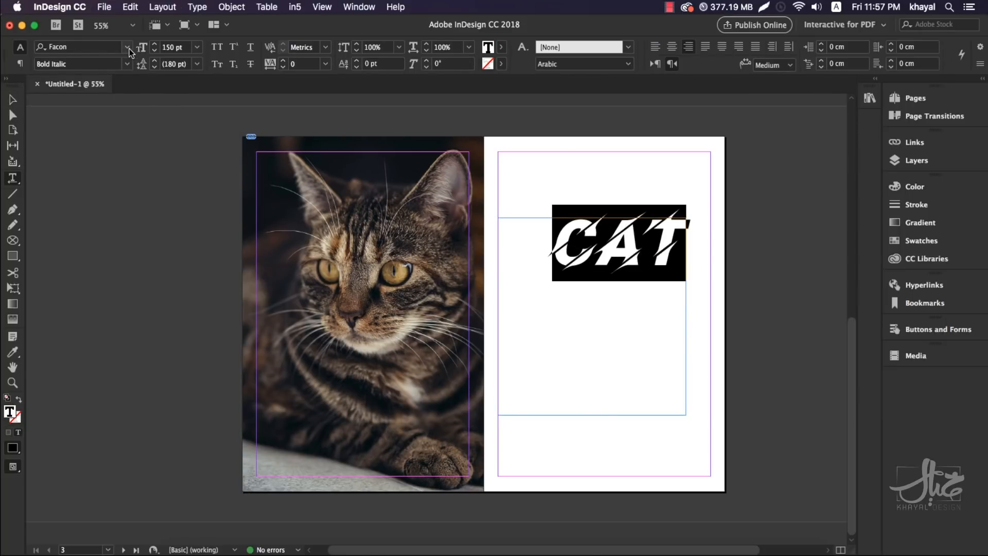
click(501, 48)
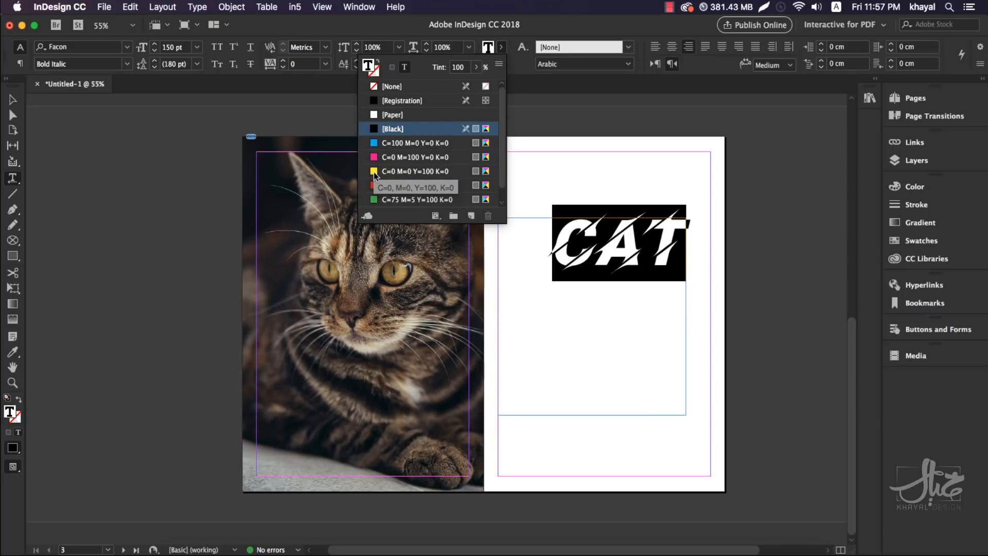
click(391, 172)
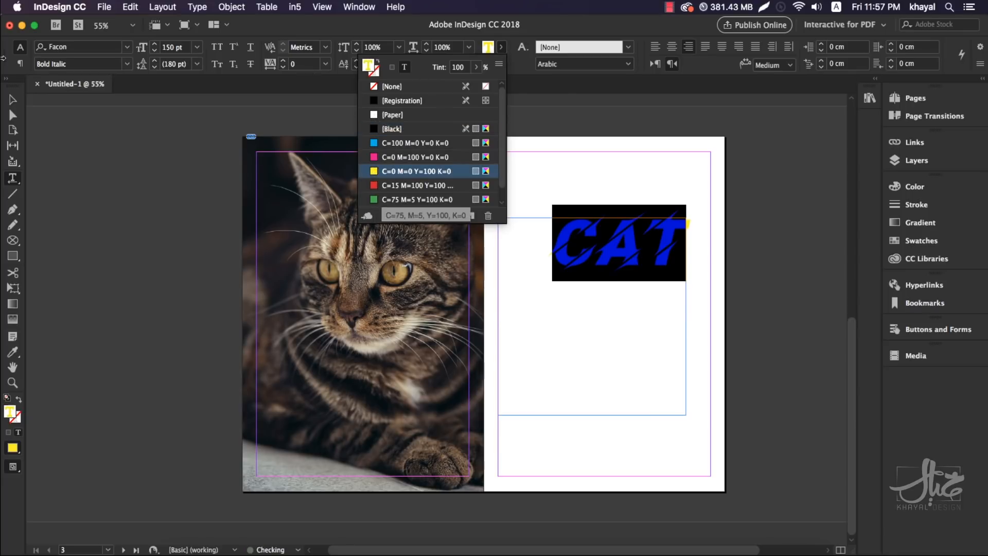
- Move the CAT text frame onto the left page's photo, placing the word over the cat's chest
click(12, 99)
mouse_move(649, 258)
mouse_down()
mouse_move(398, 335)
mouse_move(386, 402)
mouse_up()
scroll(381, 417, left, 3)
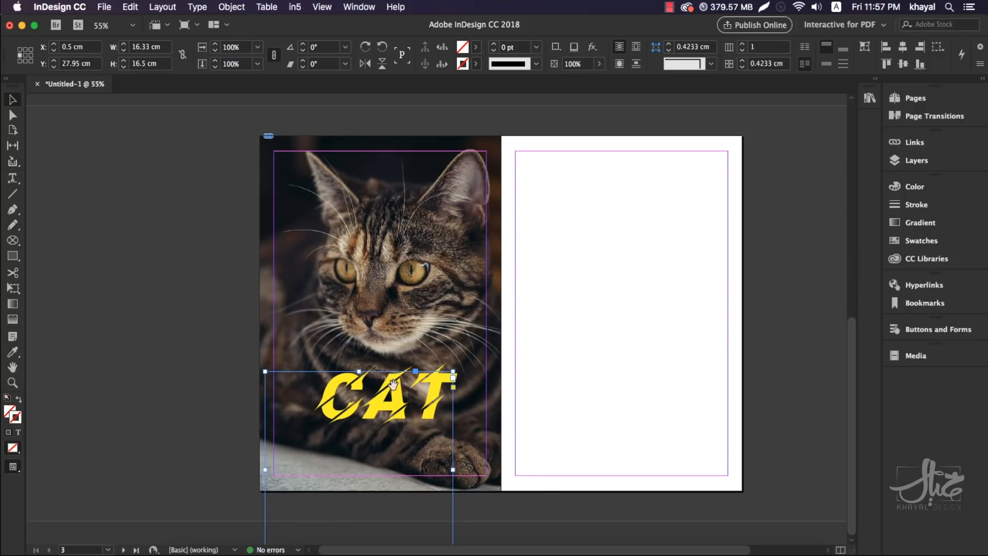
scroll(388, 359, right, 1)
scroll(414, 358, left, 1)
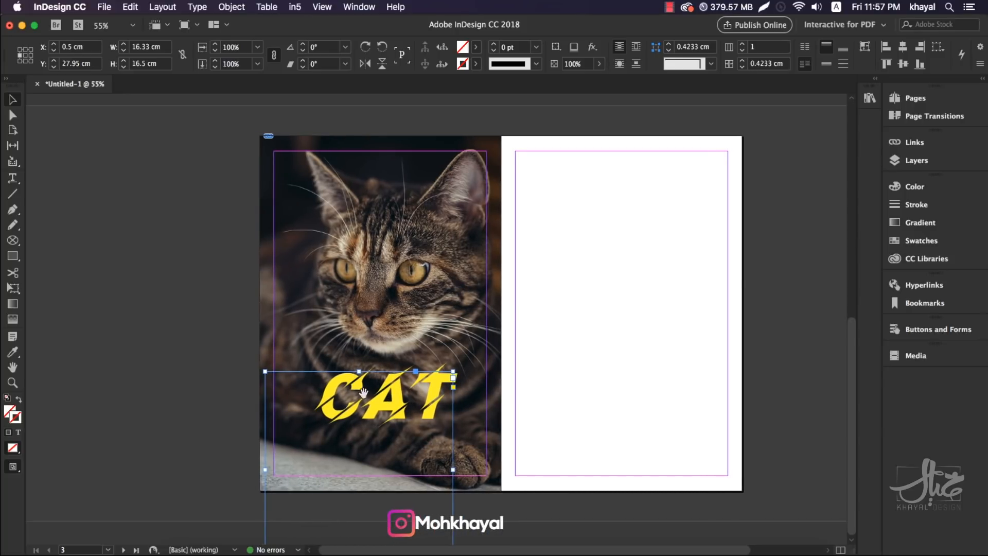
- Resize the CAT text frame by hand to about 12 × 4.8 cm and reposition it over the cat's chest
drag(266, 469, 314, 460)
drag(355, 396, 350, 301)
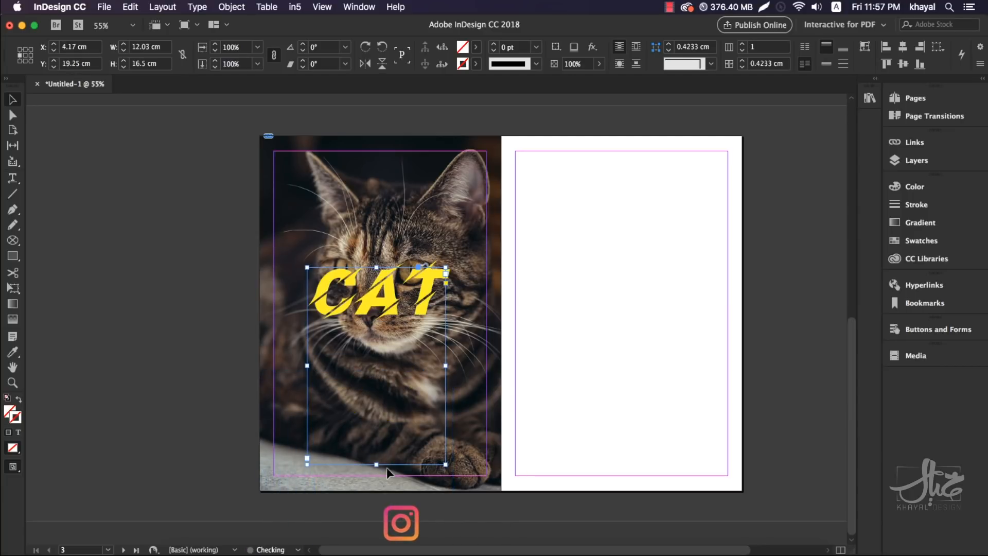
drag(379, 465, 377, 383)
drag(379, 326, 394, 398)
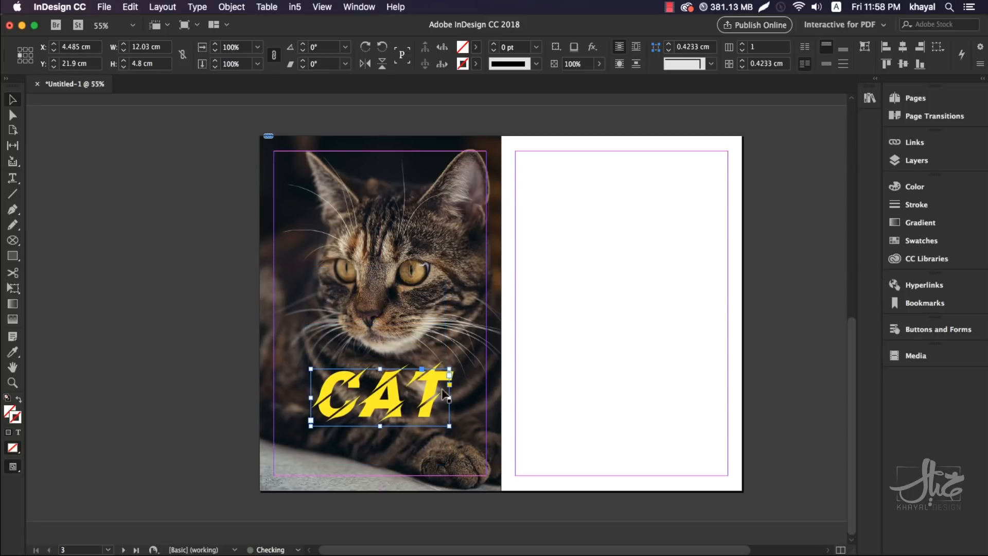
- Undo the manual resizing and repositioning of the CAT text frame
key(super+z)
key(super+z)
key(super+z)
key(super+z)
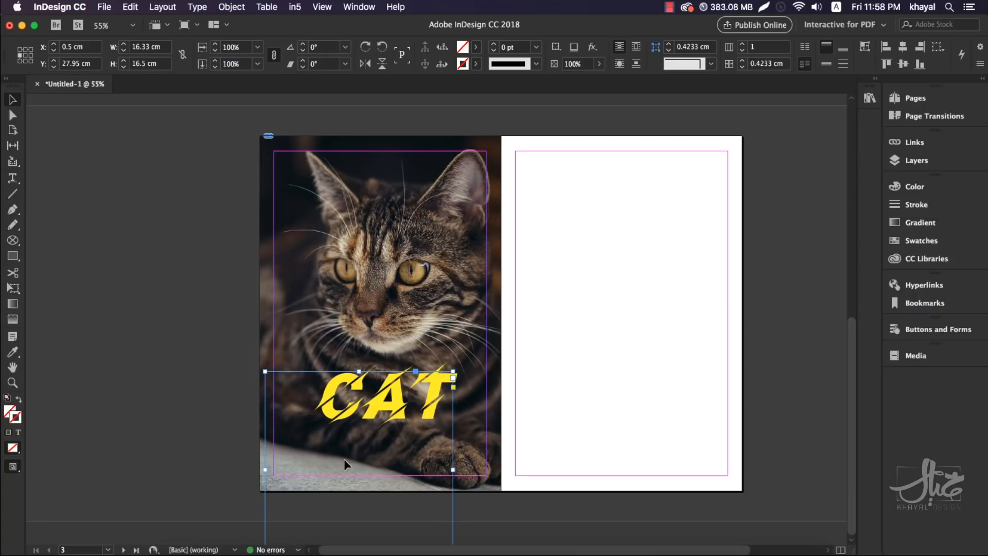
- Apply Fit Frame to Content to the oversized CAT text frame
right_click(370, 399)
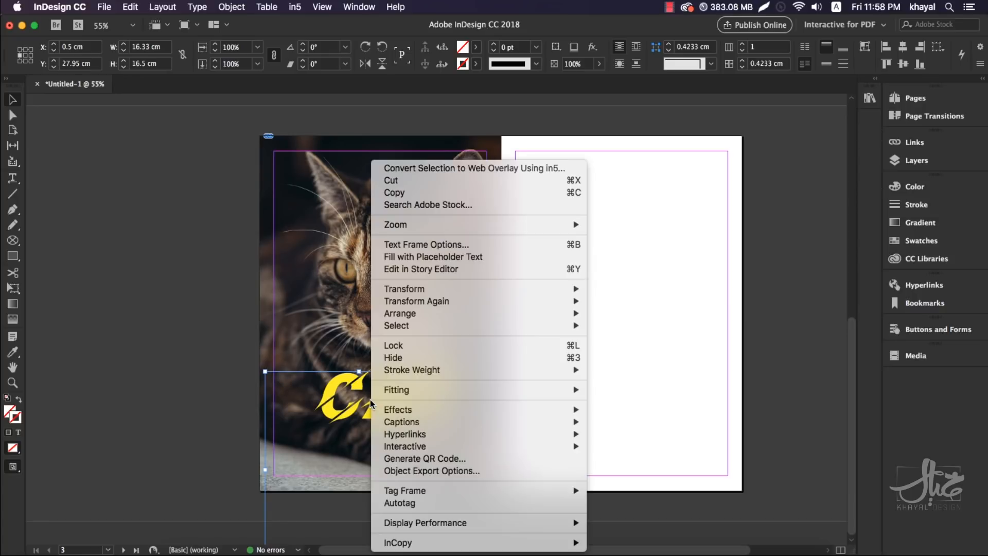
mouse_move(434, 390)
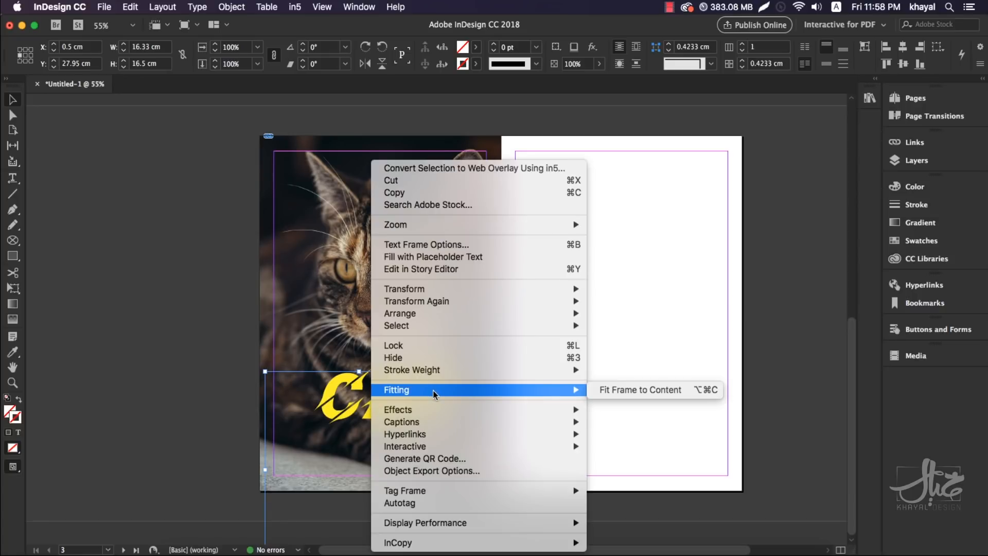
click(669, 391)
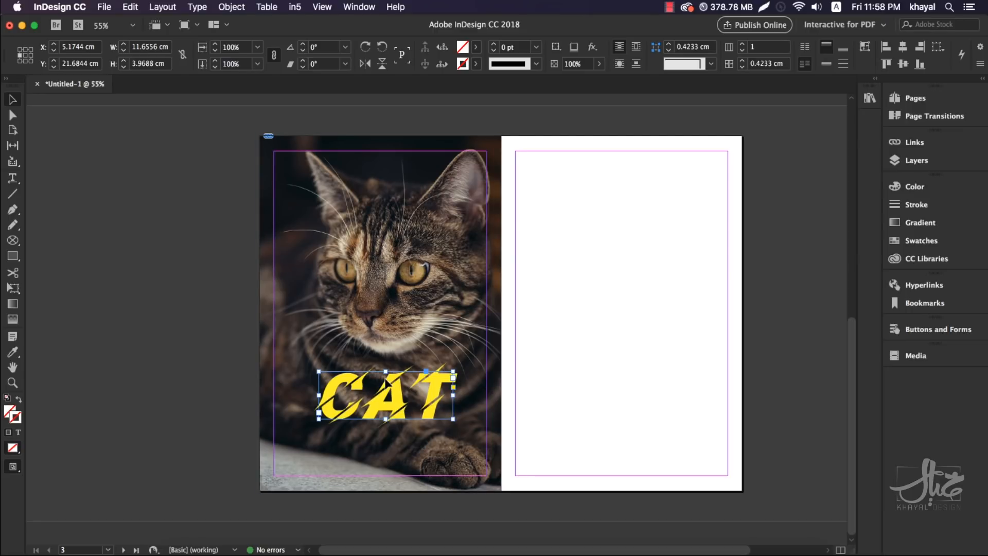
- Move the oversized CAT text frame up over the cat's face and fit its height and width to the text
drag(398, 401, 415, 294)
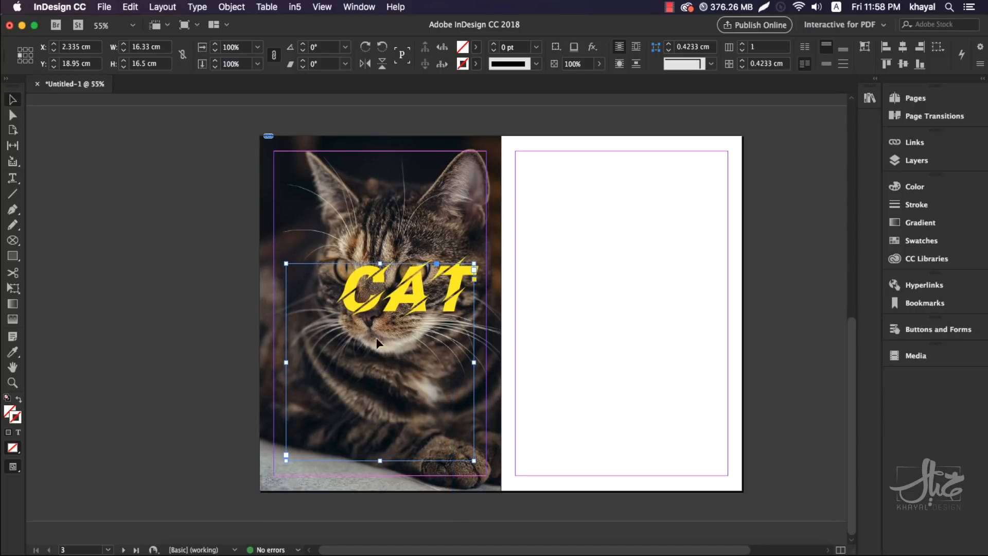
double_click(380, 460)
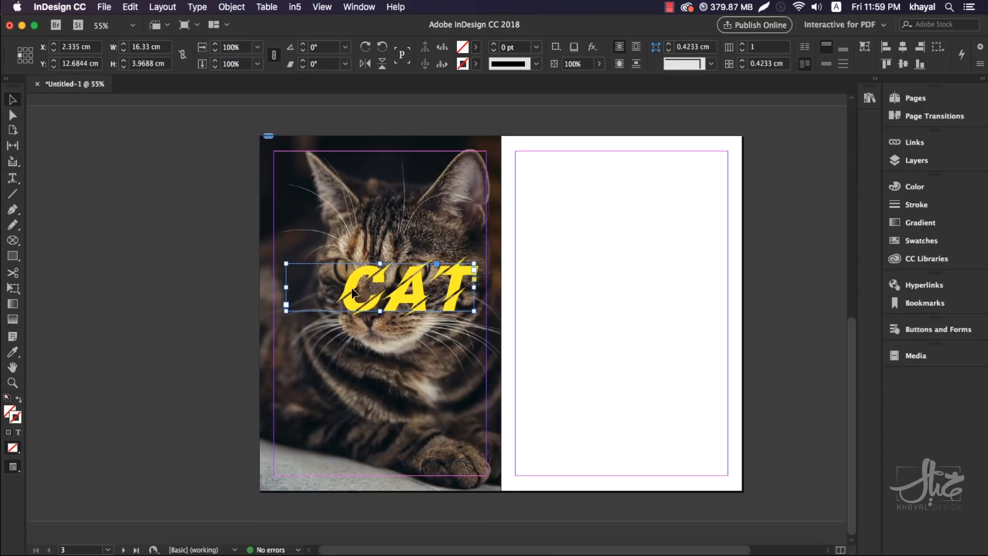
double_click(286, 288)
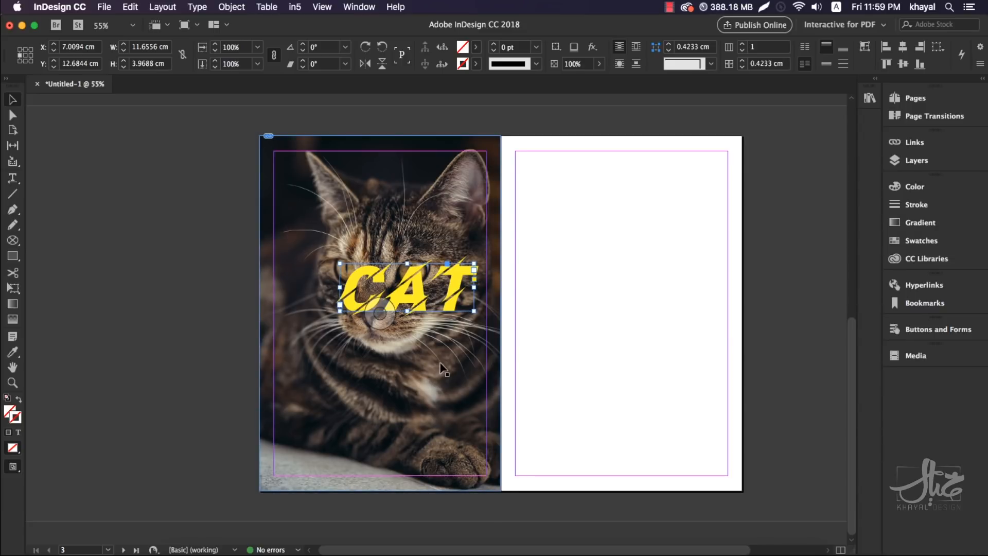
- Undo the CAT text frame's height and width fitting and its move over the cat's face
key(super+z)
key(super+z)
key(super+z)
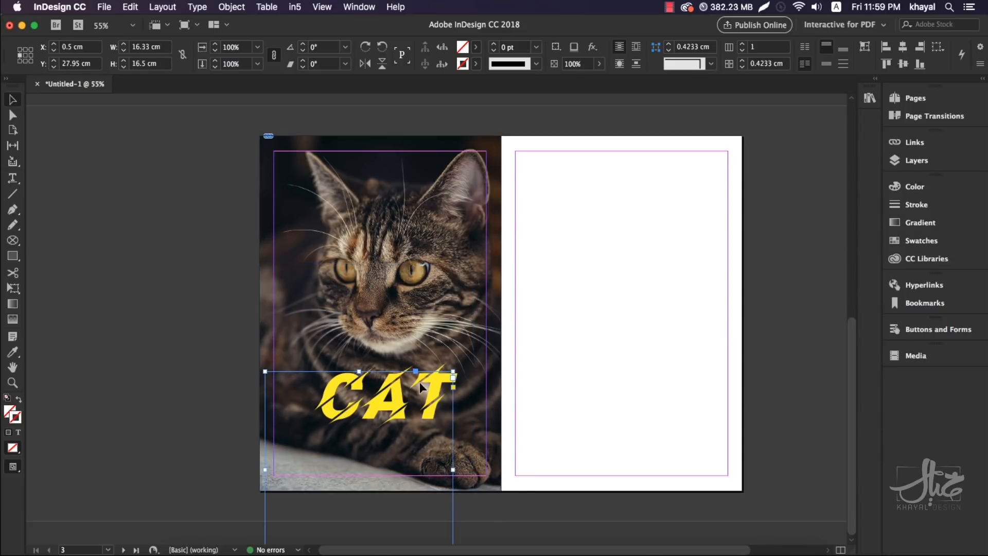
- Fit the CAT text frame to its content, move it slightly lower over the cat's chest, and deselect it
right_click(419, 382)
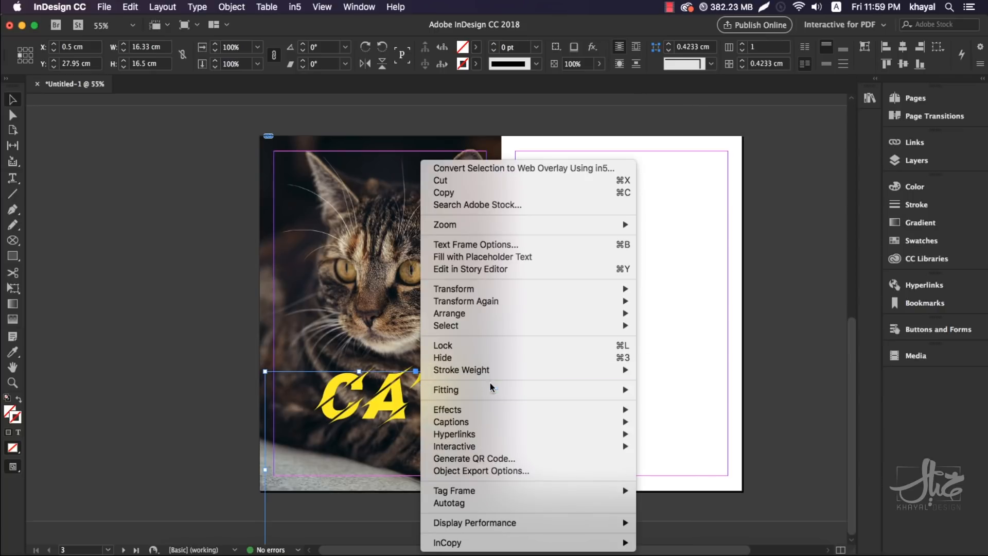
mouse_move(489, 390)
click(712, 388)
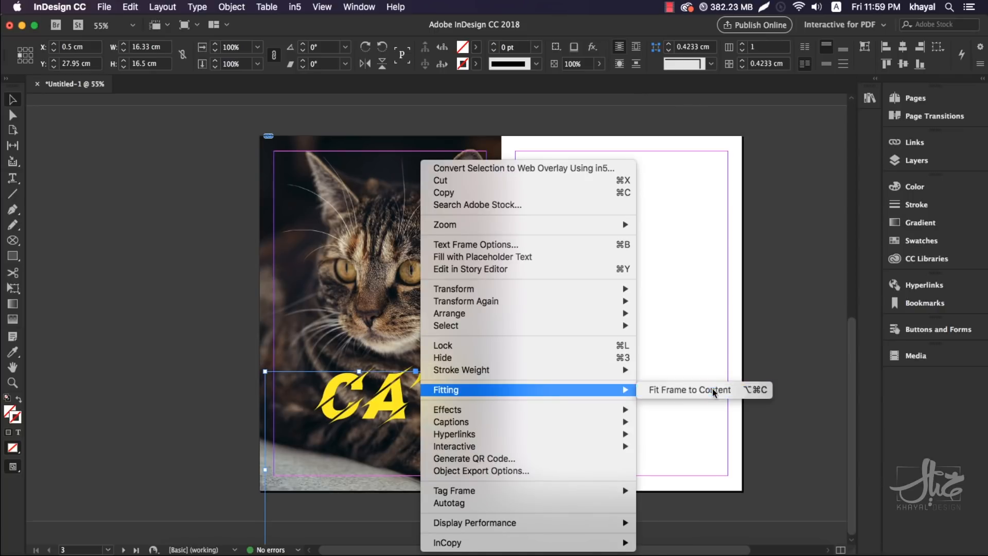
drag(392, 389, 387, 406)
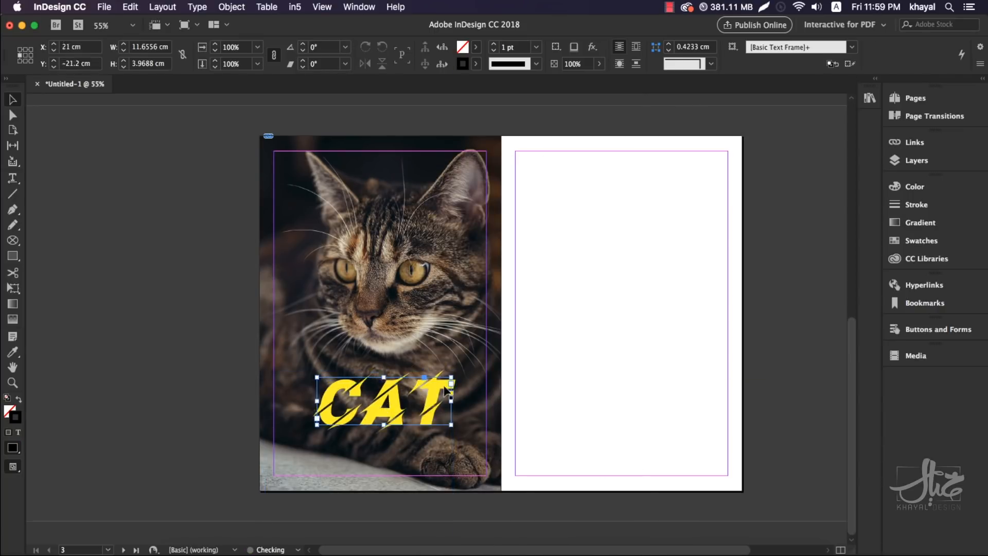
click(614, 379)
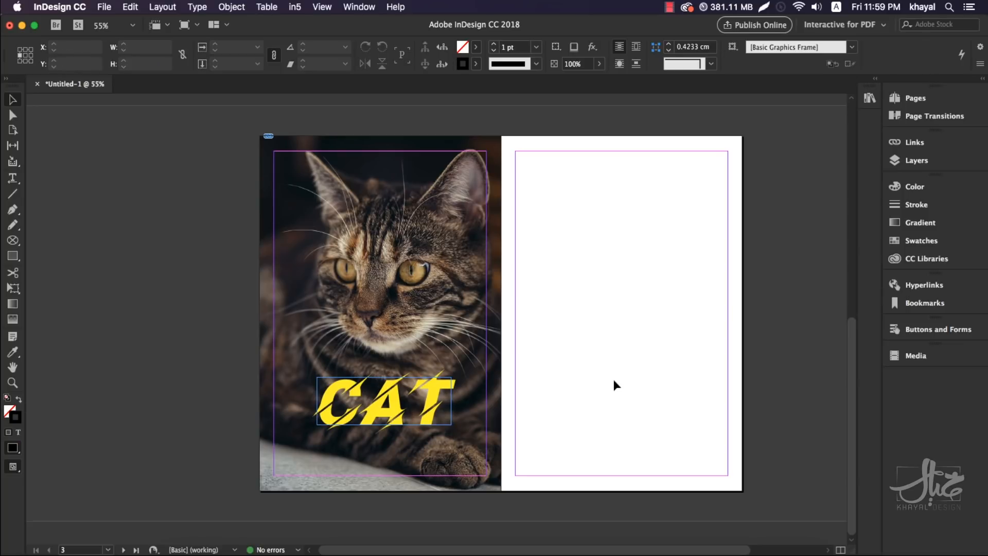